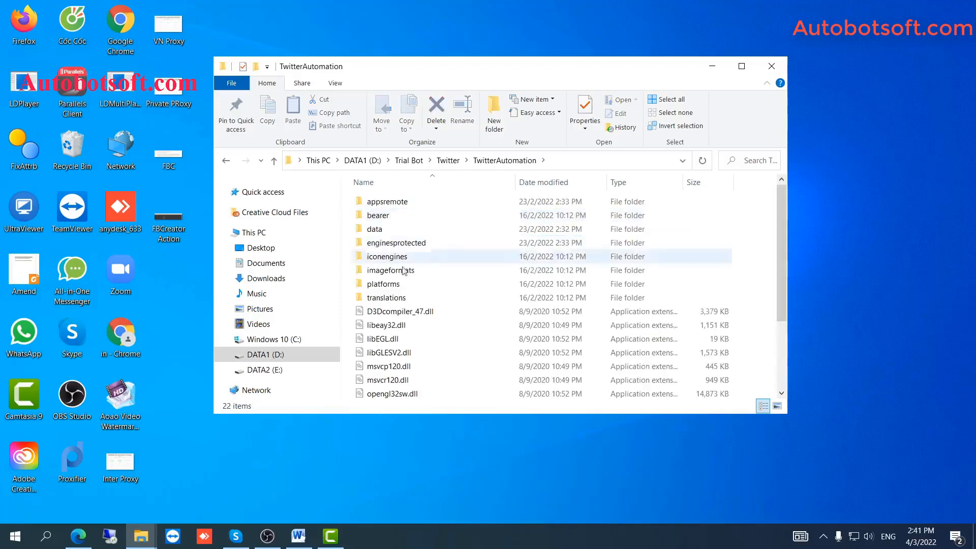
# Scroll down through the TwitterAutomation folder listing in File Explorer
pyautogui.scroll(-3, 397, 356)
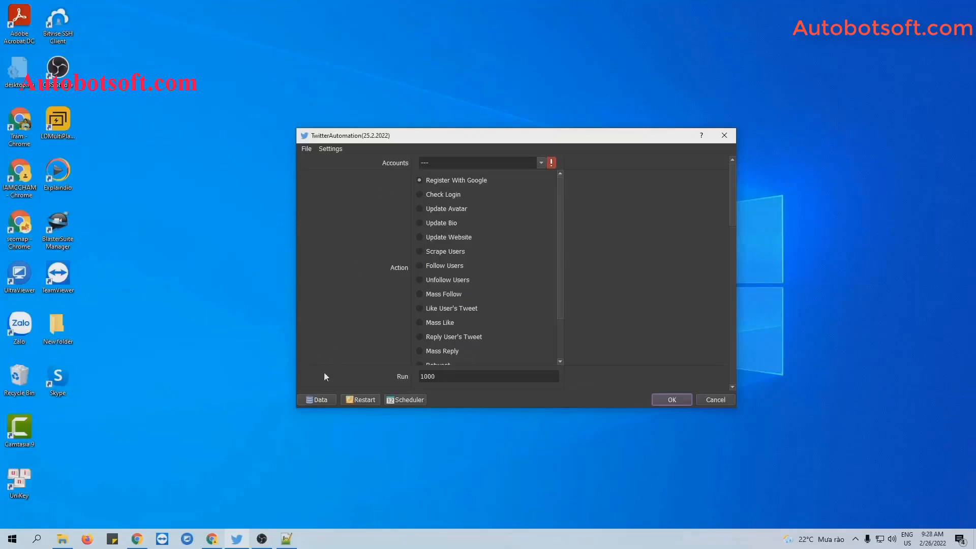
# In Database Manager, create a new group named 'Tutorial' and select it
pyautogui.click(315, 398)
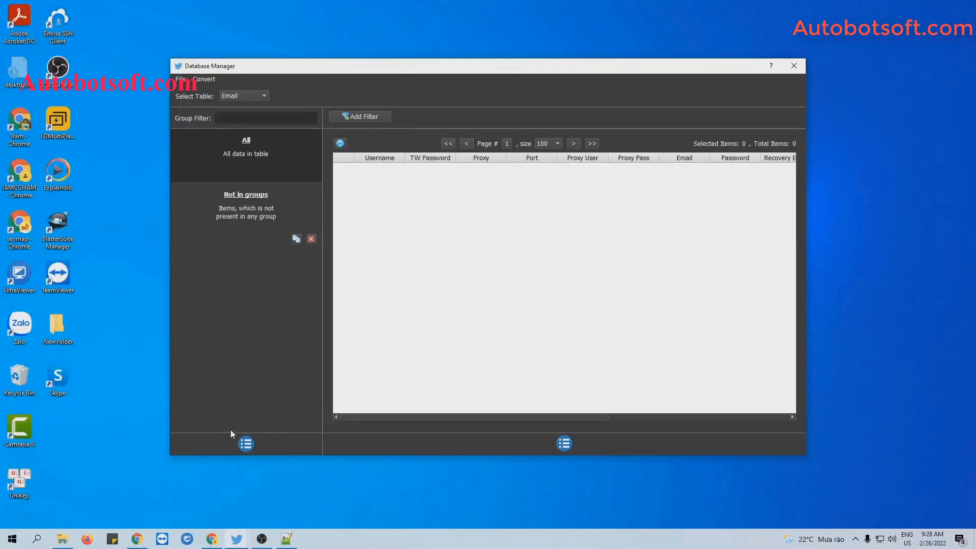
pyautogui.click(244, 449)
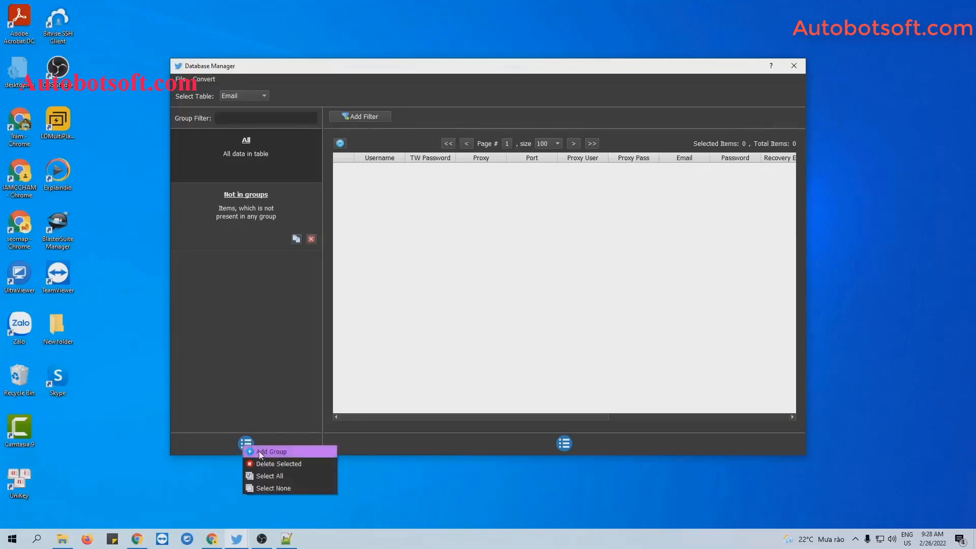
pyautogui.click(258, 450)
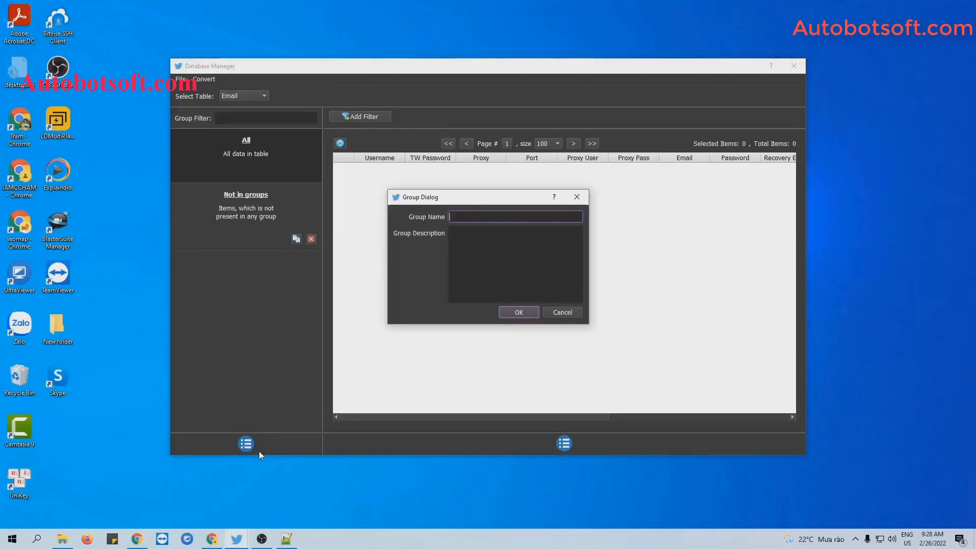
pyautogui.write('Tutorial')
pyautogui.click(503, 313)
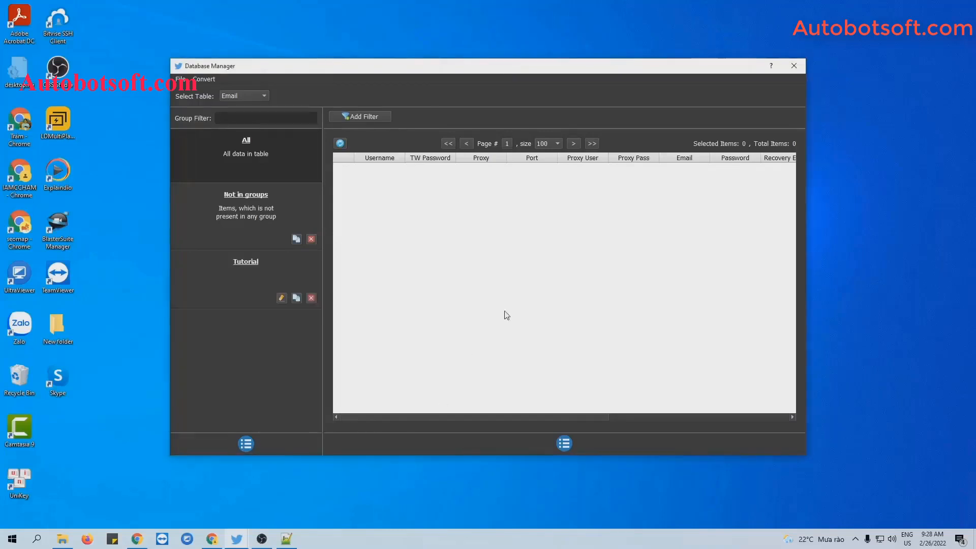
pyautogui.click(259, 263)
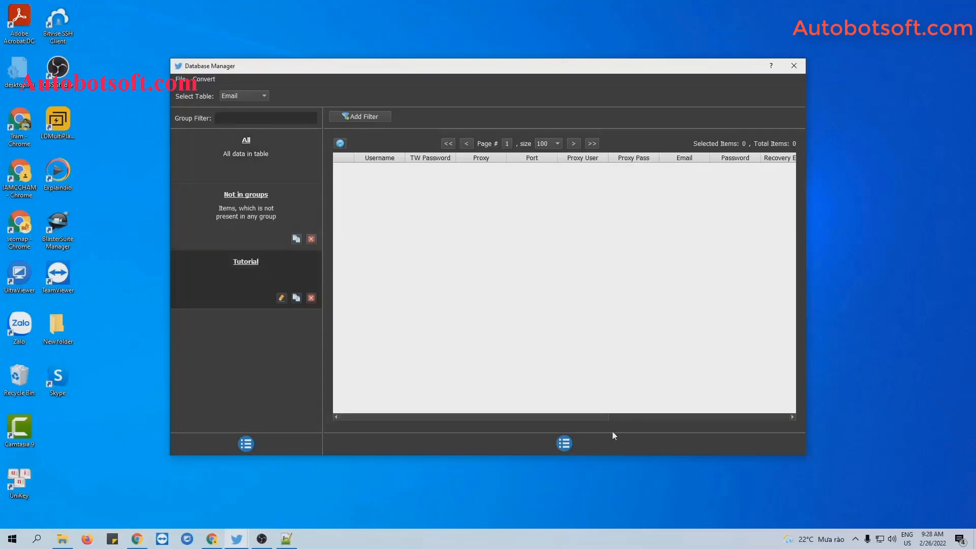
# Add an account to the Tutorial group with the username and Twitter password filled in
pyautogui.click(566, 441)
pyautogui.click(574, 442)
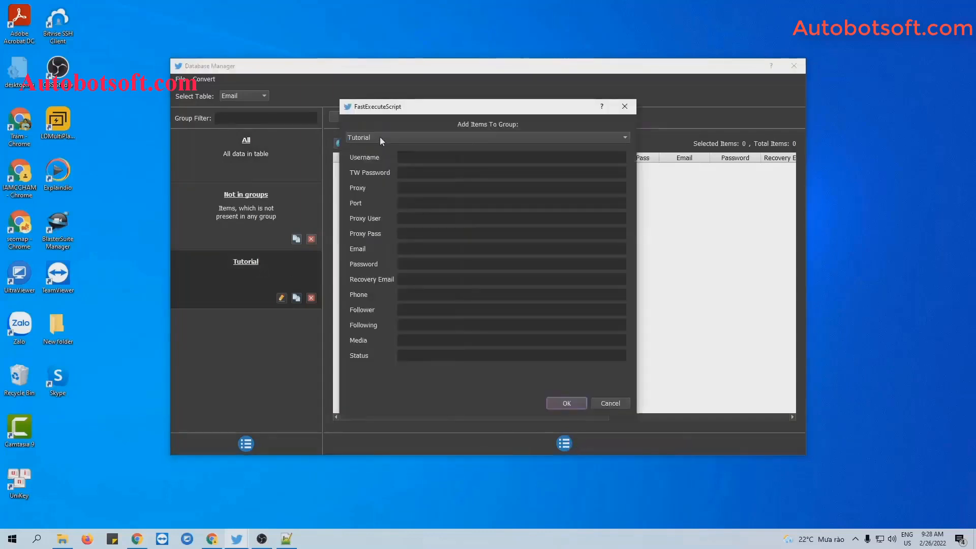
pyautogui.click(414, 158)
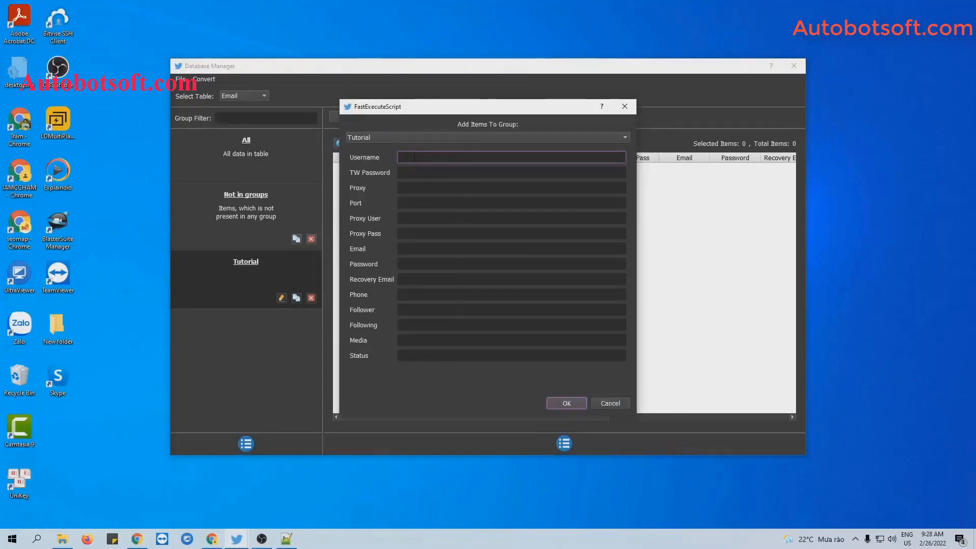
pyautogui.write('qnisoft')
pyautogui.press('Tab')
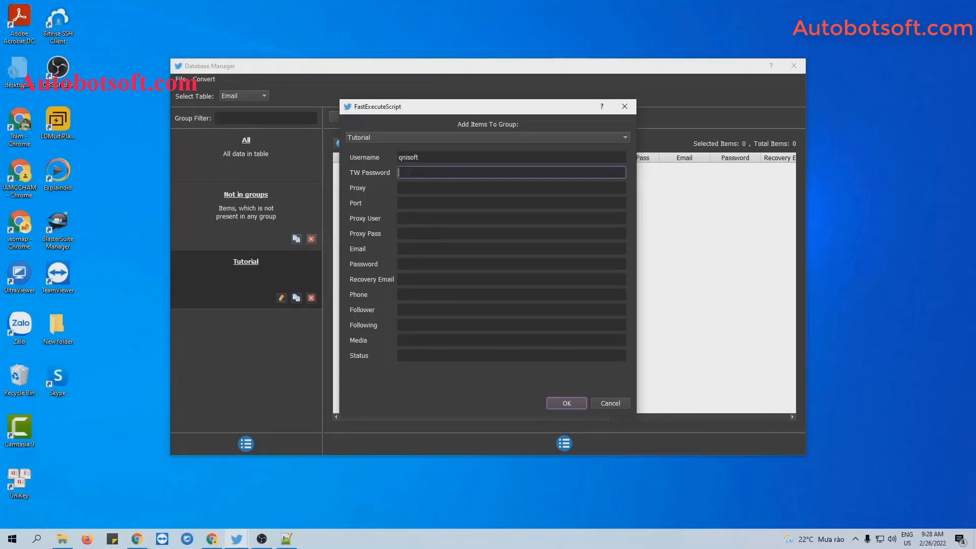
pyautogui.write('123456')
pyautogui.click(417, 187)
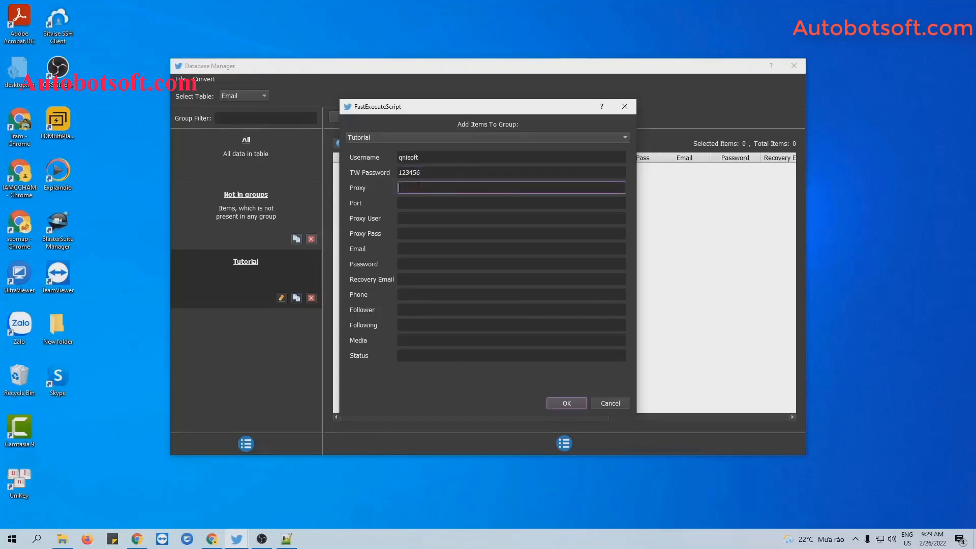
pyautogui.rightClick(417, 188)
pyautogui.click(413, 203)
pyautogui.click(407, 218)
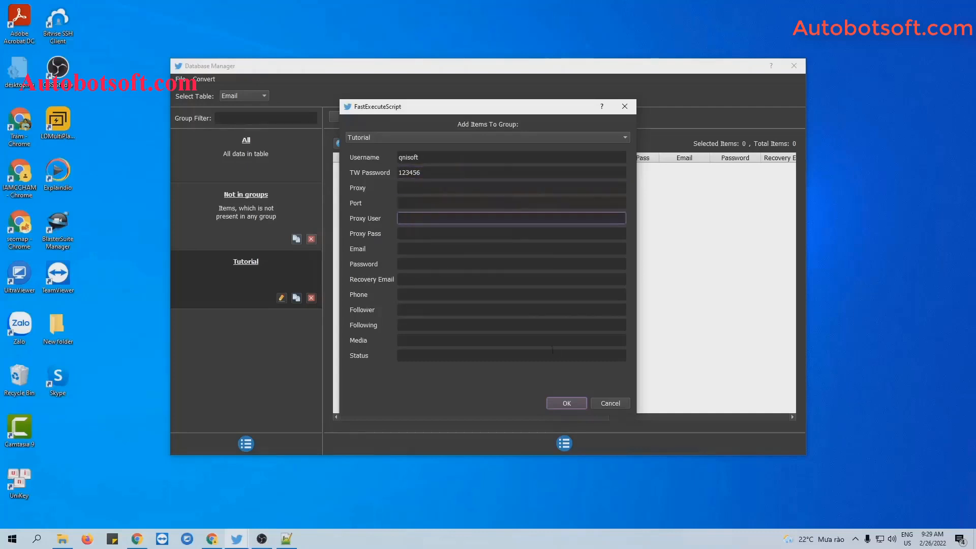
pyautogui.click(567, 403)
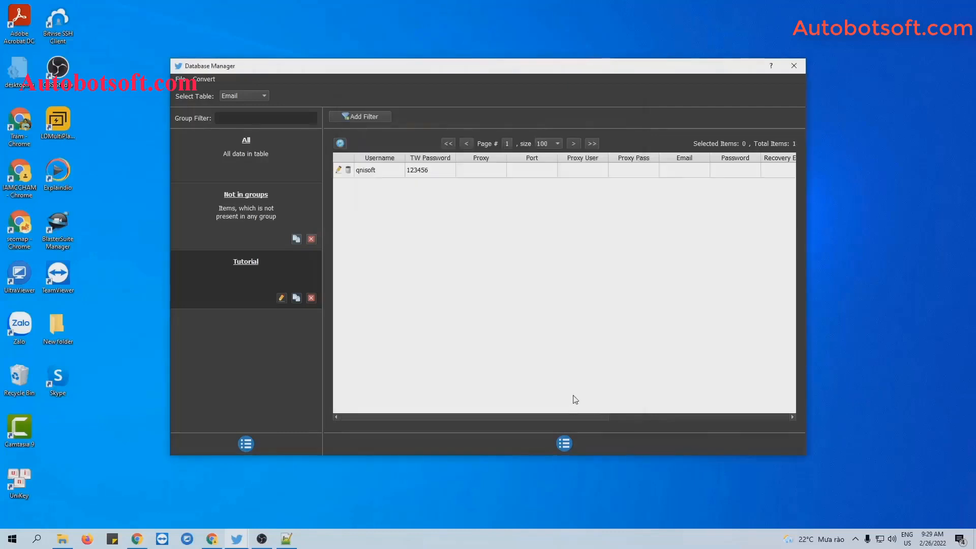
# Reopen the Add Item form and close it without saving another account
pyautogui.click(565, 444)
pyautogui.click(583, 449)
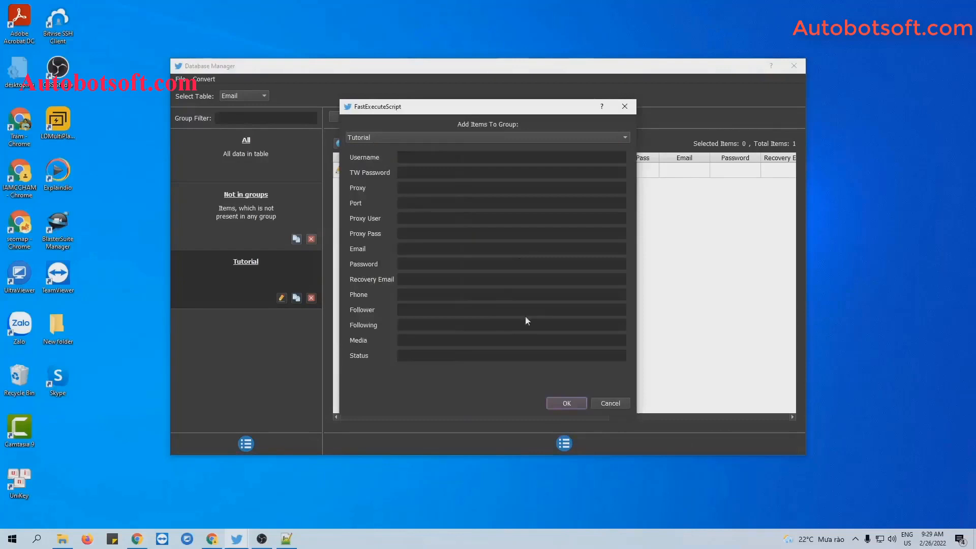
pyautogui.click(625, 106)
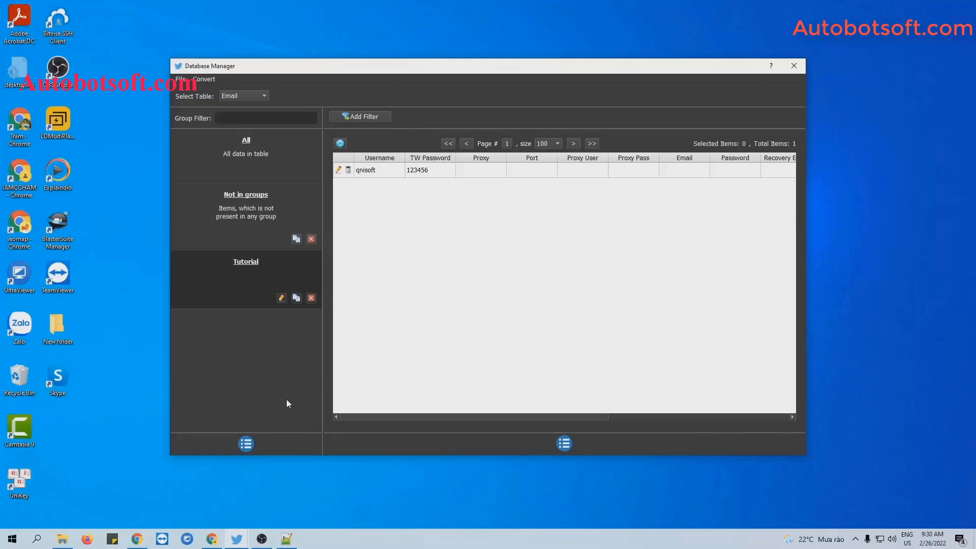
# Create a new group named 'Tutorial-REG' and select it
pyautogui.click(246, 443)
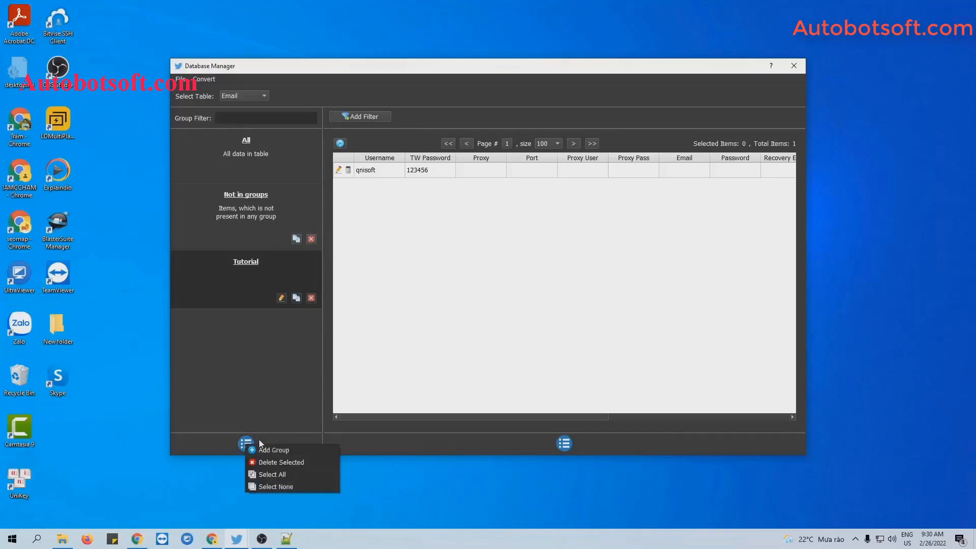
pyautogui.click(264, 445)
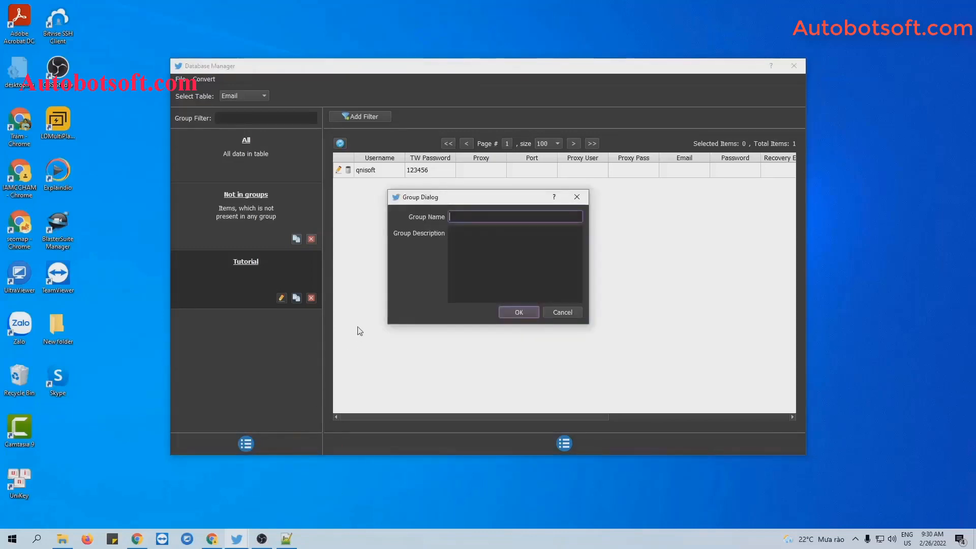
pyautogui.write('Tutorial-REG')
pyautogui.press('Return')
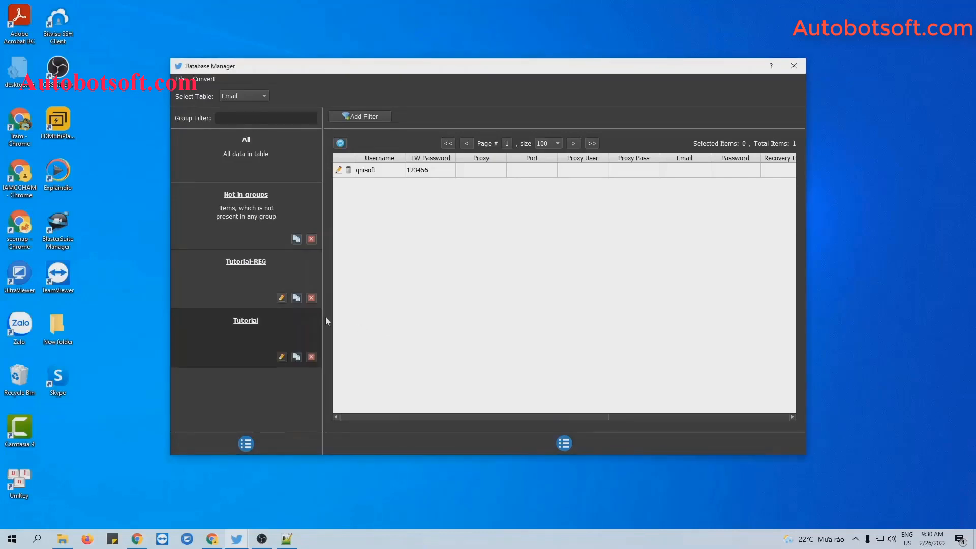
pyautogui.click(263, 261)
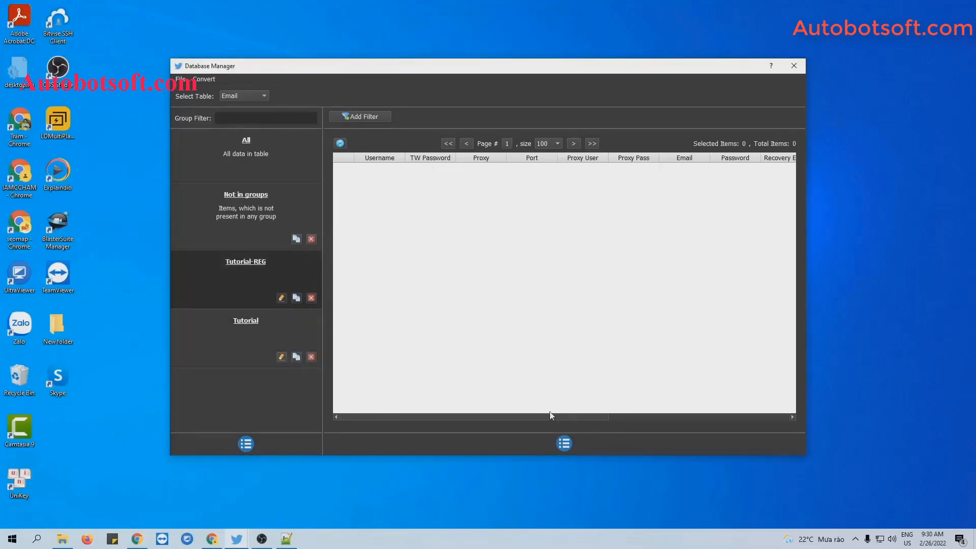
# Add an account to Tutorial-REG with the email, password and recovery email filled in
pyautogui.click(565, 438)
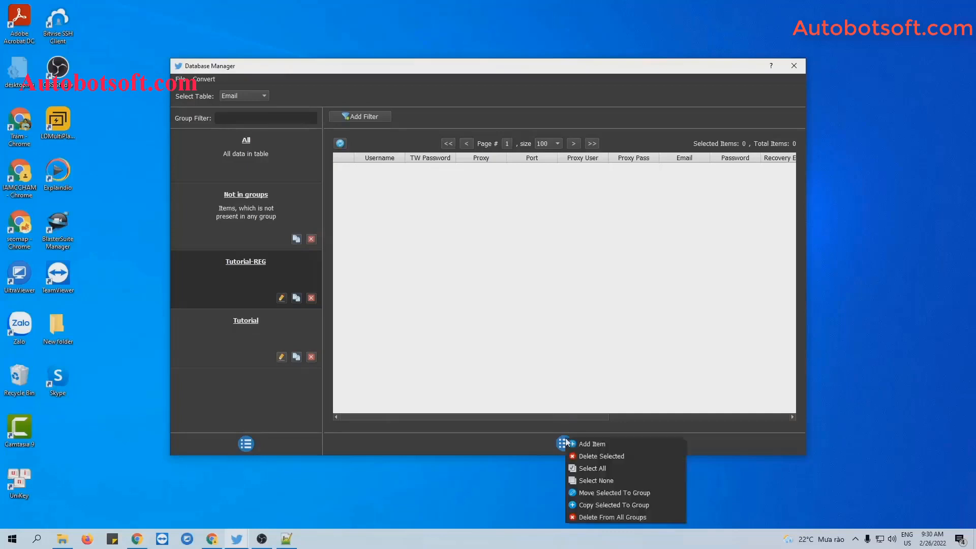
pyautogui.click(574, 441)
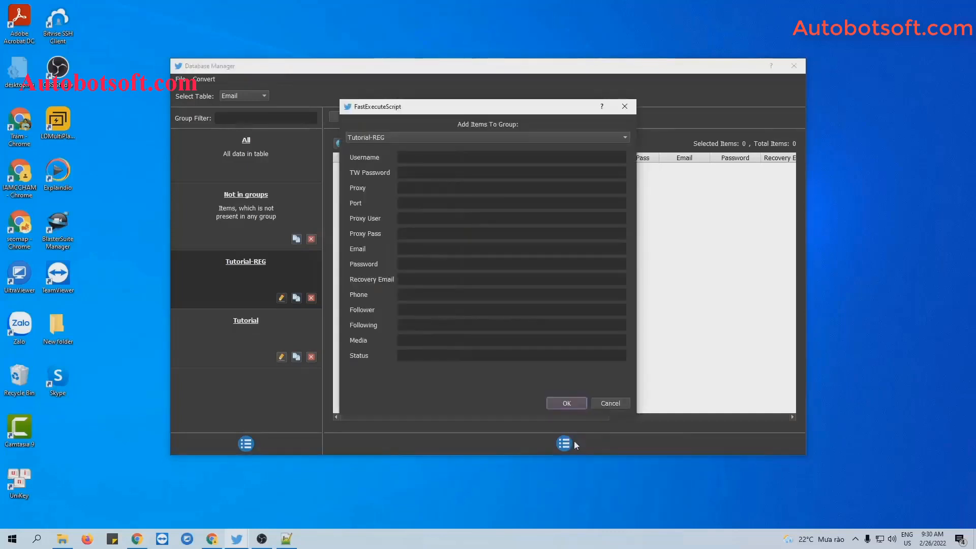
pyautogui.click(409, 168)
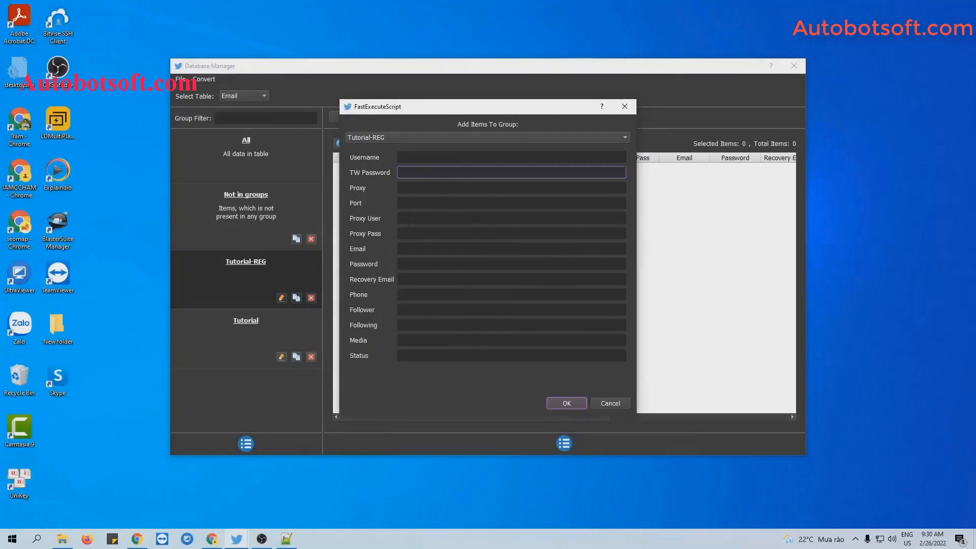
pyautogui.click(409, 248)
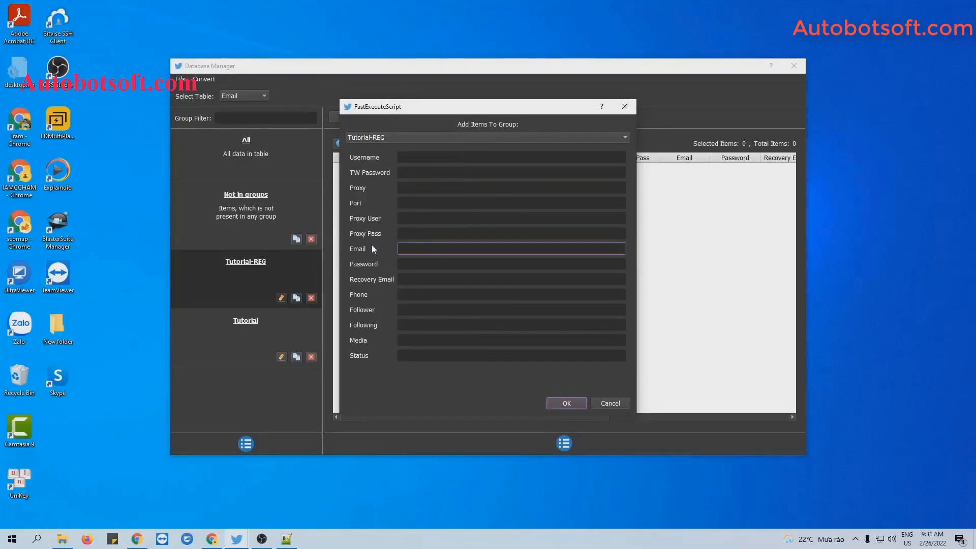
pyautogui.click(419, 265)
pyautogui.write('12')
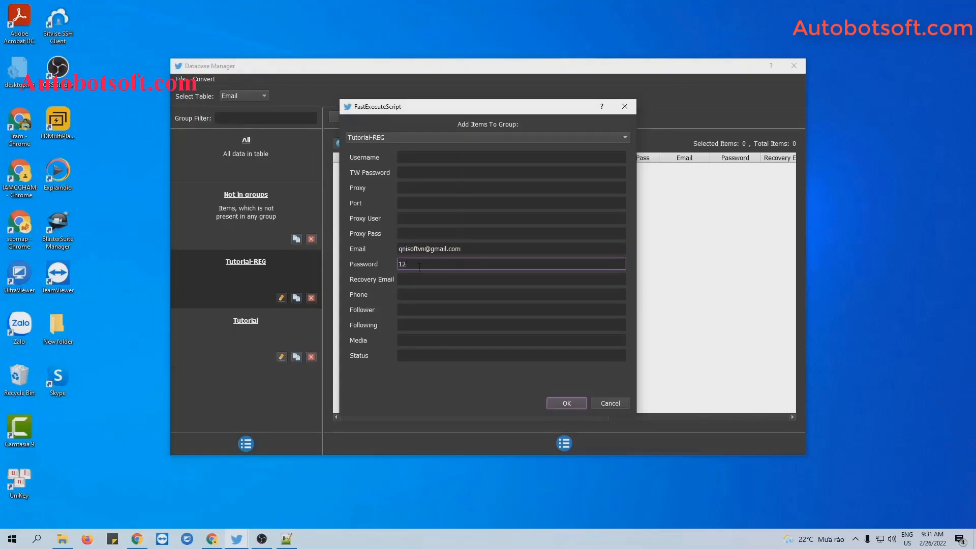
pyautogui.write('3456')
pyautogui.click(414, 276)
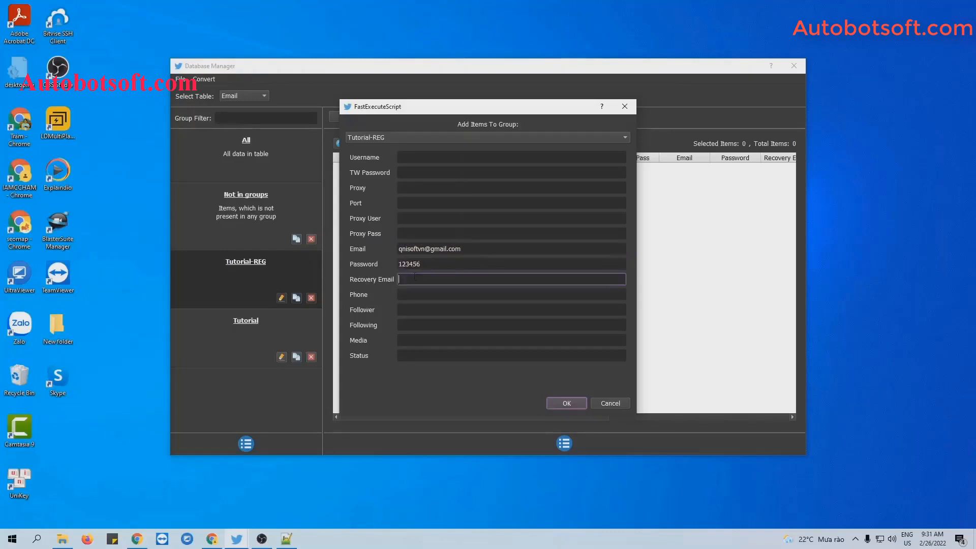
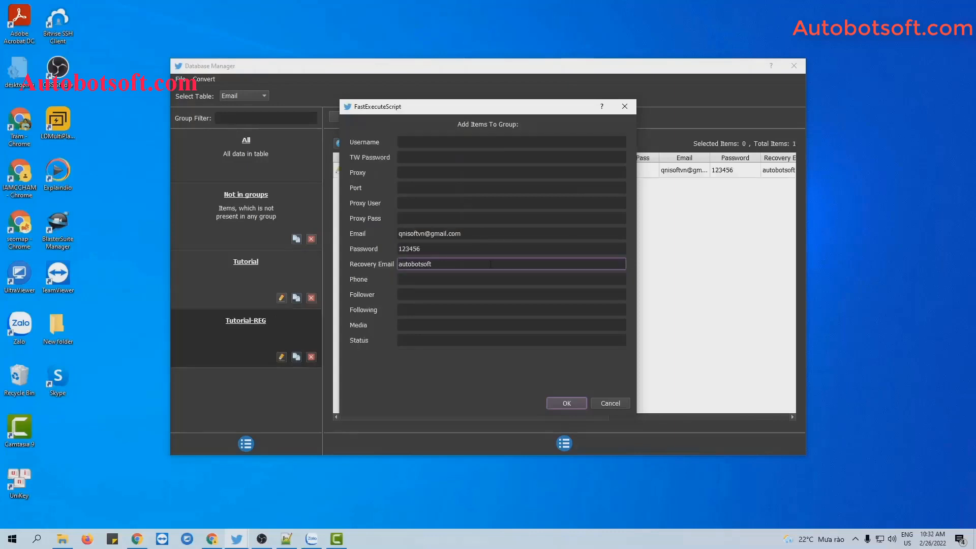
pyautogui.click(566, 403)
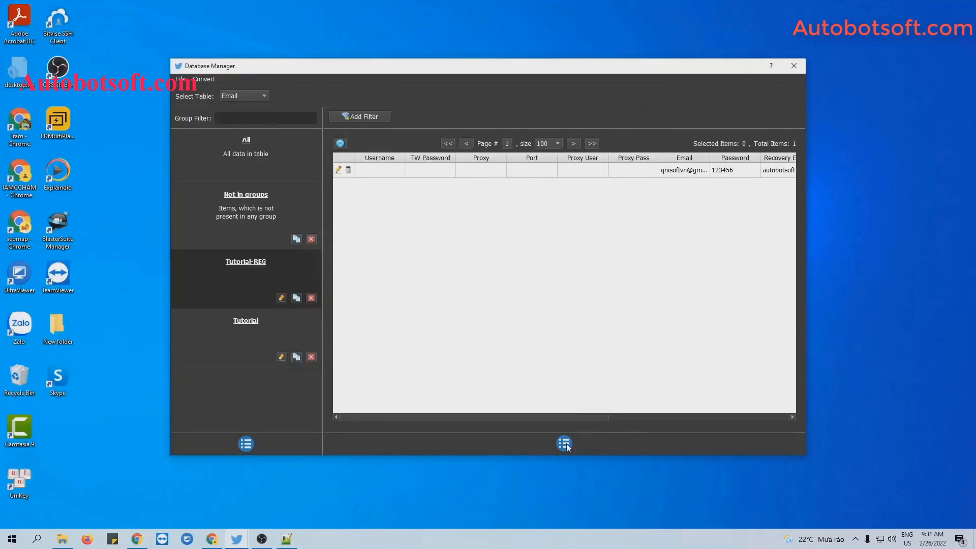
# Close a second Add Item form unsaved and bring the Twitter-Automation folder forward
pyautogui.click(564, 443)
pyautogui.click(572, 448)
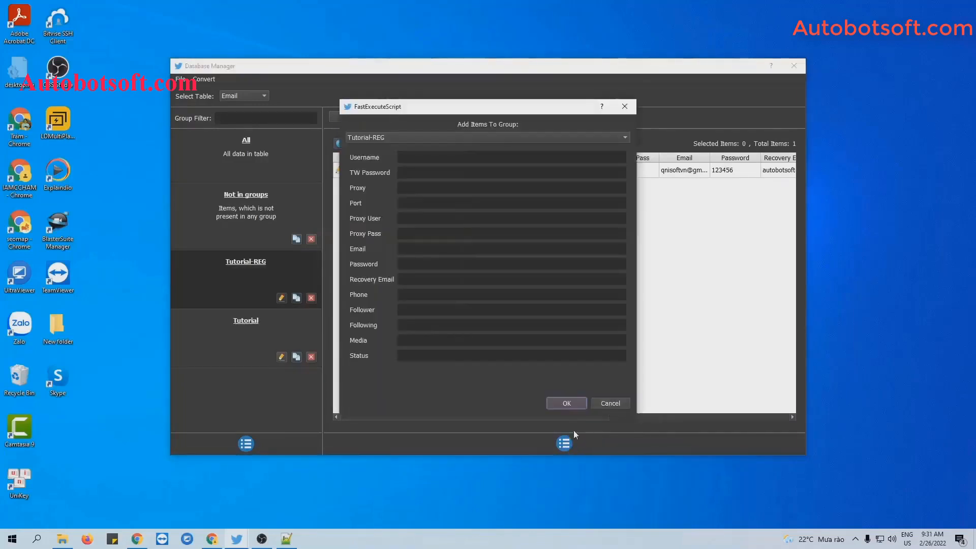
pyautogui.click(625, 107)
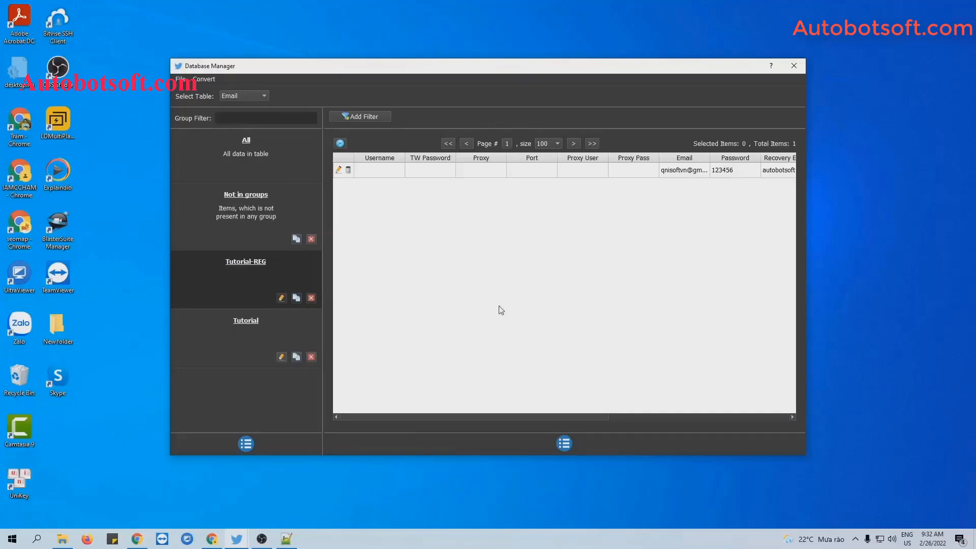
pyautogui.click(64, 538)
# Create a new text document named account.txt in the Twitter-Automation folder
pyautogui.rightClick(128, 302)
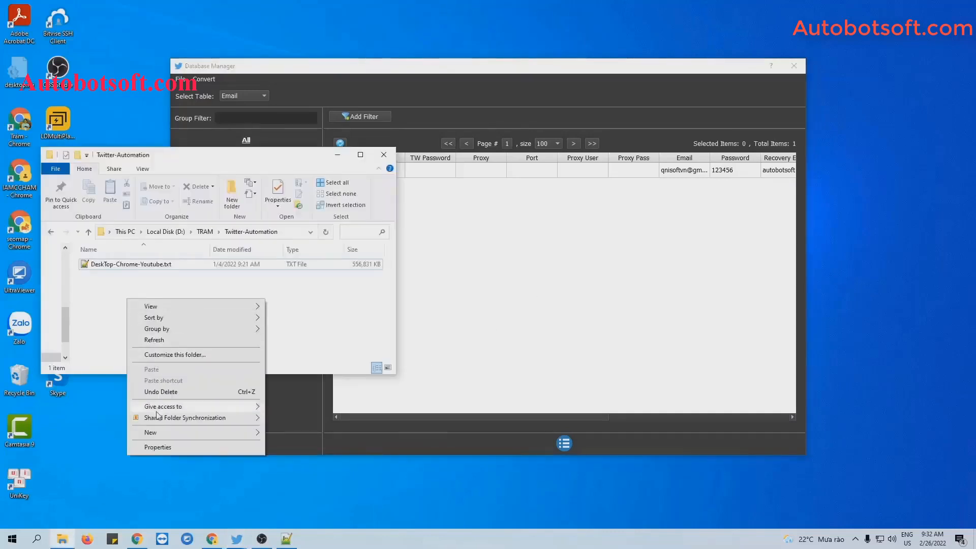
pyautogui.moveTo(153, 433)
pyautogui.click(300, 410)
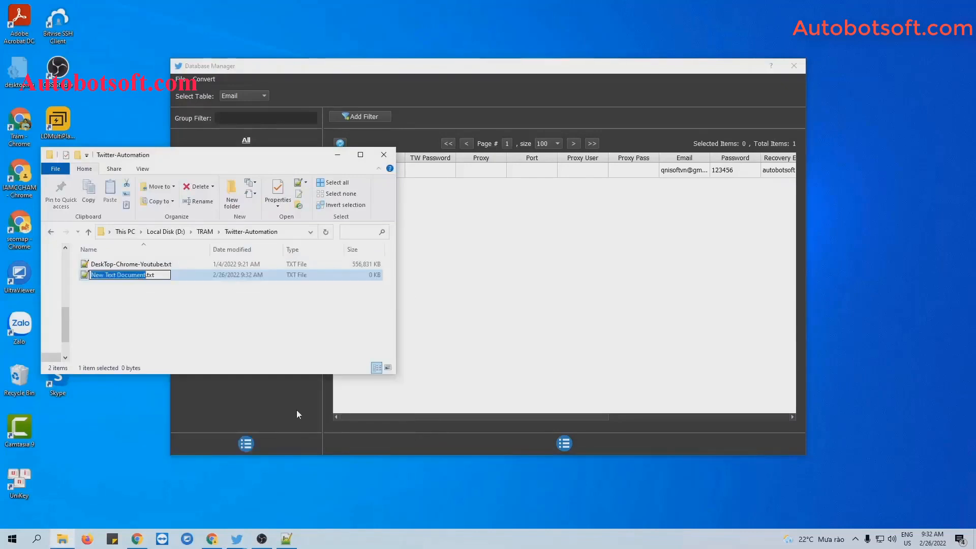
pyautogui.write('accu')
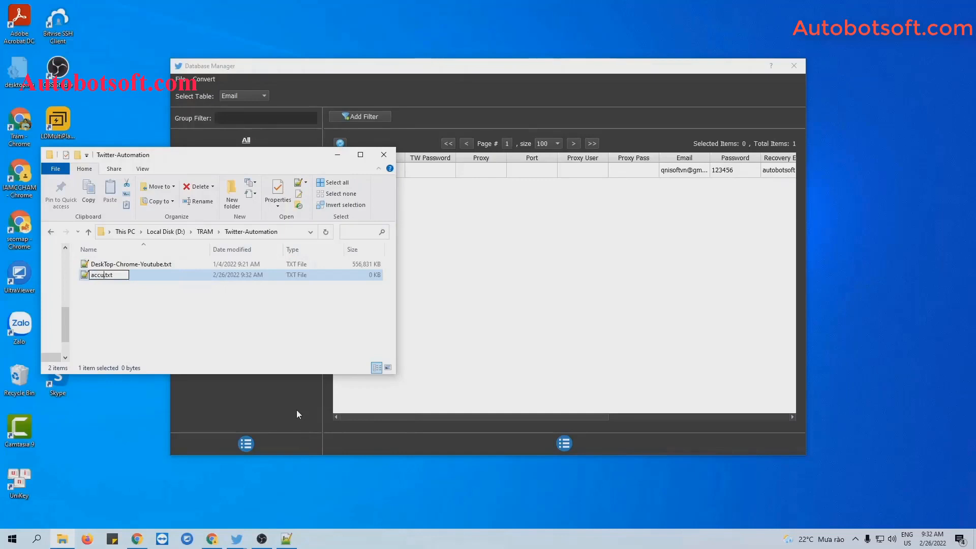
pyautogui.press('BackSpace')
pyautogui.write('ount')
pyautogui.press('Return')
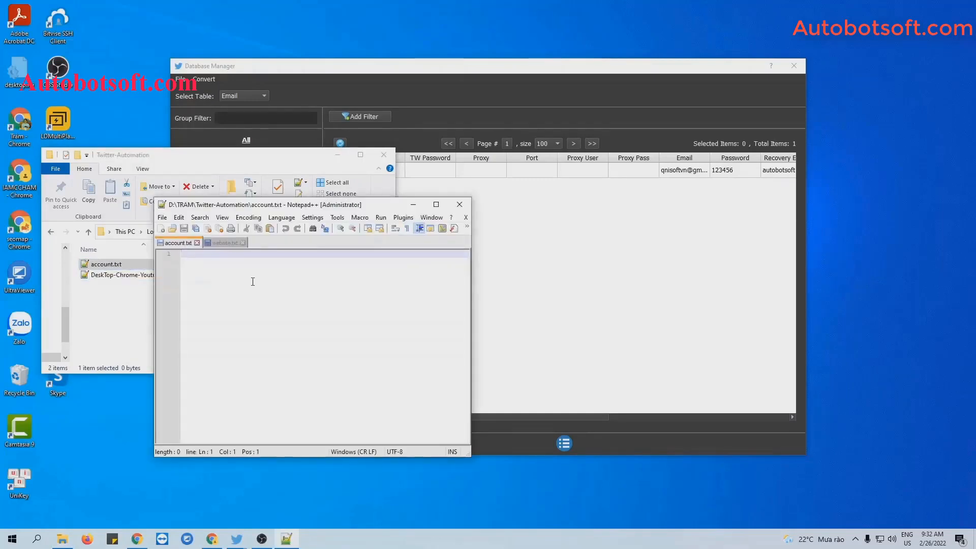
# Enter the username and password as one comma-separated line in account.txt, save, and minimize Notepad++
pyautogui.hotkey('ctrl', 'v')
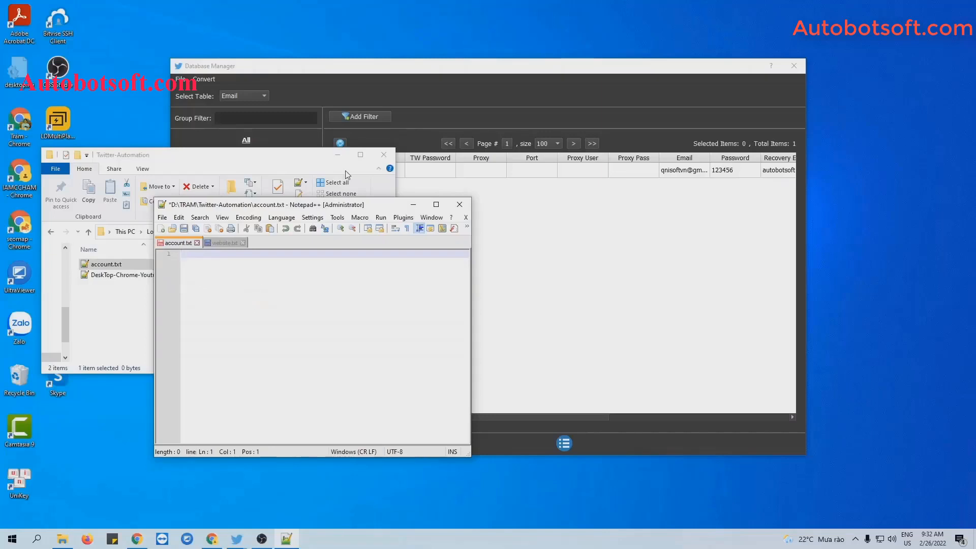
pyautogui.click(338, 155)
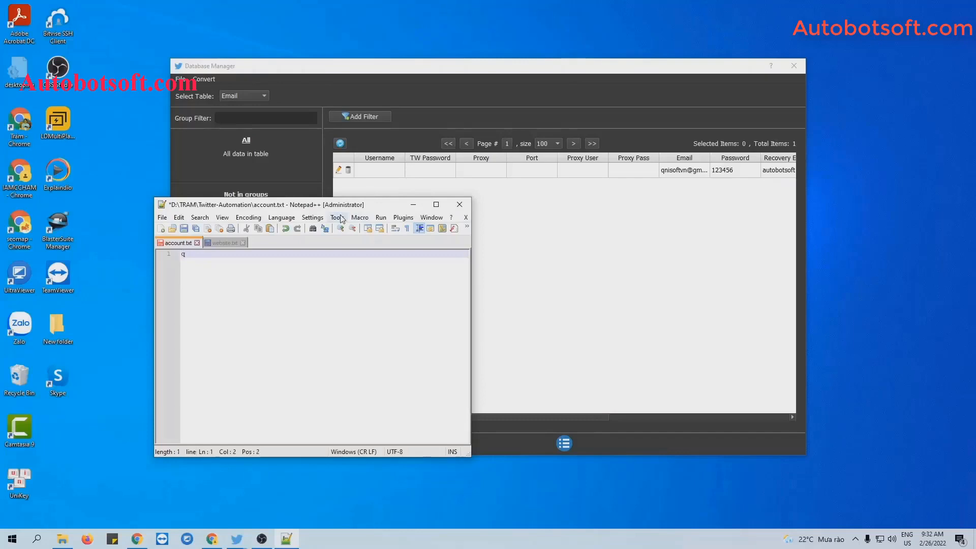
pyautogui.write('isoft,')
pyautogui.write('12345')
pyautogui.click(183, 229)
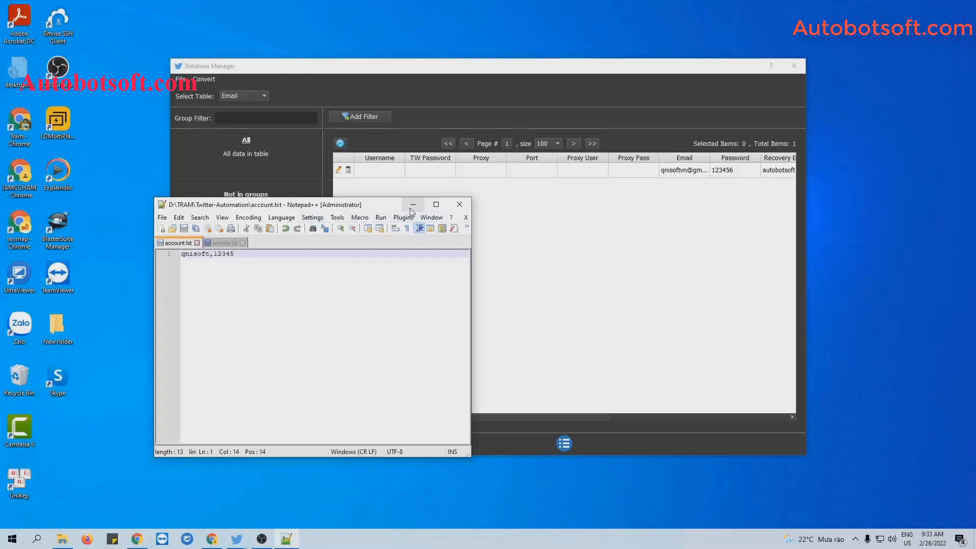
pyautogui.click(412, 207)
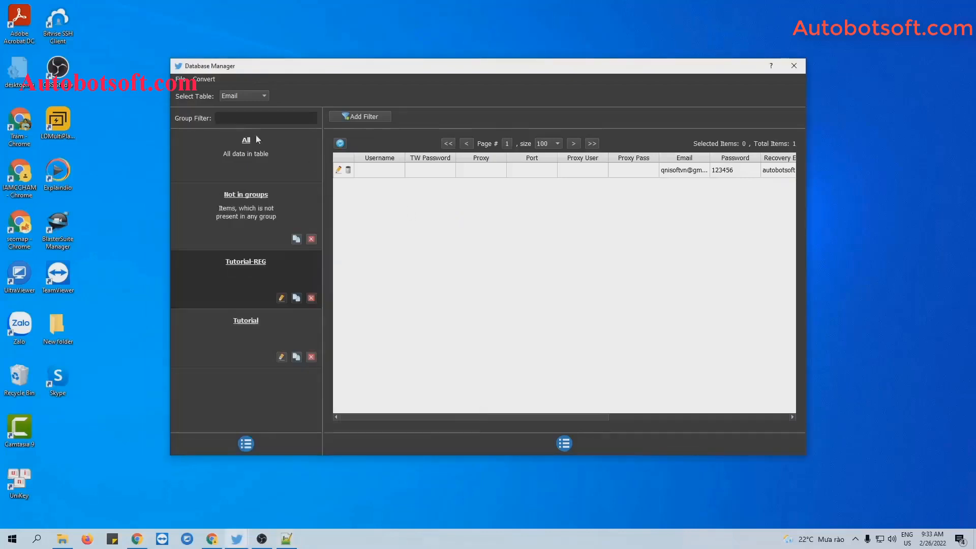
# Import account.txt through Convert > Import Csv as a new Csv group
pyautogui.click(198, 81)
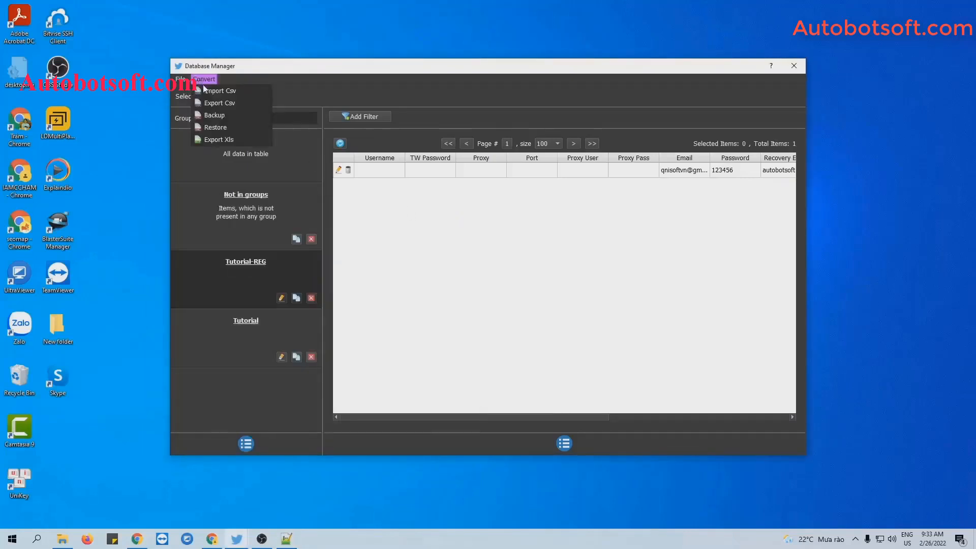
pyautogui.click(222, 90)
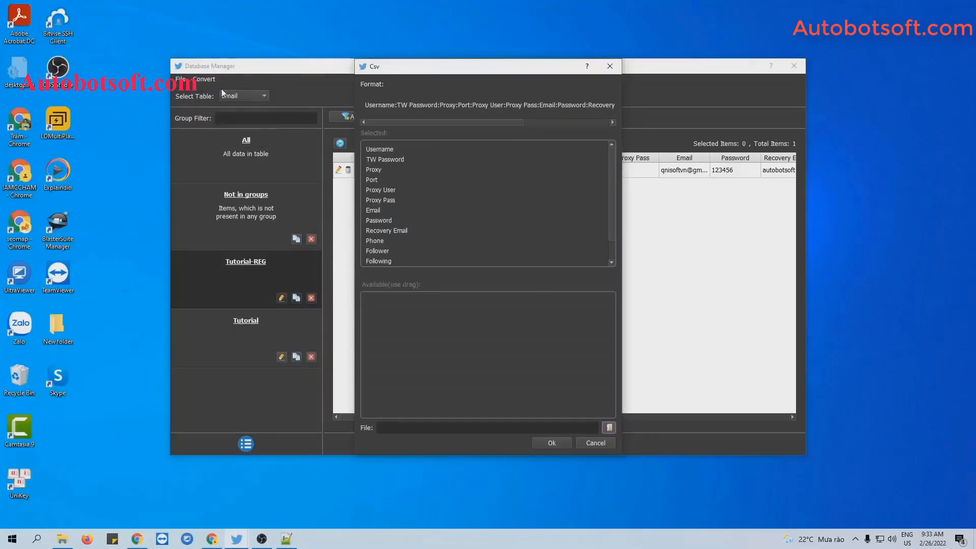
pyautogui.click(610, 428)
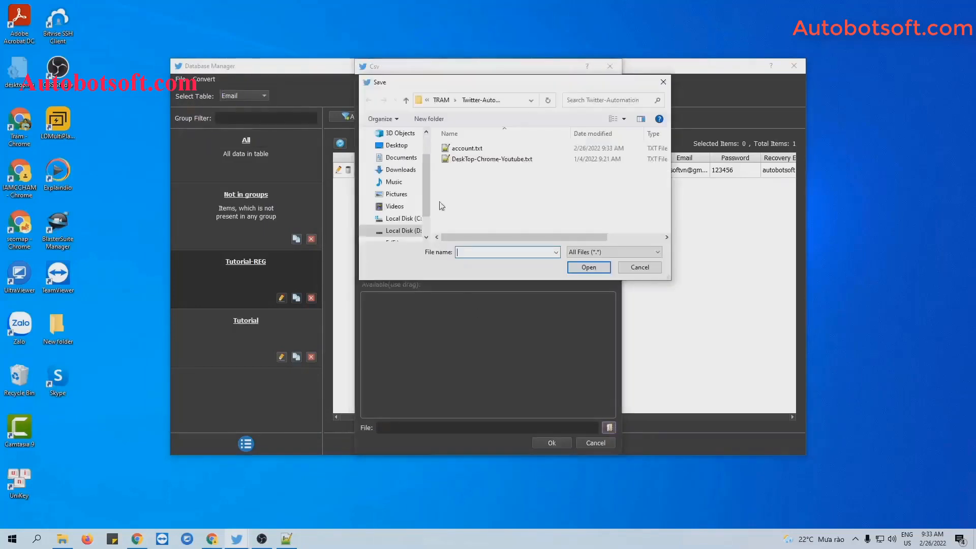
pyautogui.click(467, 149)
pyautogui.click(587, 269)
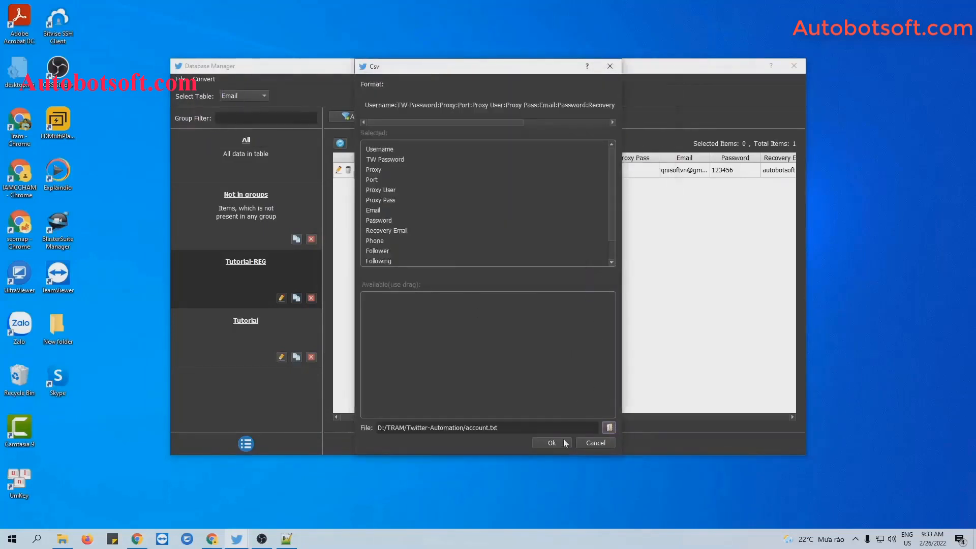
pyautogui.click(551, 443)
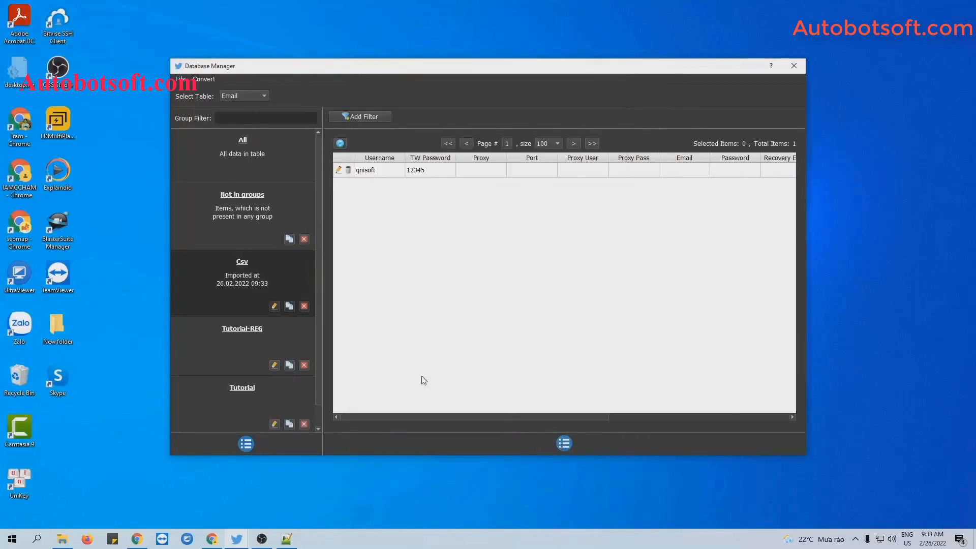
# Rename the imported Csv group to 'Tutorial1' and return to the Twitter-Automation folder
pyautogui.click(274, 305)
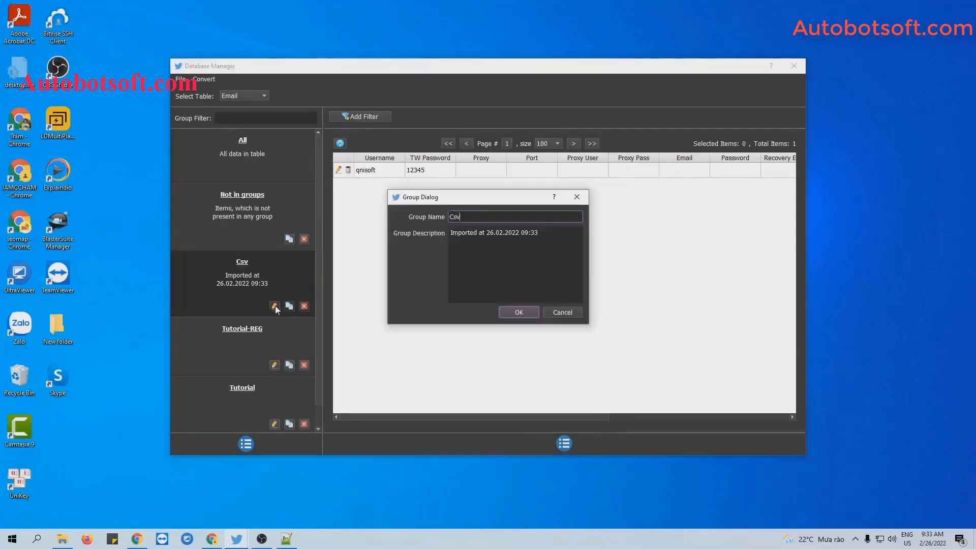
pyautogui.press('BackSpace')
pyautogui.write('Tutorisl')
pyautogui.press('BackSpace')
pyautogui.press('BackSpace')
pyautogui.write('al1')
pyautogui.click(514, 312)
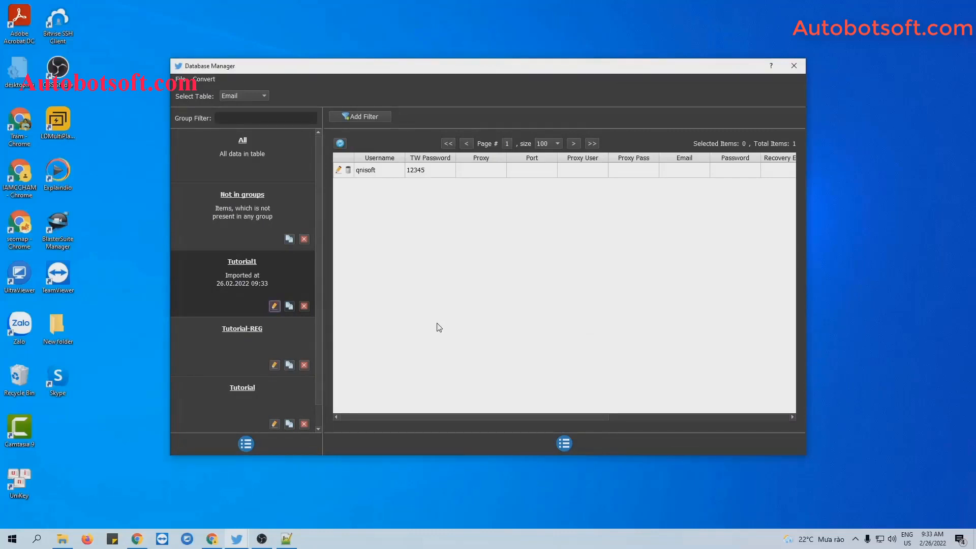
pyautogui.click(62, 538)
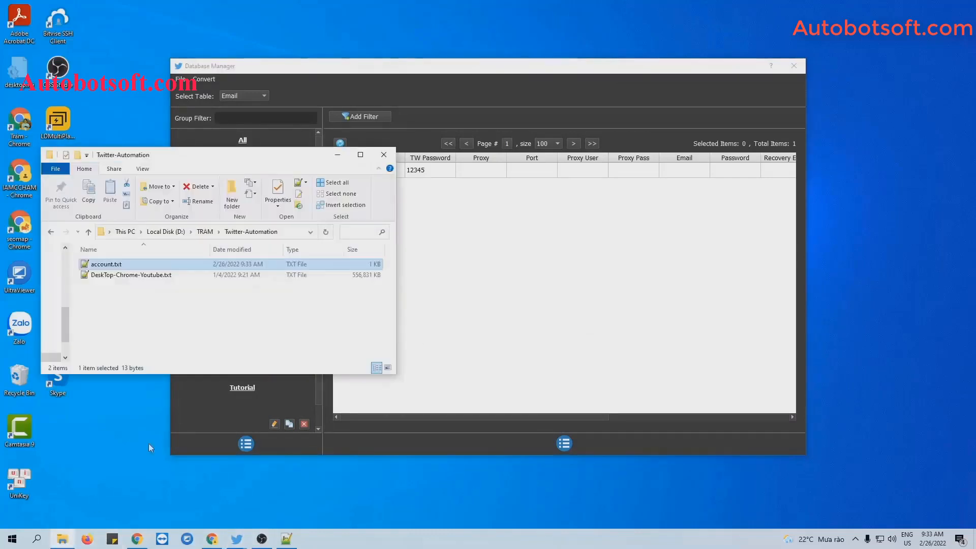
# Create an empty gmail.txt in the Twitter-Automation folder and open it in Notepad++
pyautogui.rightClick(188, 300)
pyautogui.moveTo(238, 433)
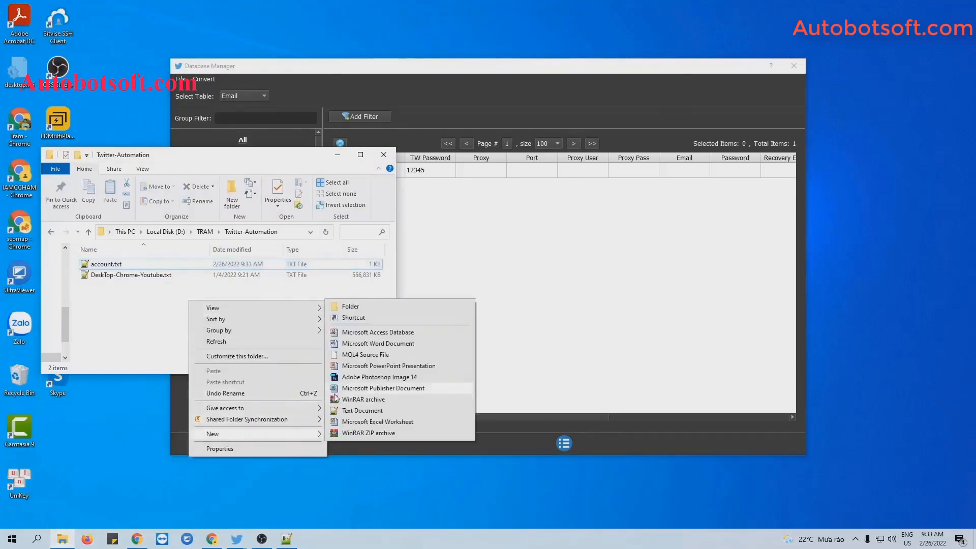
pyautogui.click(349, 411)
pyautogui.write('gmail.txt')
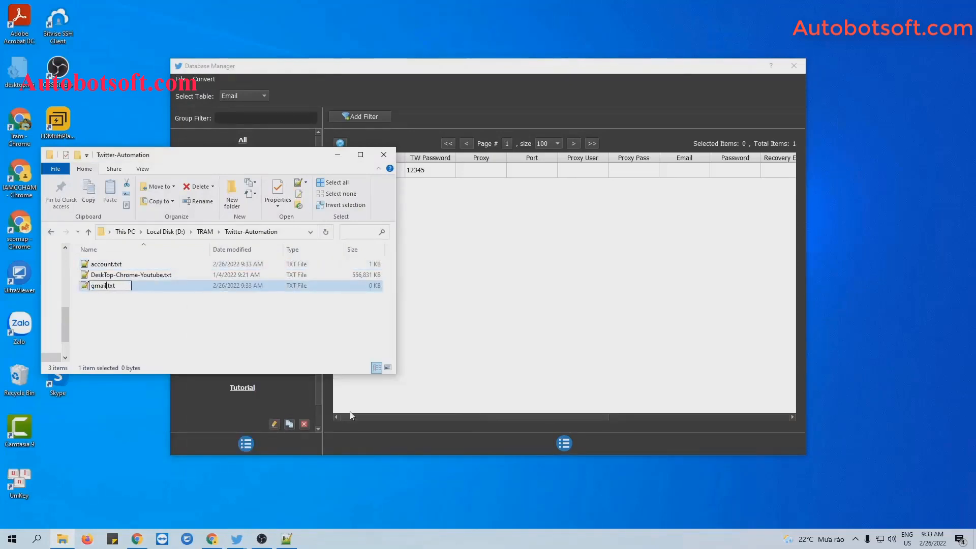
pyautogui.press('Return')
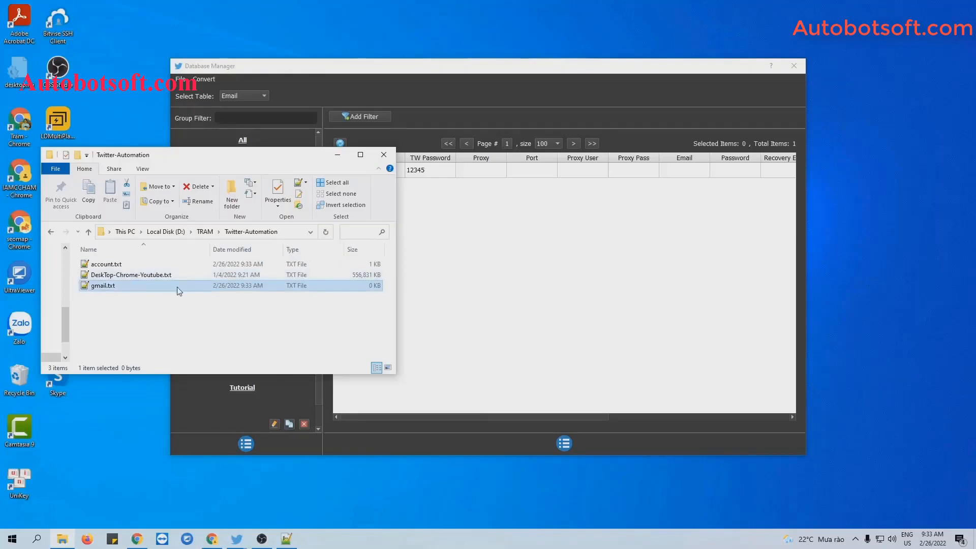
pyautogui.doubleClick(183, 286)
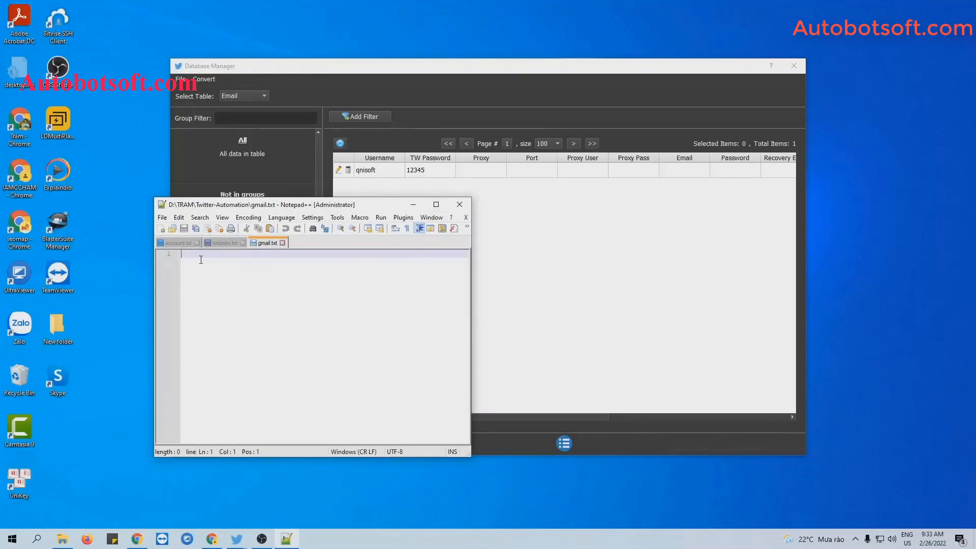
# Write a line of leading empty comma fields, the email, password and recovery email into gmail.txt; save and minimize
pyautogui.write(',,,,,,')
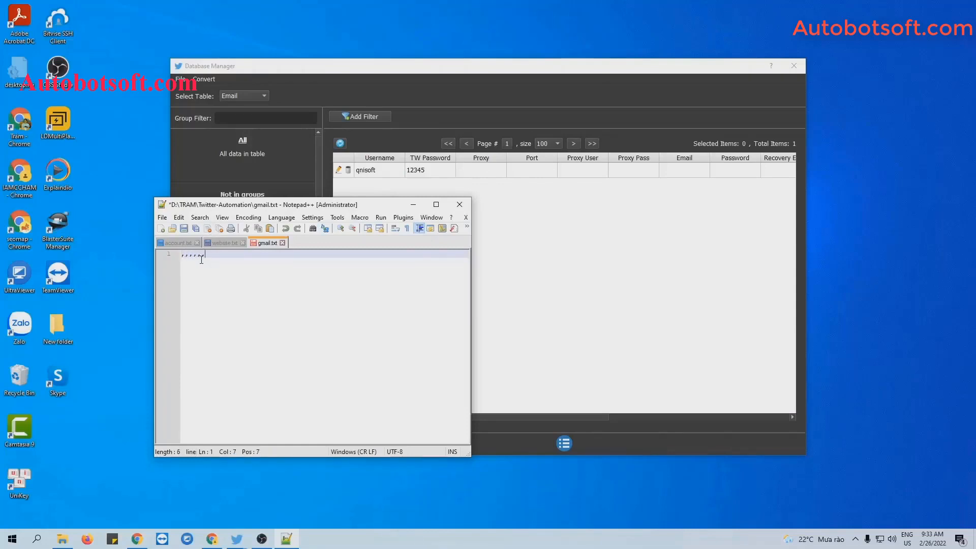
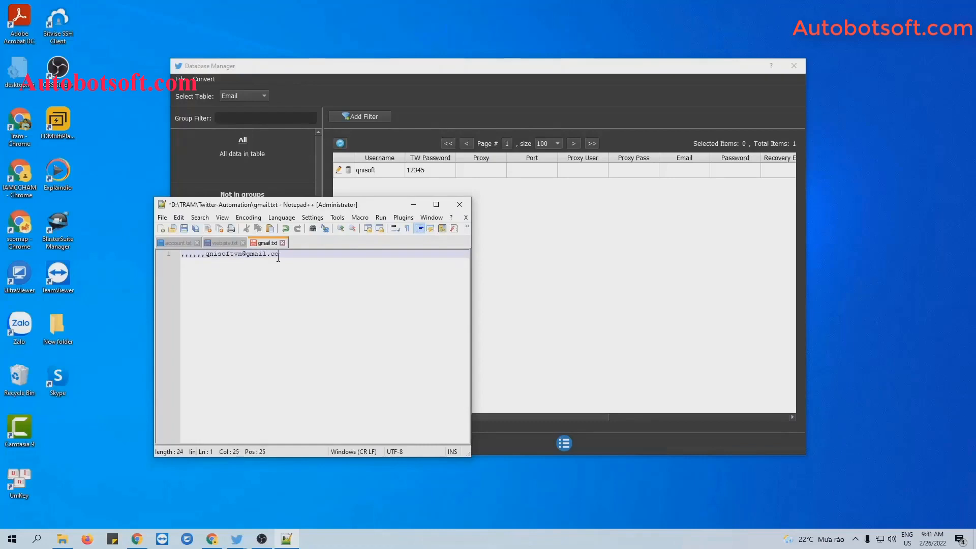
pyautogui.write('l')
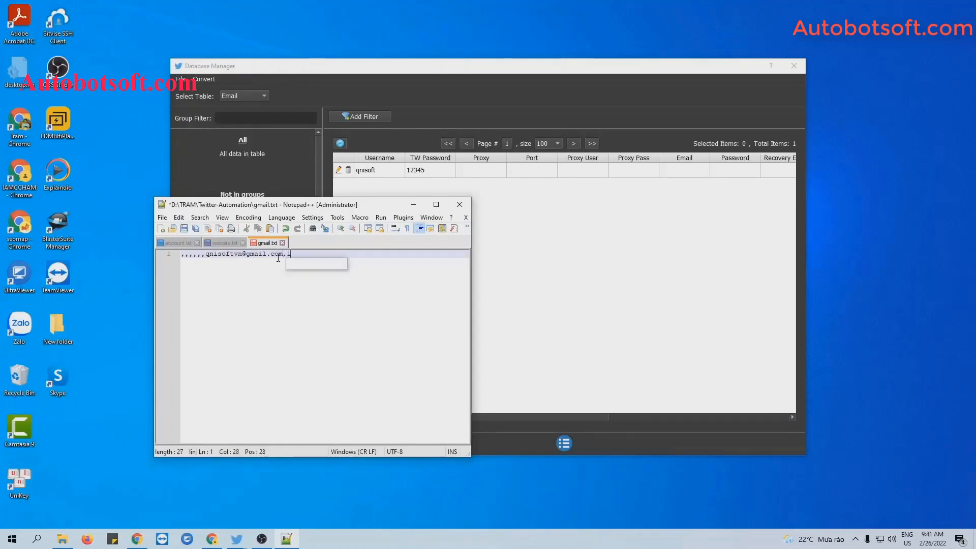
pyautogui.write('23456')
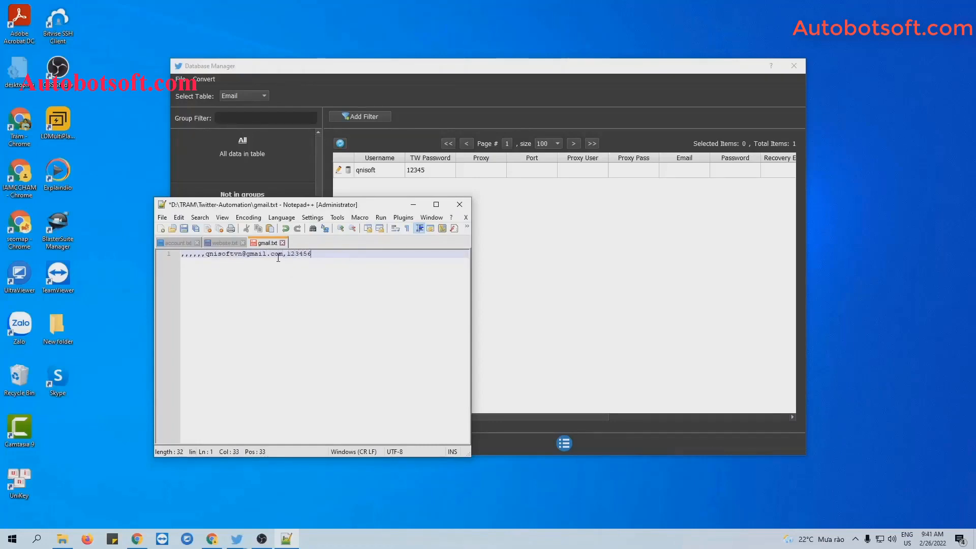
pyautogui.hotkey('ctrl', 's')
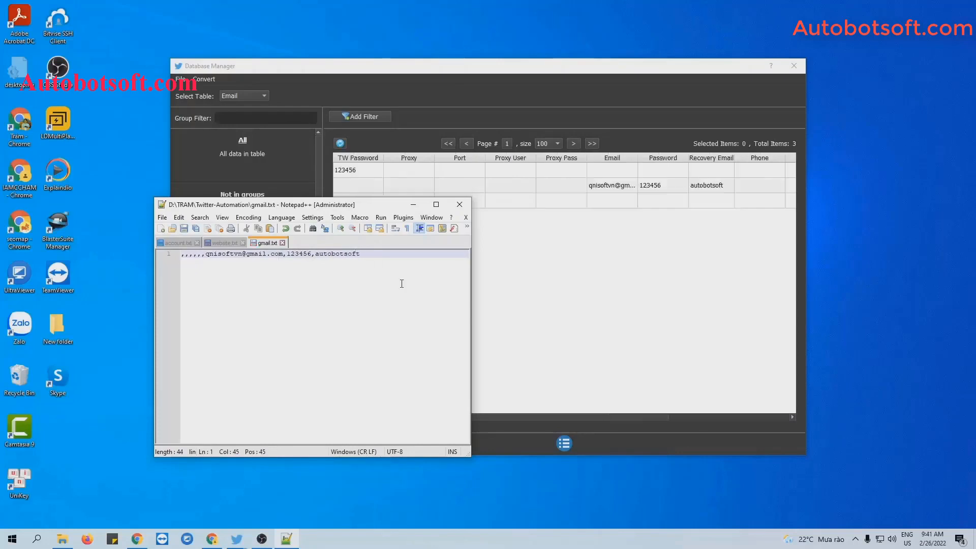
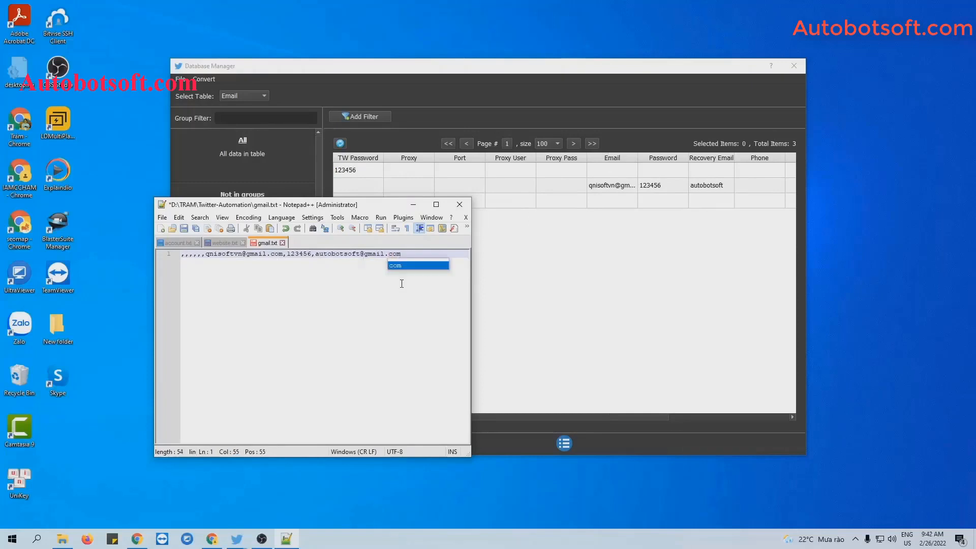
pyautogui.click(184, 232)
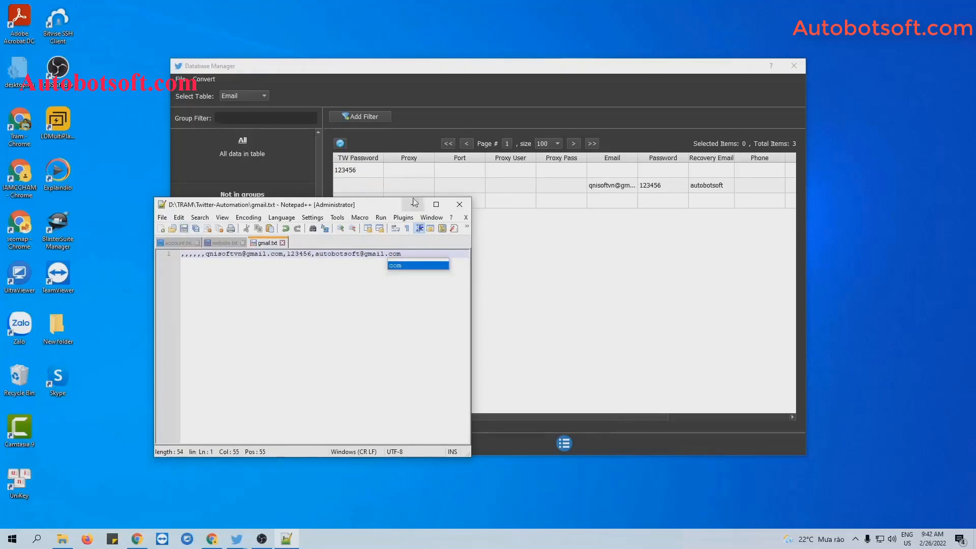
pyautogui.click(413, 205)
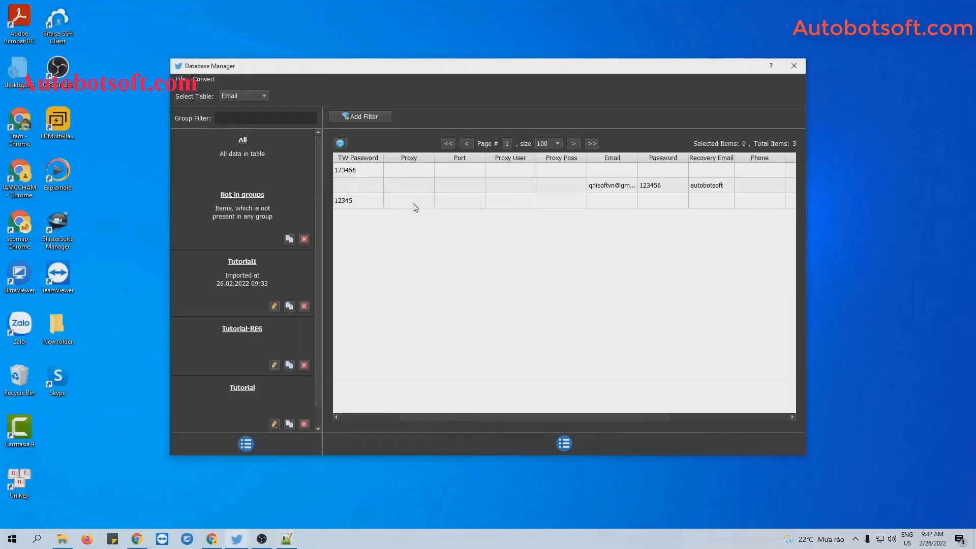
# Import gmail.txt through Convert > Import Csv as a new Csv group
pyautogui.click(206, 79)
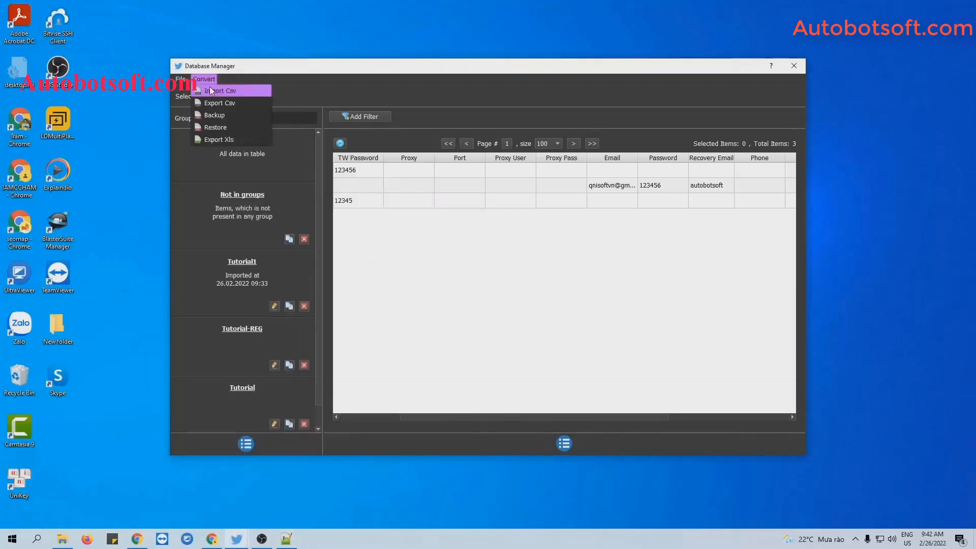
pyautogui.click(211, 91)
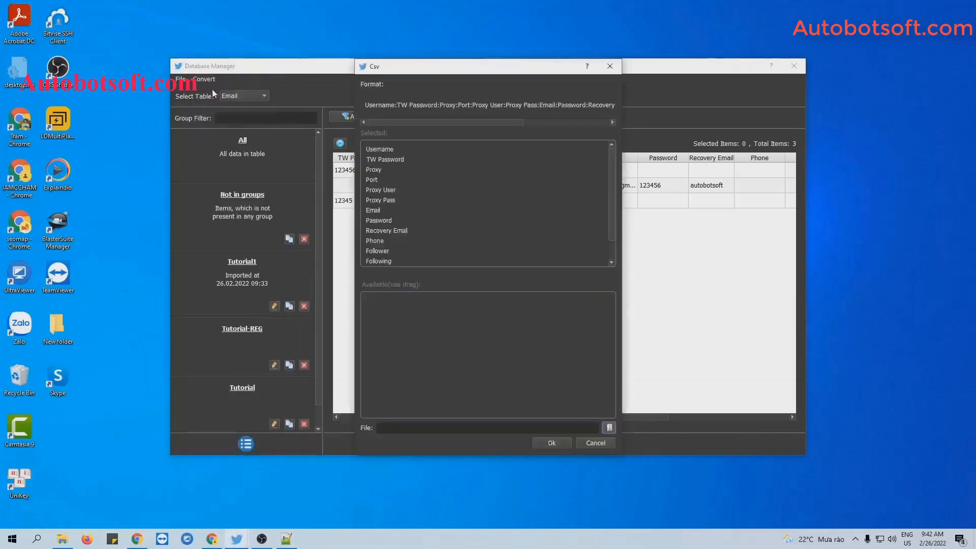
pyautogui.click(609, 428)
pyautogui.click(464, 170)
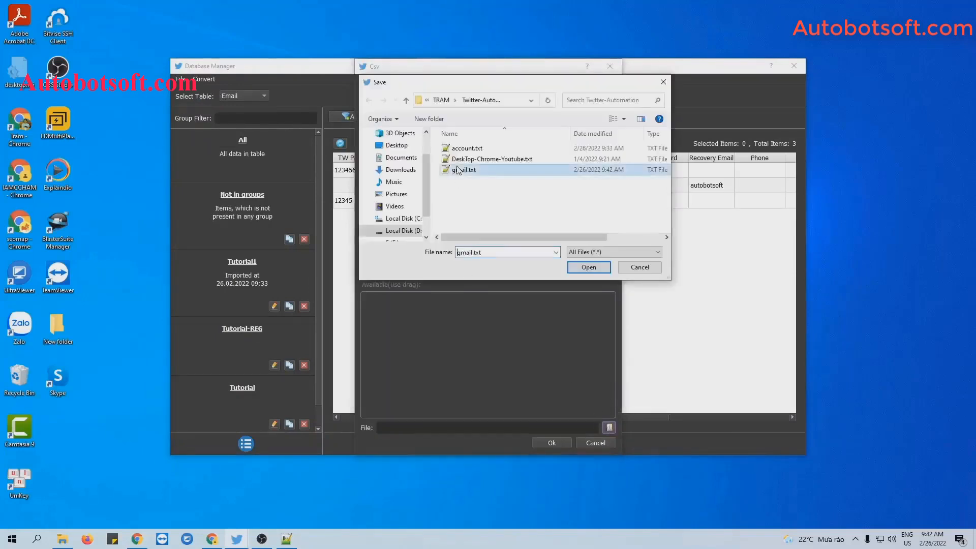
pyautogui.click(589, 268)
pyautogui.click(551, 442)
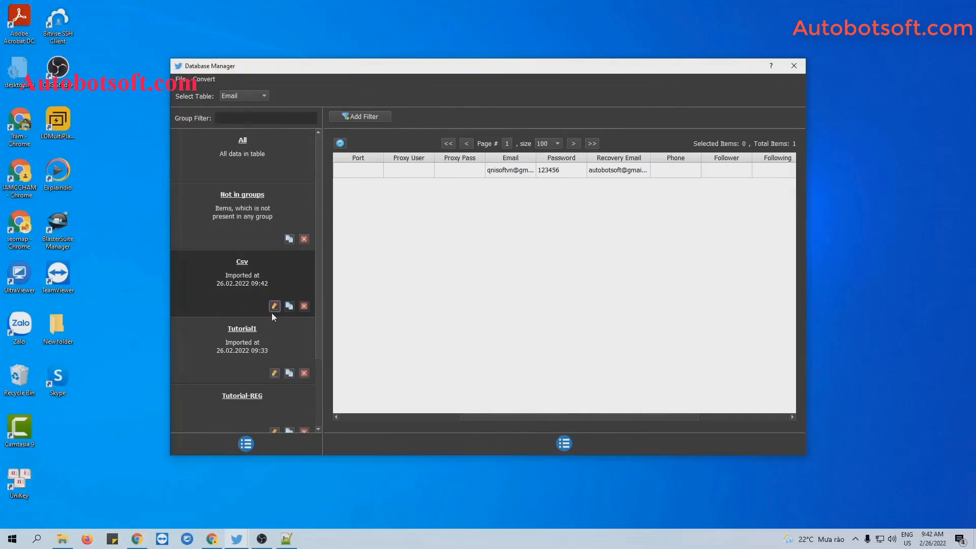
# Rename the new Csv group to 'Tutorial-reg-1' and close the Database Manager
pyautogui.click(274, 306)
pyautogui.hotkey('ctrl', 'a')
pyautogui.press('BackSpace')
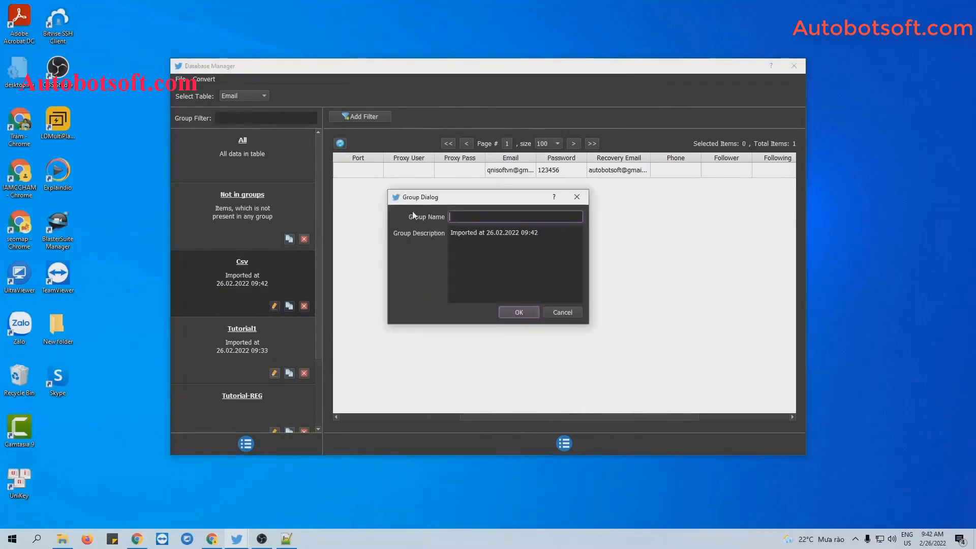
pyautogui.write('Tutorial-reg-')
pyautogui.press('Return')
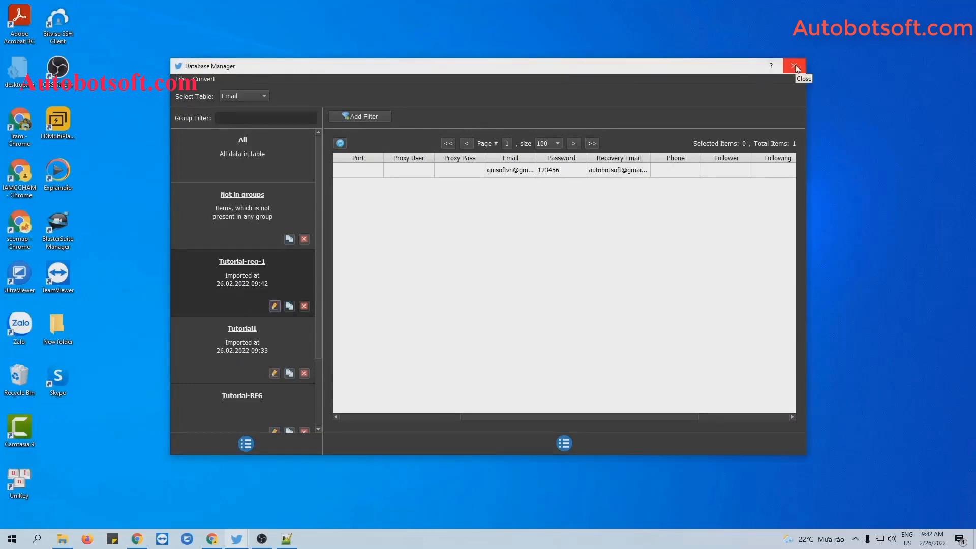
pyautogui.click(794, 65)
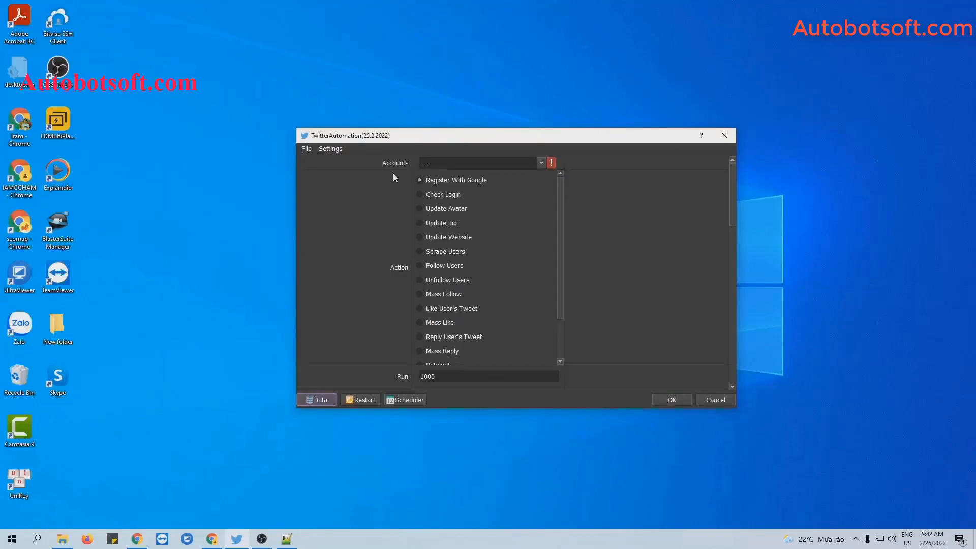
# Target the Tutorial account group and set the action to Update Website
pyautogui.click(541, 164)
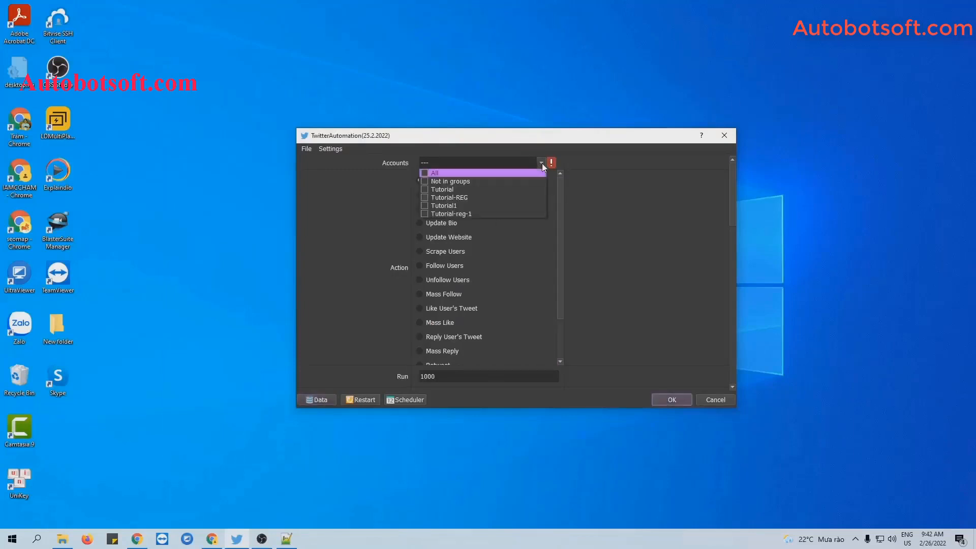
pyautogui.click(424, 189)
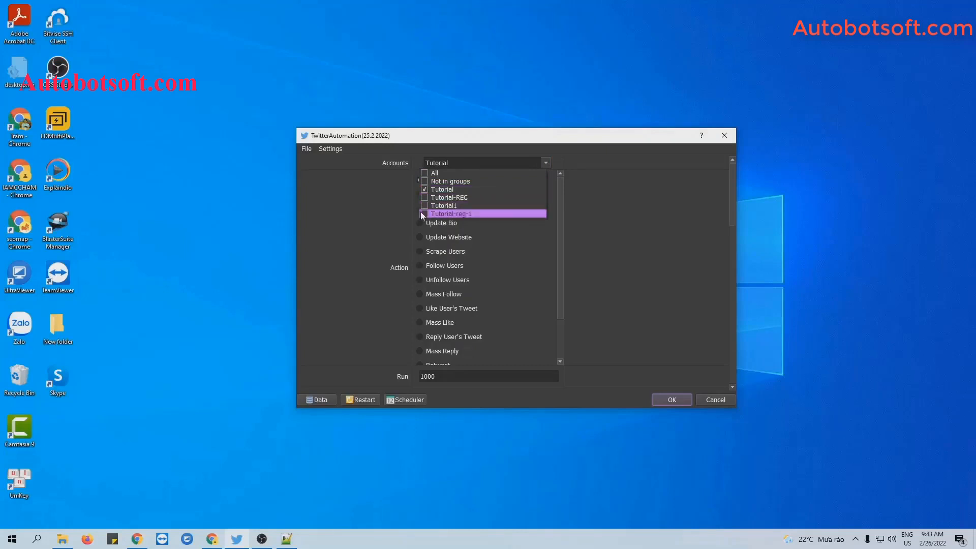
pyautogui.click(536, 220)
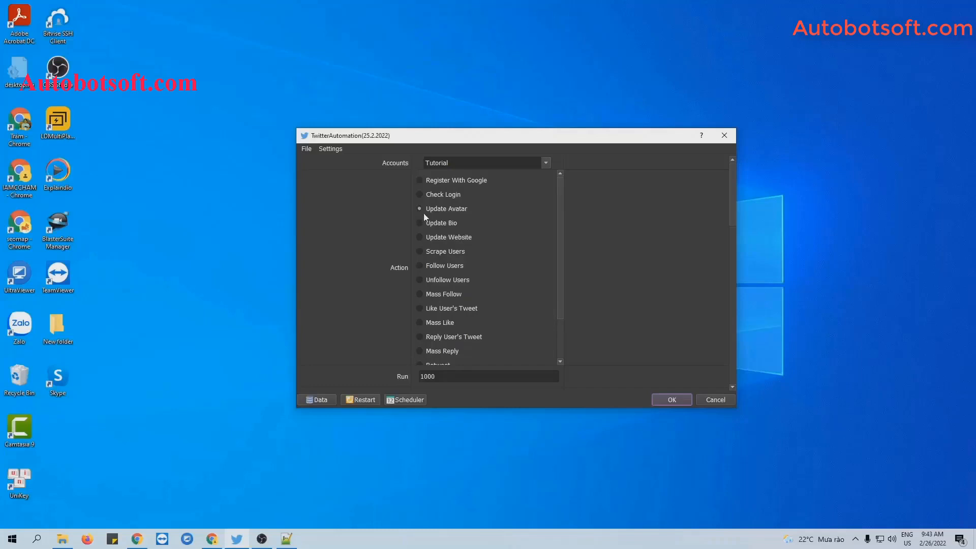
pyautogui.click(419, 237)
pyautogui.scroll(-1, 554, 261)
pyautogui.scroll(1, 554, 260)
pyautogui.scroll(-2, 554, 261)
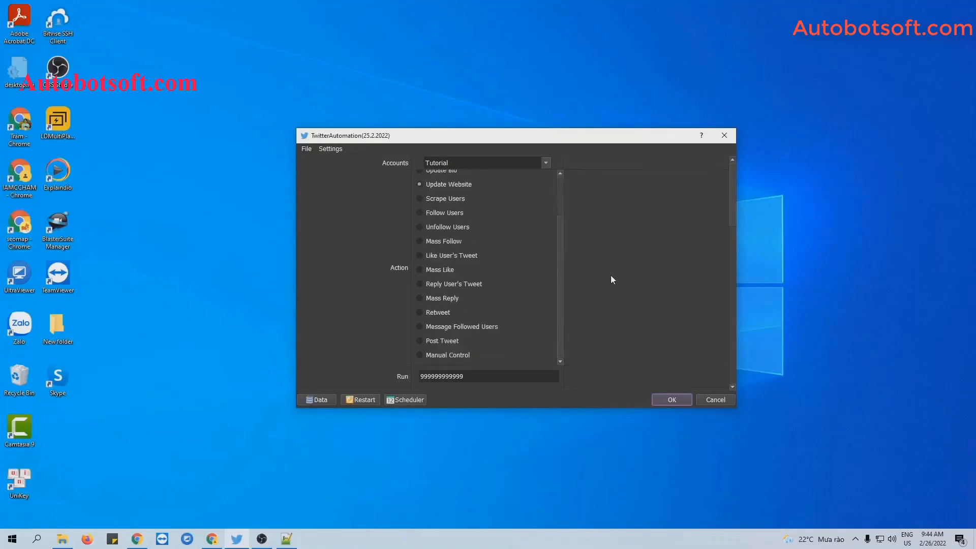
pyautogui.scroll(-2, 611, 277)
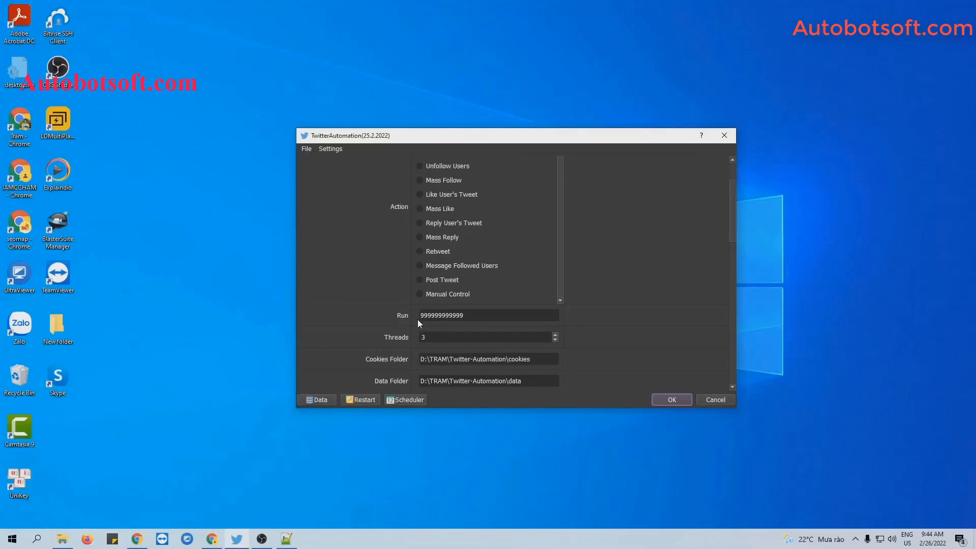
pyautogui.moveTo(468, 316); pyautogui.dragTo(415, 317)
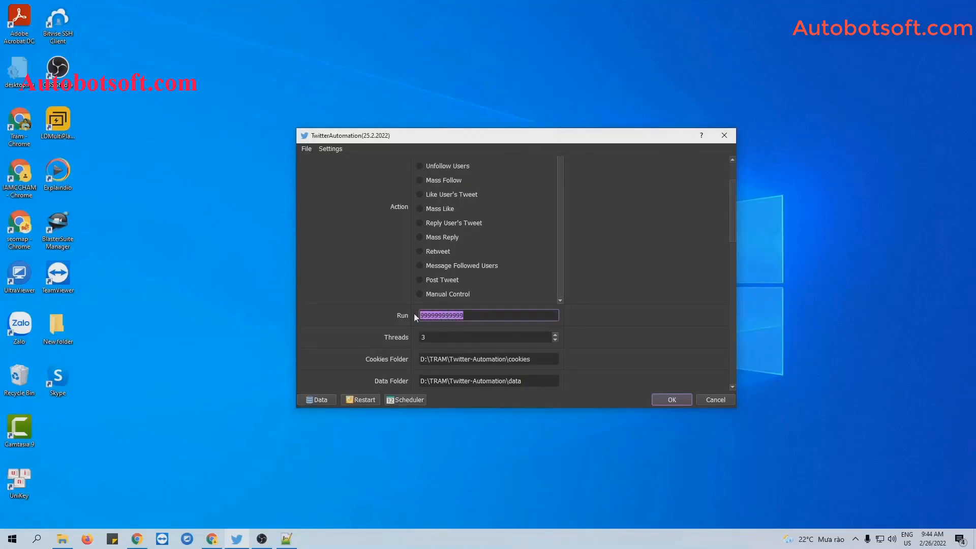
pyautogui.write('1000')
pyautogui.scroll(-1, 644, 268)
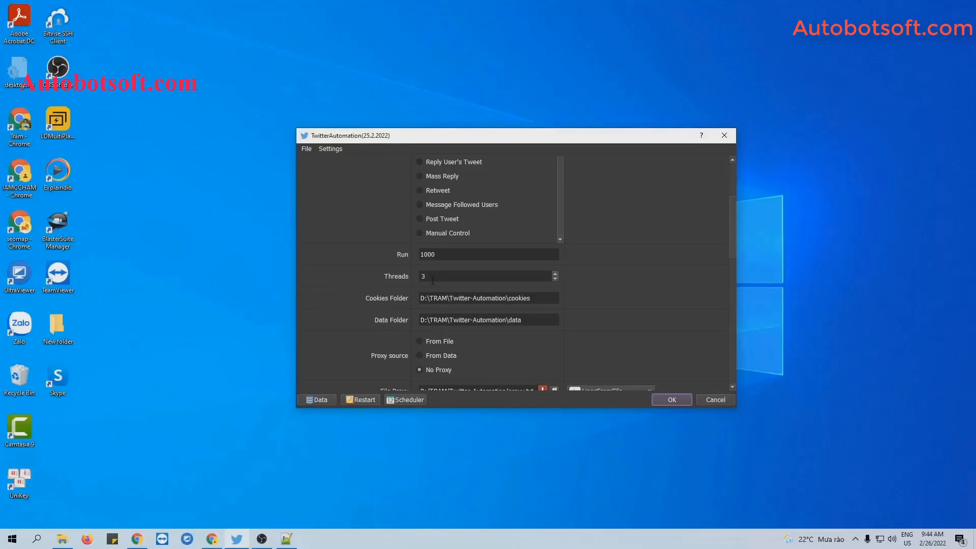
pyautogui.scroll(-1, 653, 283)
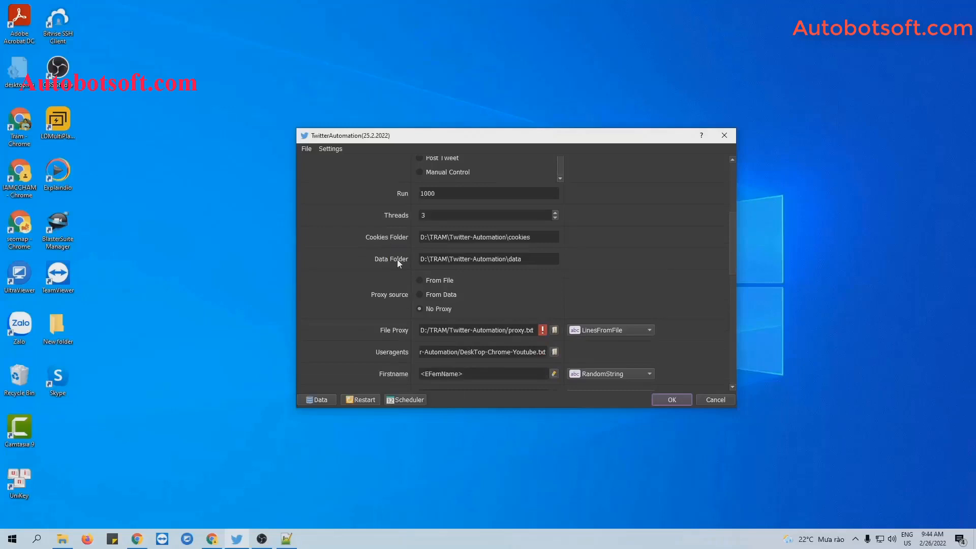
# Create a cookies folder in Twitter-Automation and check its path against the Cookies Folder field
pyautogui.click(61, 540)
pyautogui.rightClick(167, 313)
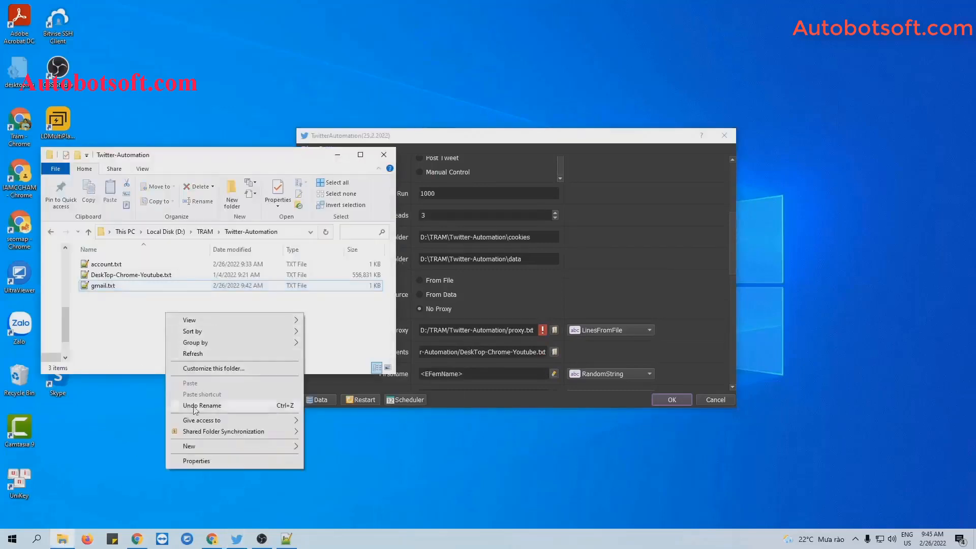
pyautogui.moveTo(191, 446)
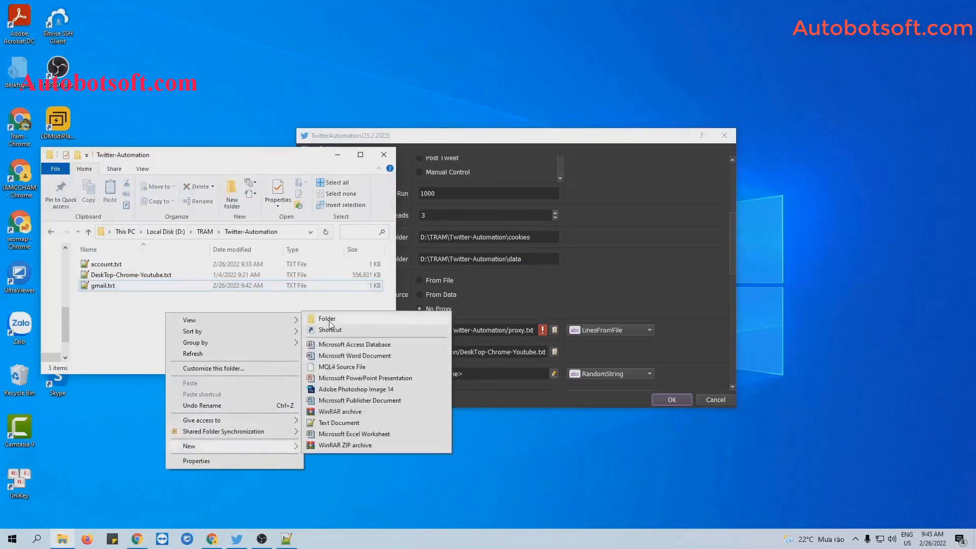
pyautogui.click(329, 321)
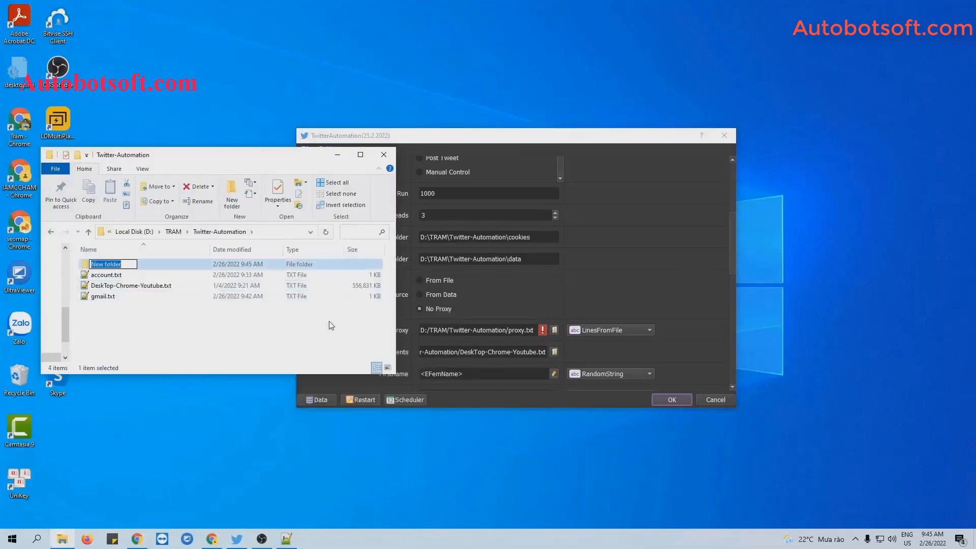
pyautogui.write('coo')
pyautogui.write('kies')
pyautogui.click(331, 326)
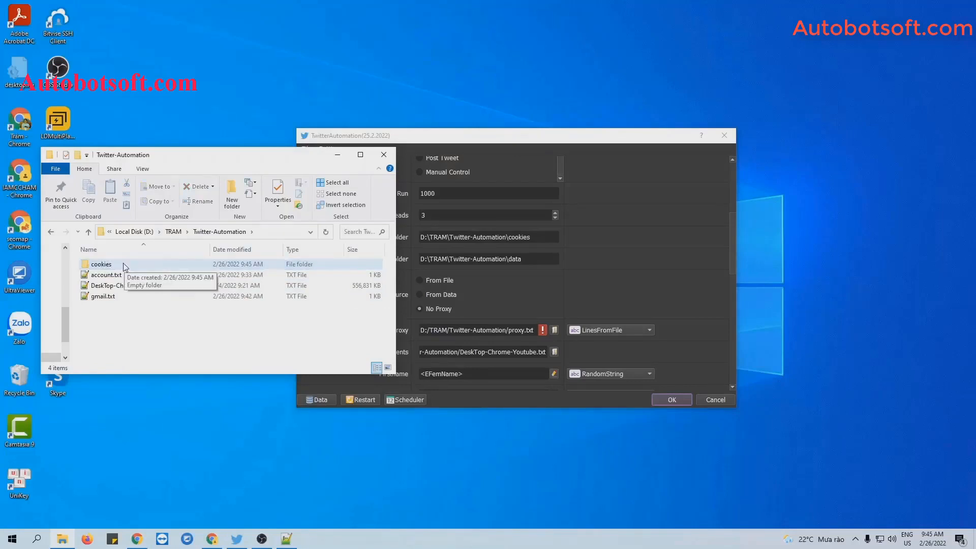
pyautogui.doubleClick(125, 266)
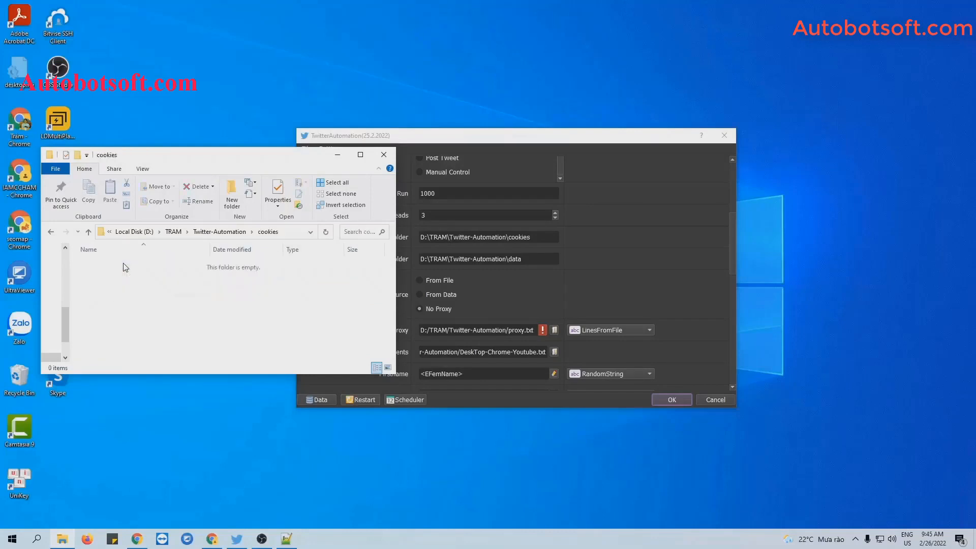
pyautogui.click(288, 235)
pyautogui.hotkey('ctrl', 'c')
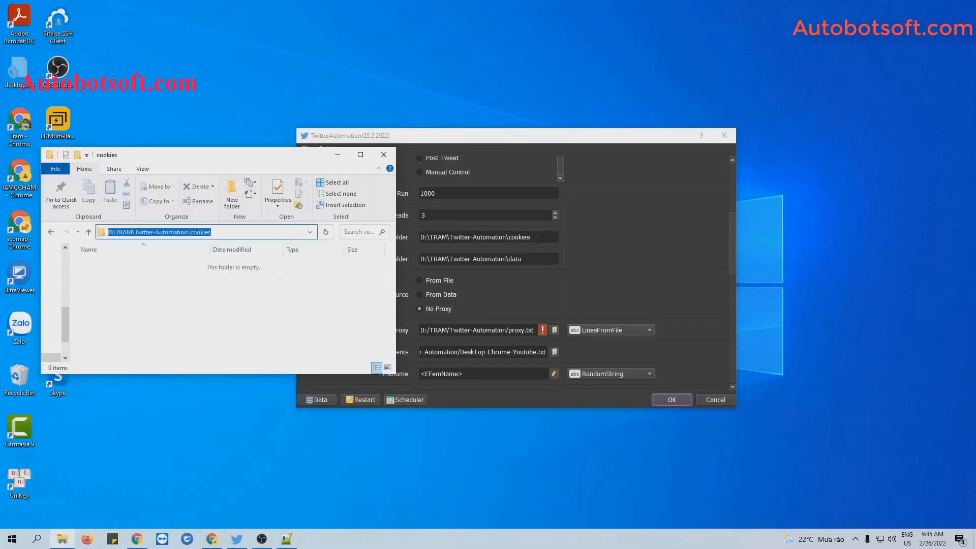
pyautogui.tripleClick(540, 238)
pyautogui.hotkey('ctrl', 'v')
pyautogui.click(617, 246)
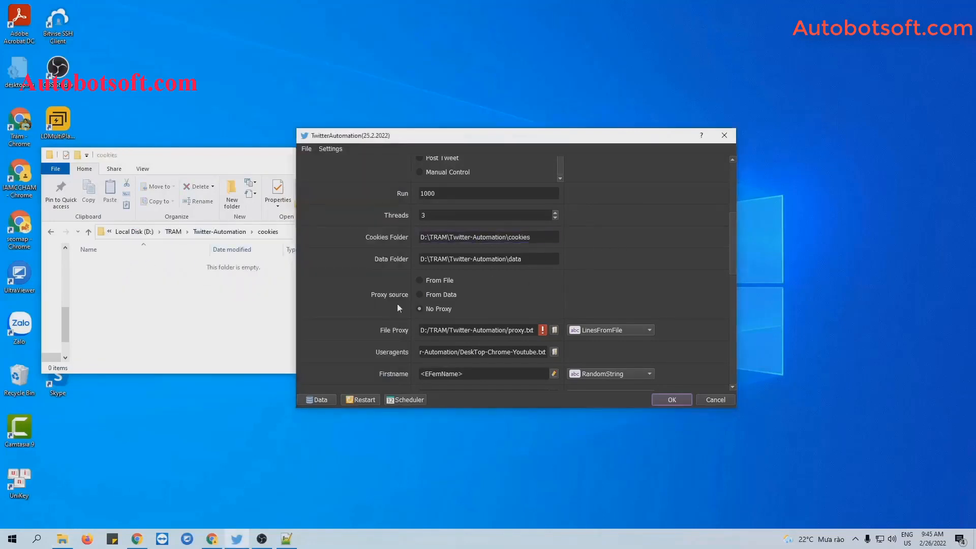
# Create a data folder in Twitter-Automation and check its path against the Data Folder field
pyautogui.click(51, 232)
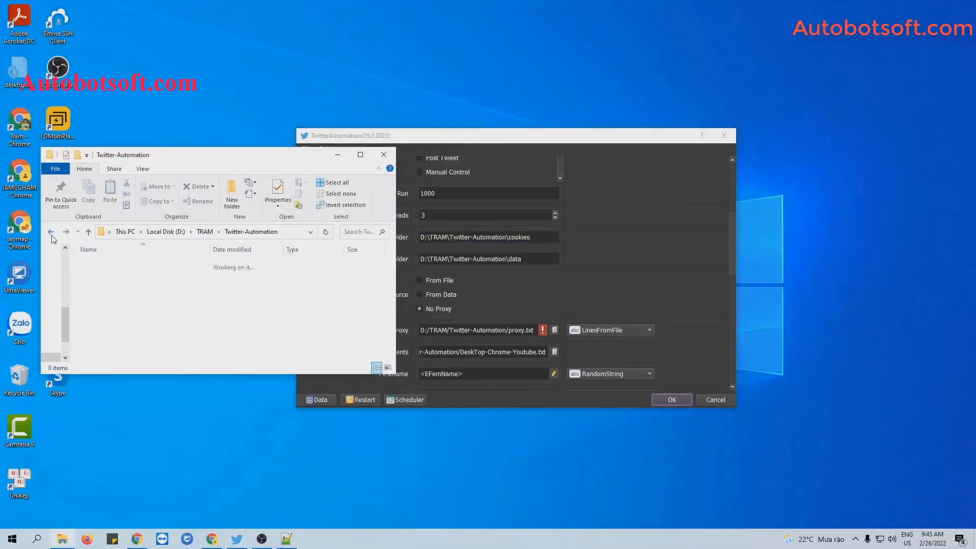
pyautogui.rightClick(175, 326)
pyautogui.moveTo(224, 458)
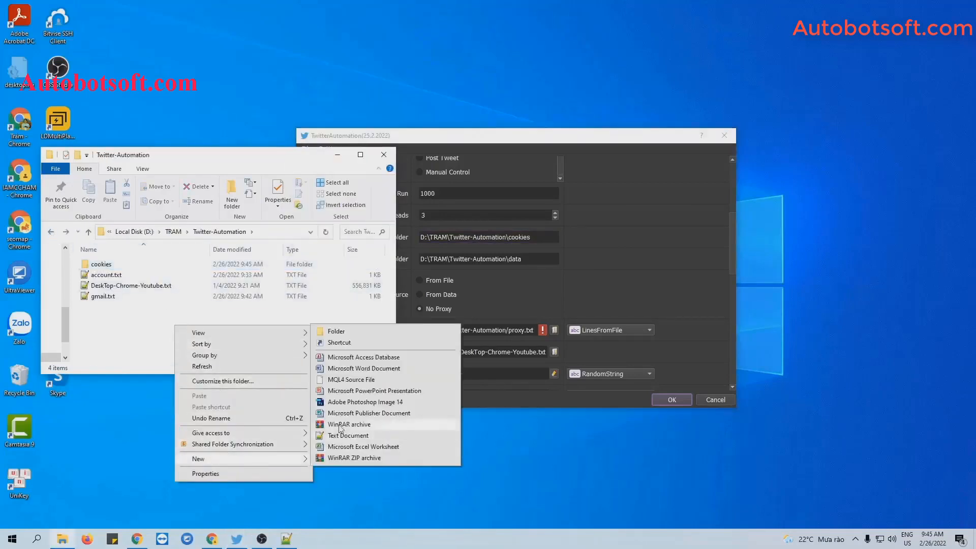
pyautogui.click(325, 331)
pyautogui.write('data')
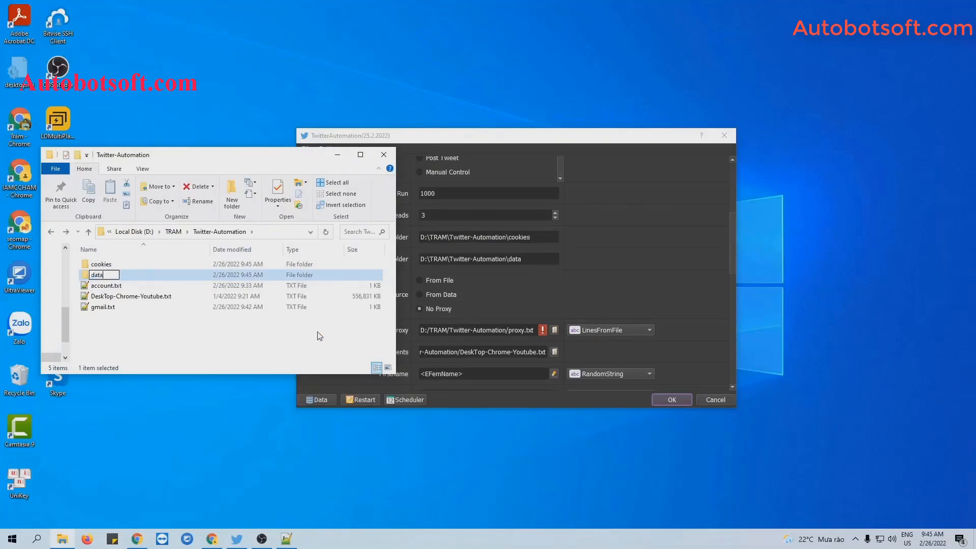
pyautogui.press('Return')
pyautogui.doubleClick(190, 276)
pyautogui.click(284, 233)
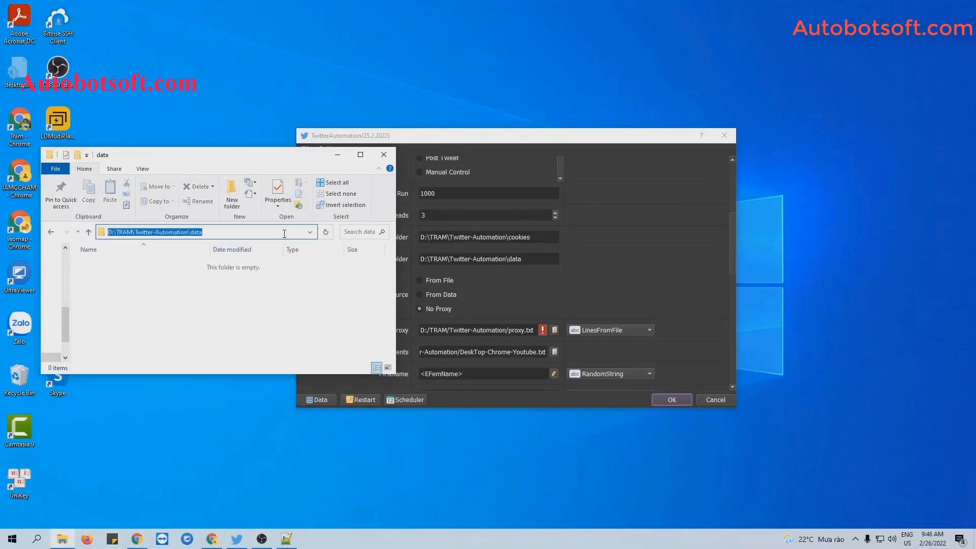
pyautogui.tripleClick(498, 258)
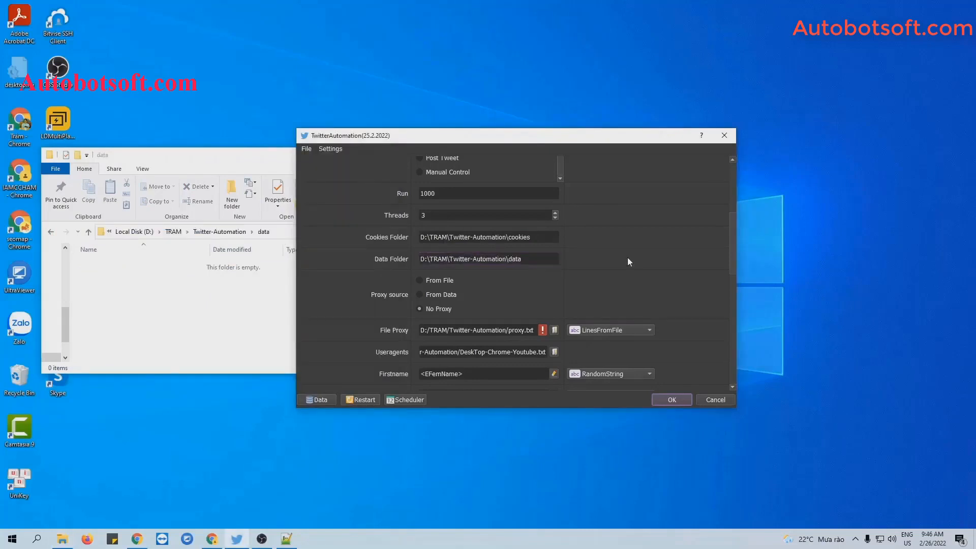
pyautogui.click(209, 166)
# Set the proxy source to From File, keeping LinesFromFile as the reading mode
pyautogui.click(337, 156)
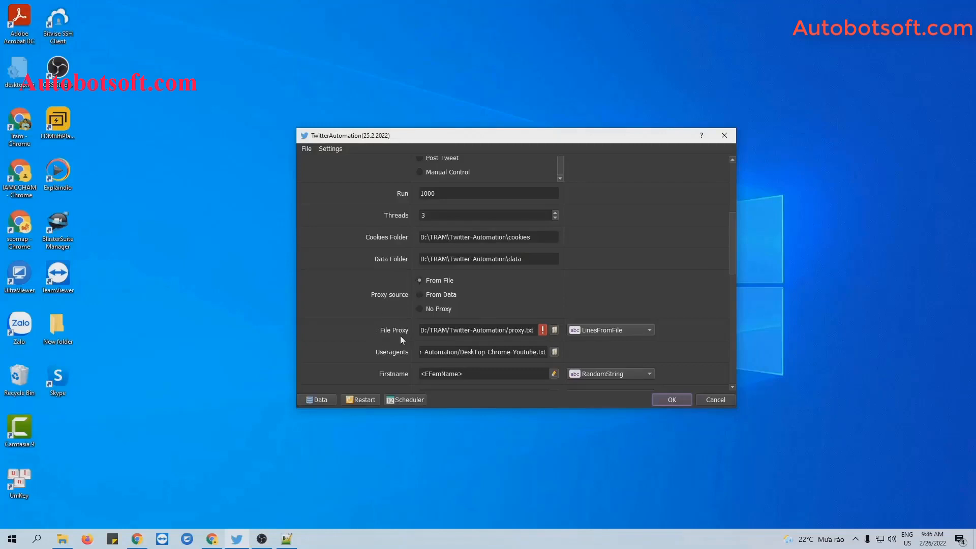
pyautogui.click(605, 329)
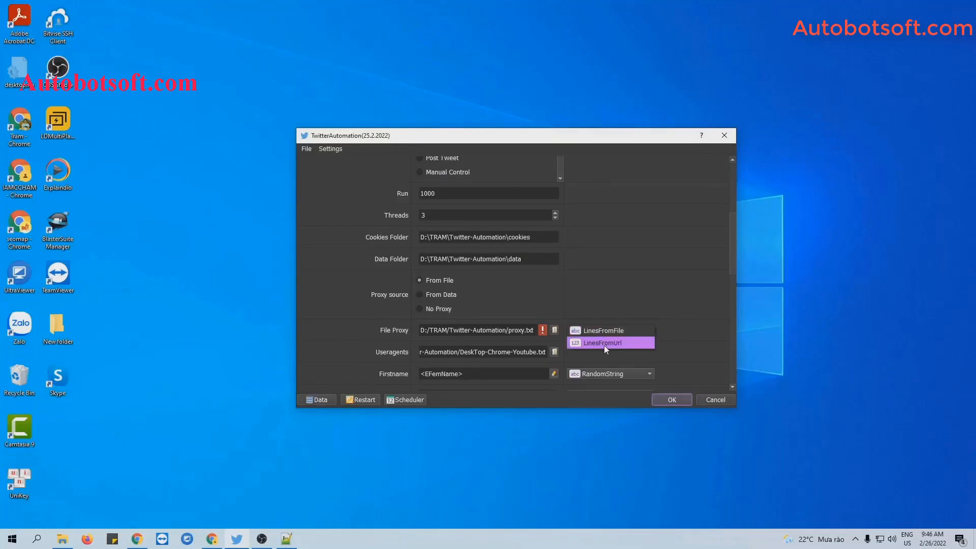
pyautogui.click(607, 331)
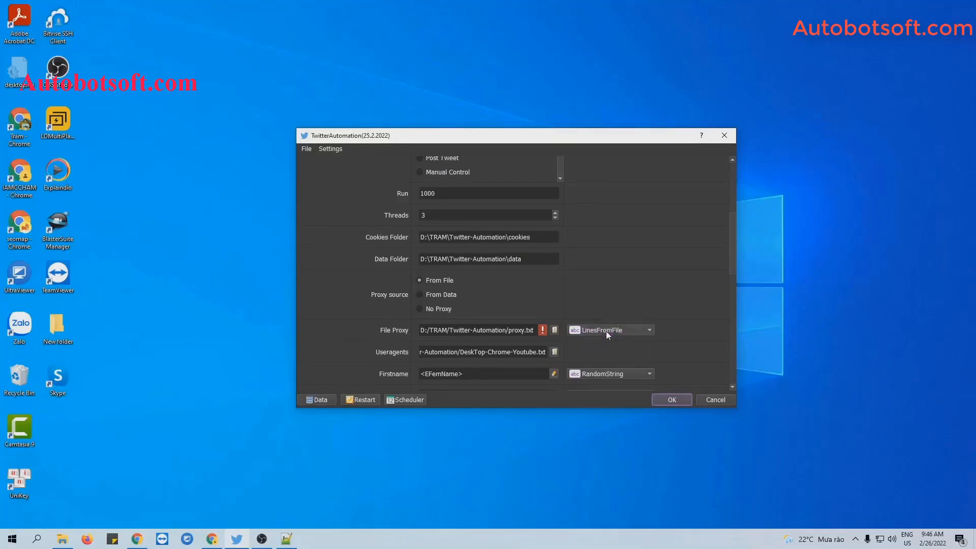
pyautogui.click(62, 538)
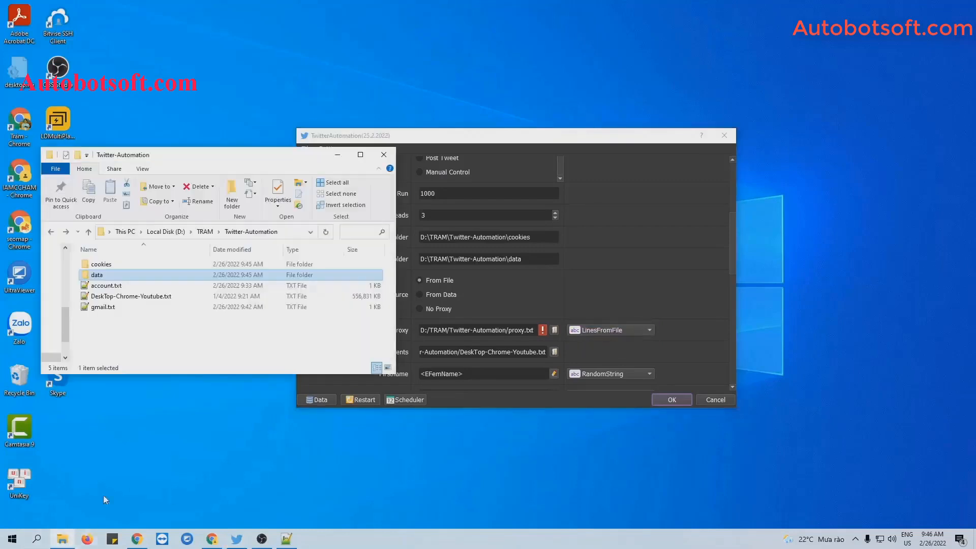
# Create a new text document named proxy.txt in Twitter-Automation
pyautogui.rightClick(141, 327)
pyautogui.moveTo(184, 449)
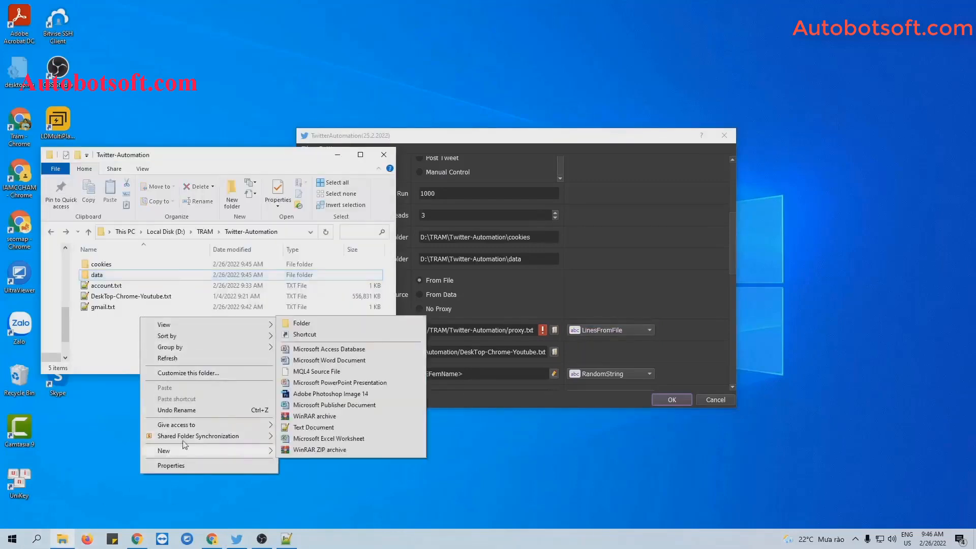
pyautogui.click(312, 429)
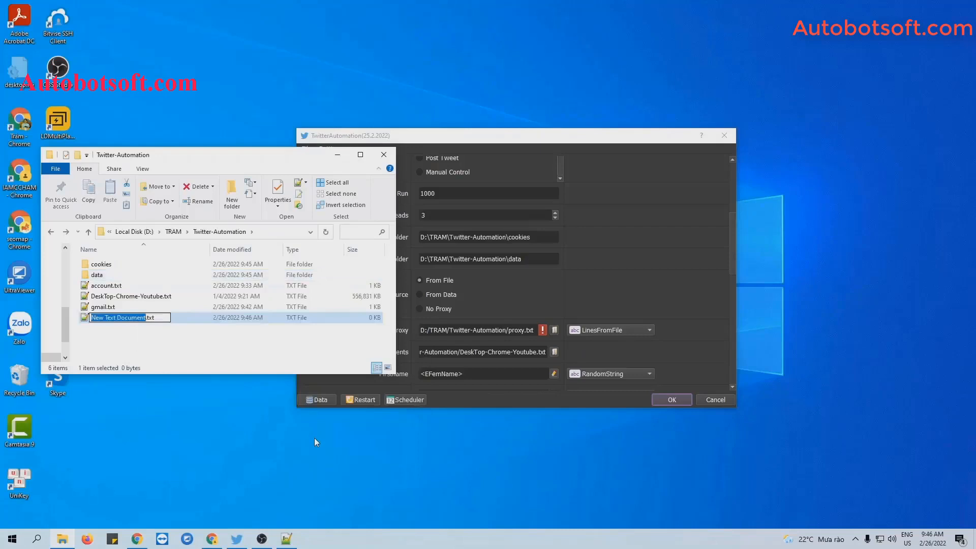
pyautogui.write('proxy')
pyautogui.press('Return')
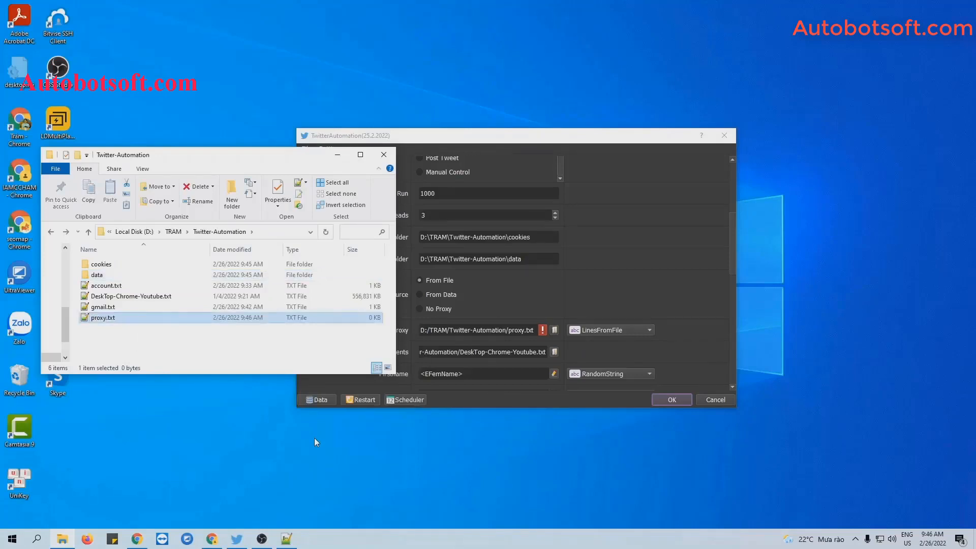
# Paste the 55 proxy addresses into proxy.txt in Notepad++, drop the blank line, and save
pyautogui.doubleClick(103, 317)
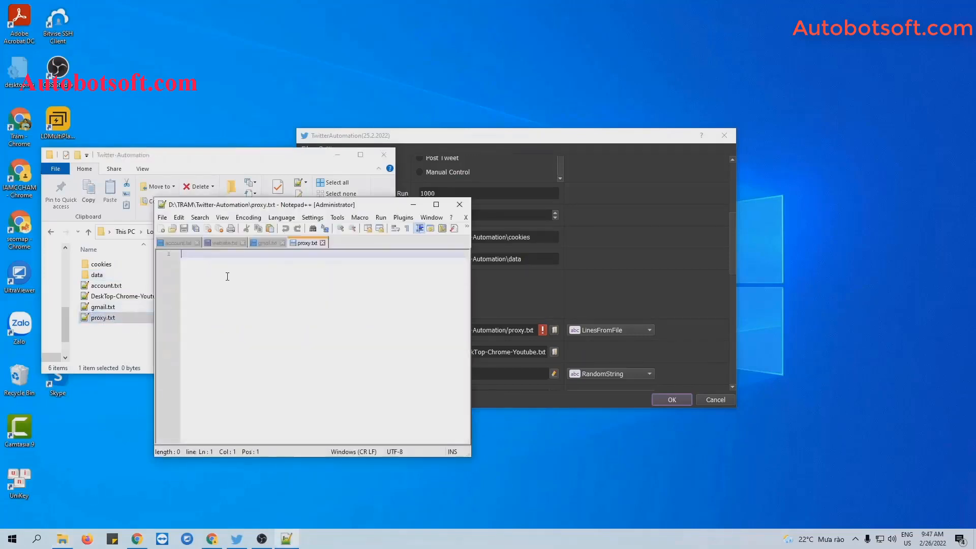
pyautogui.hotkey('ctrl', 'v')
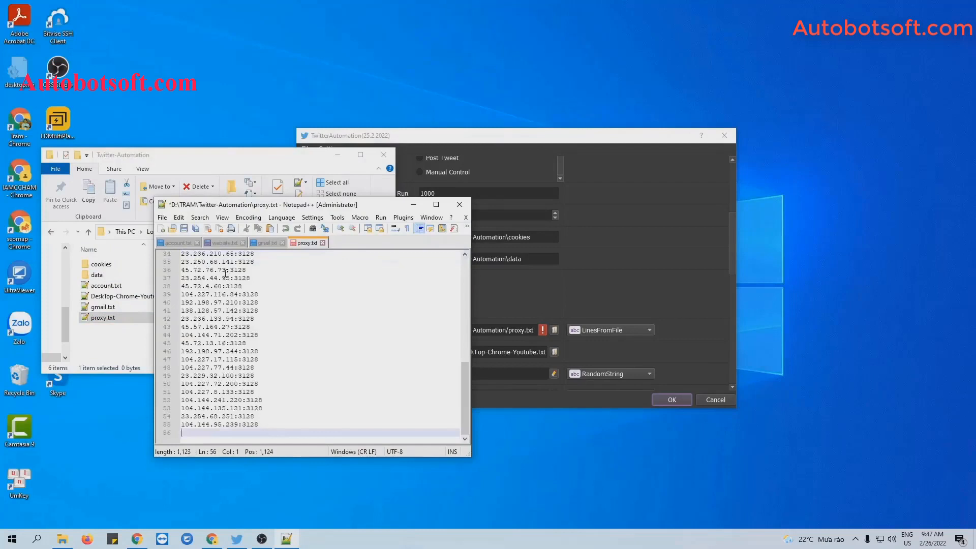
pyautogui.press('BackSpace')
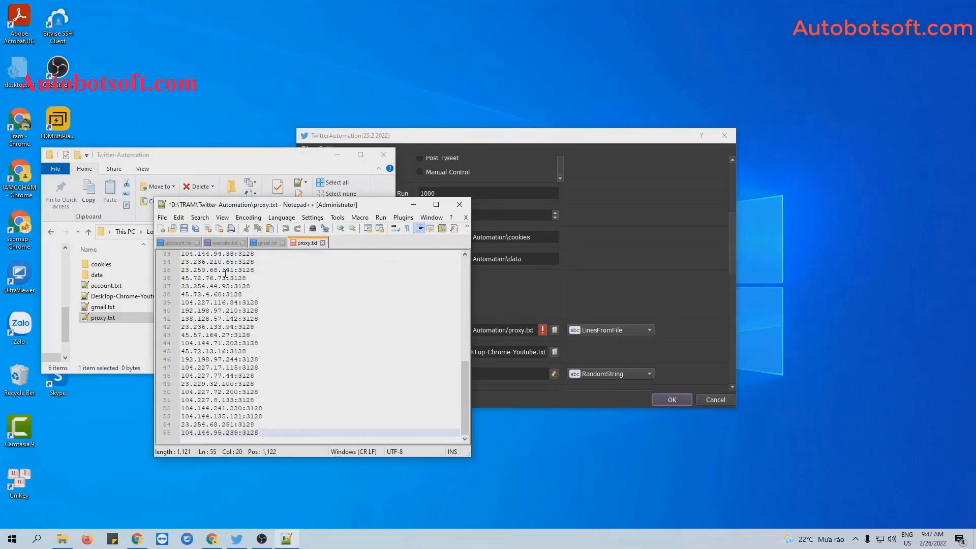
pyautogui.click(184, 228)
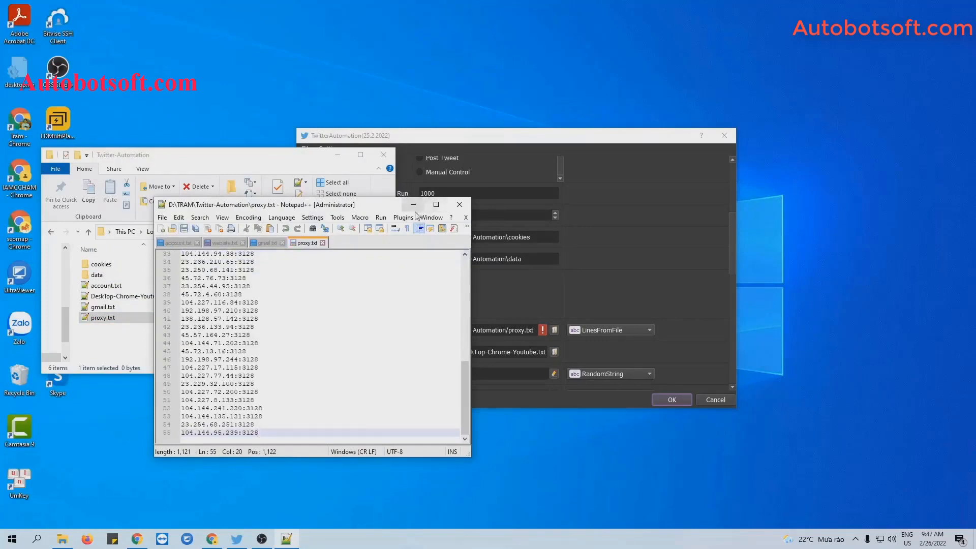
pyautogui.click(413, 205)
pyautogui.click(338, 155)
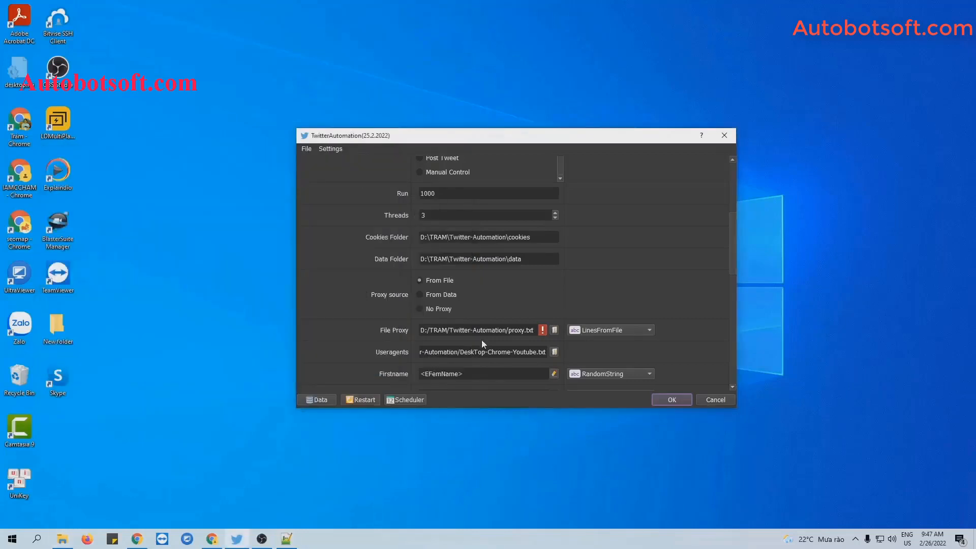
# Load proxy.txt as the File Proxy file
pyautogui.click(554, 329)
pyautogui.click(432, 271)
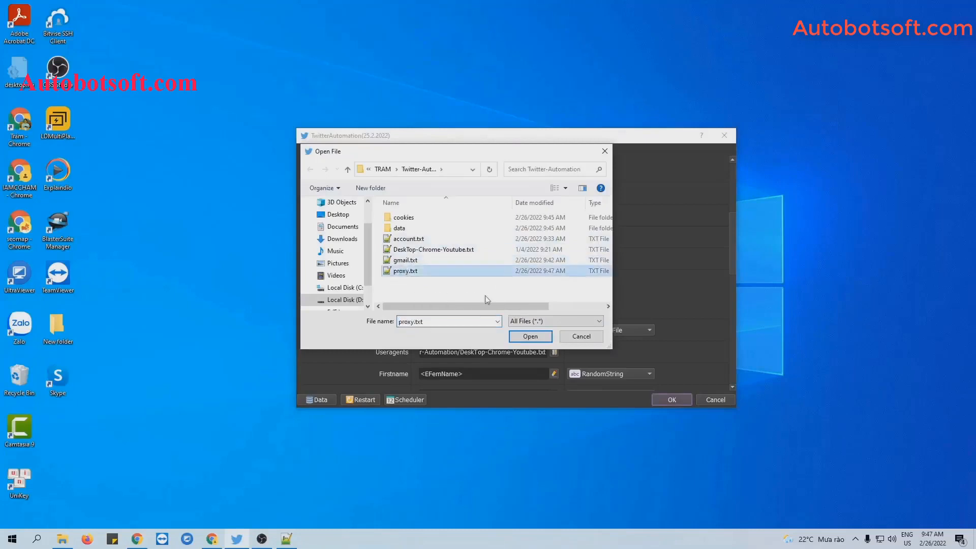
pyautogui.click(531, 337)
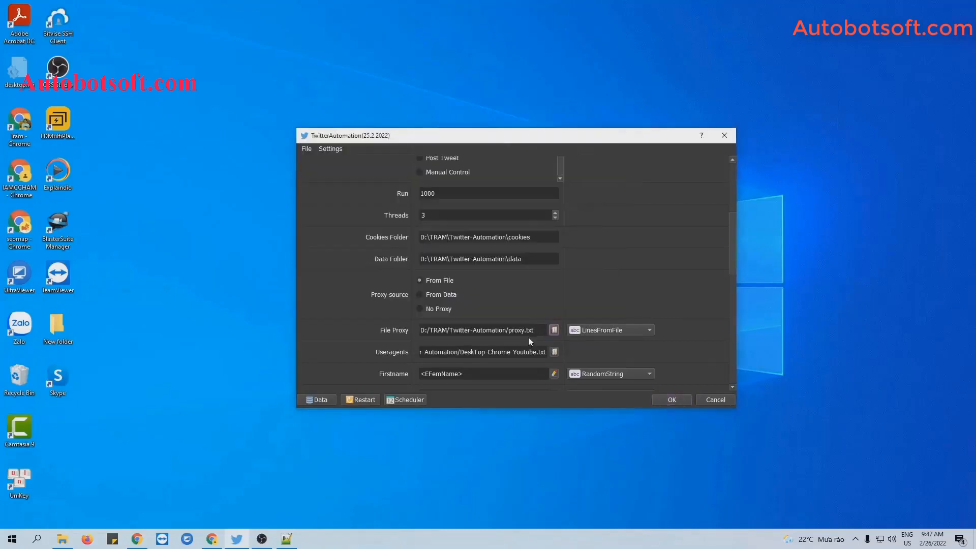
pyautogui.click(619, 291)
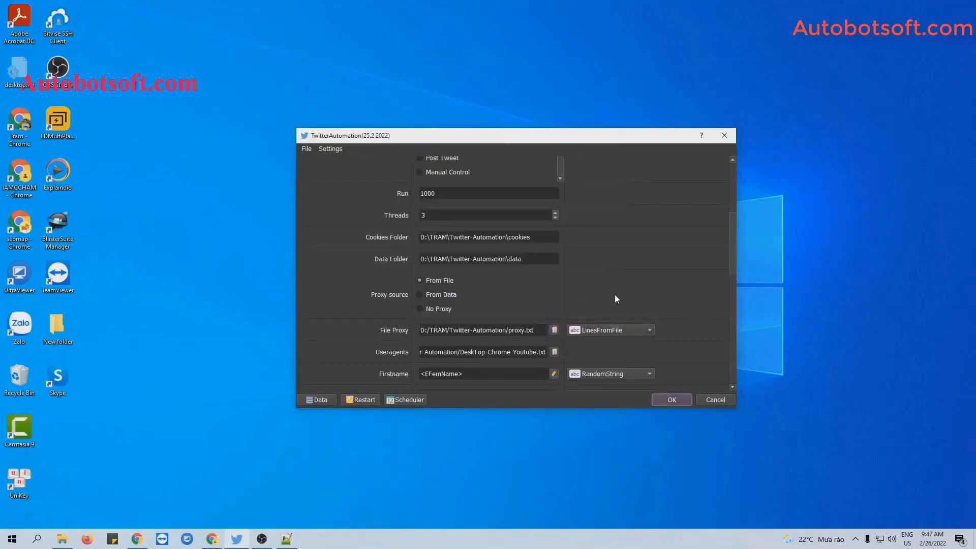
pyautogui.click(623, 330)
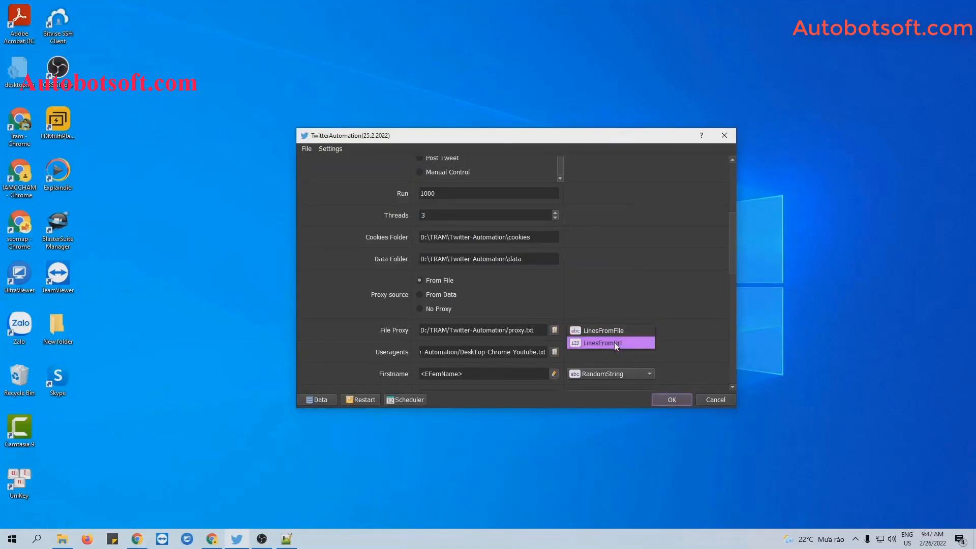
pyautogui.click(614, 343)
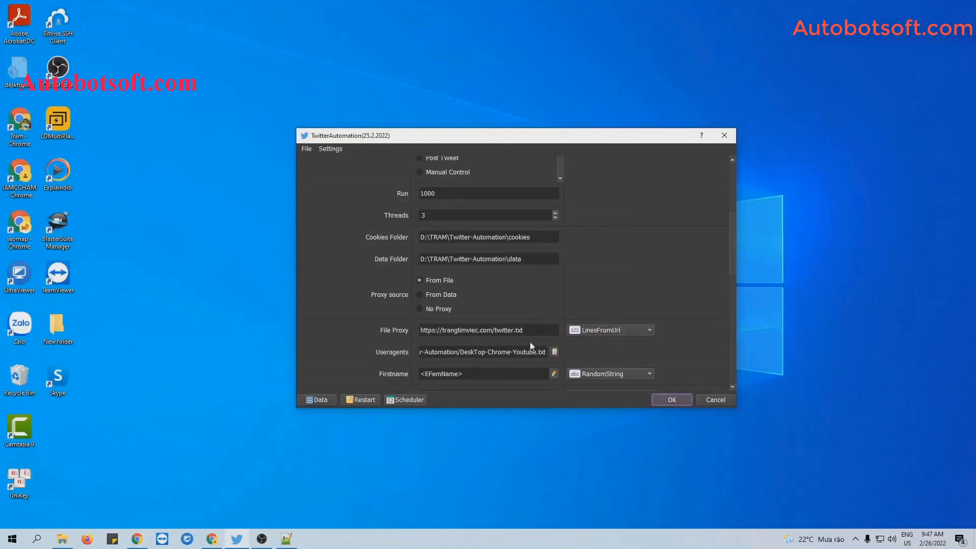
pyautogui.moveTo(523, 330); pyautogui.dragTo(409, 322)
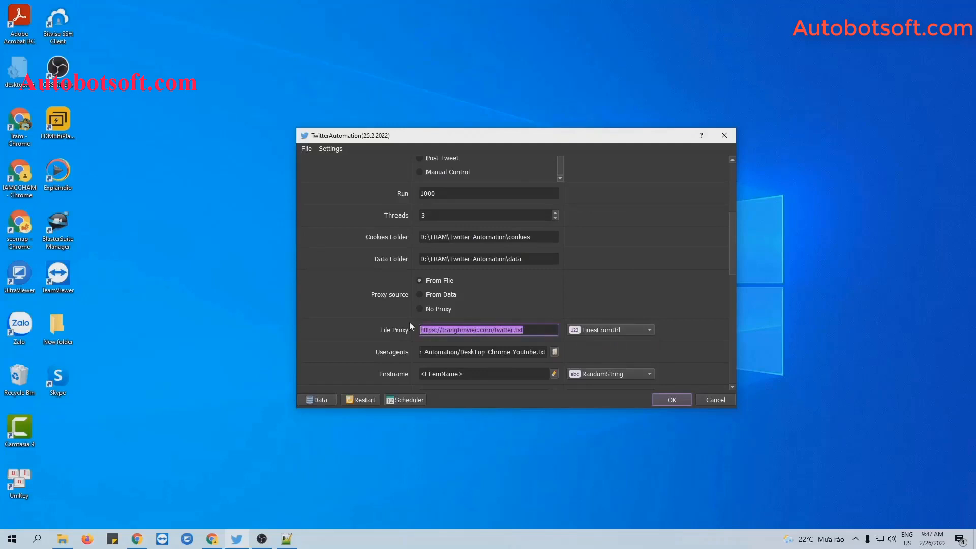
pyautogui.click(421, 293)
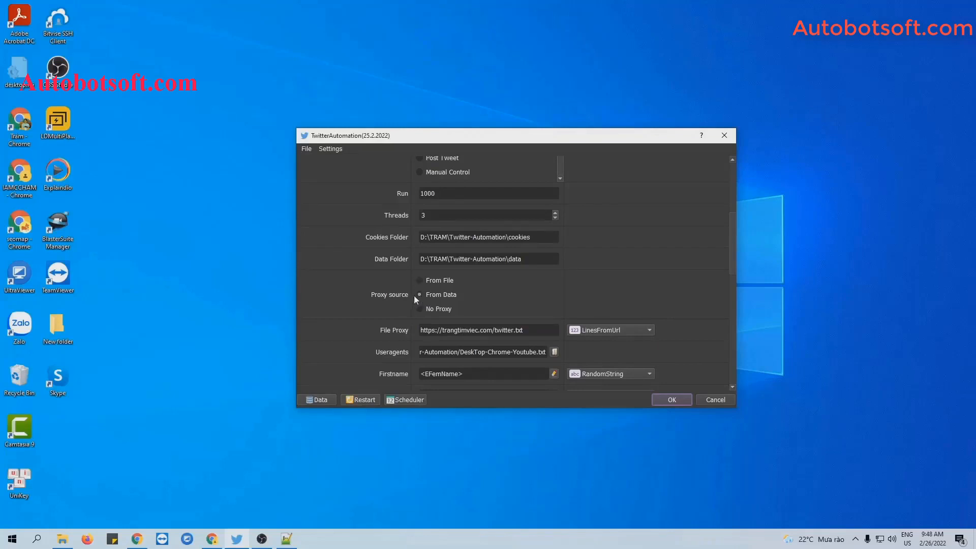
# Inspect the account database under From Data, then set the proxy source to No Proxy
pyautogui.click(421, 294)
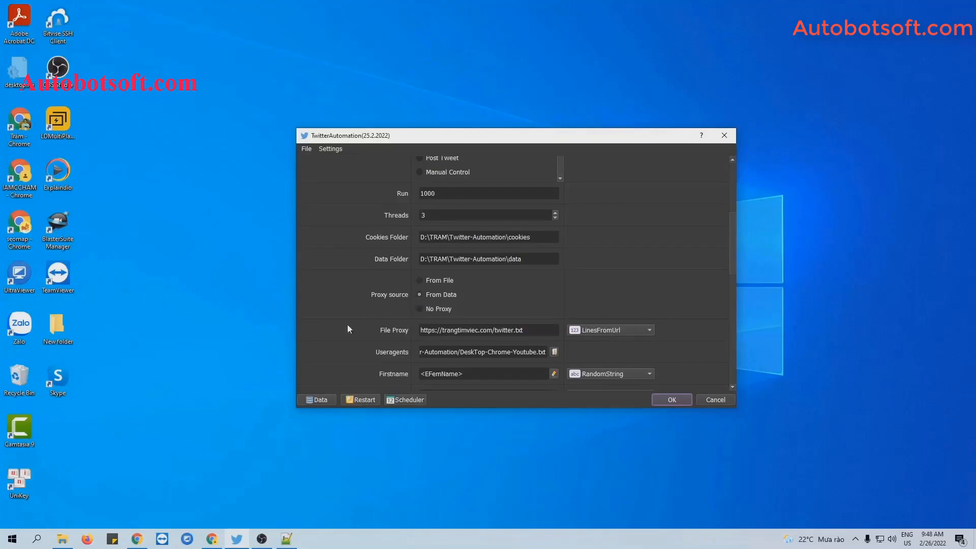
pyautogui.click(314, 400)
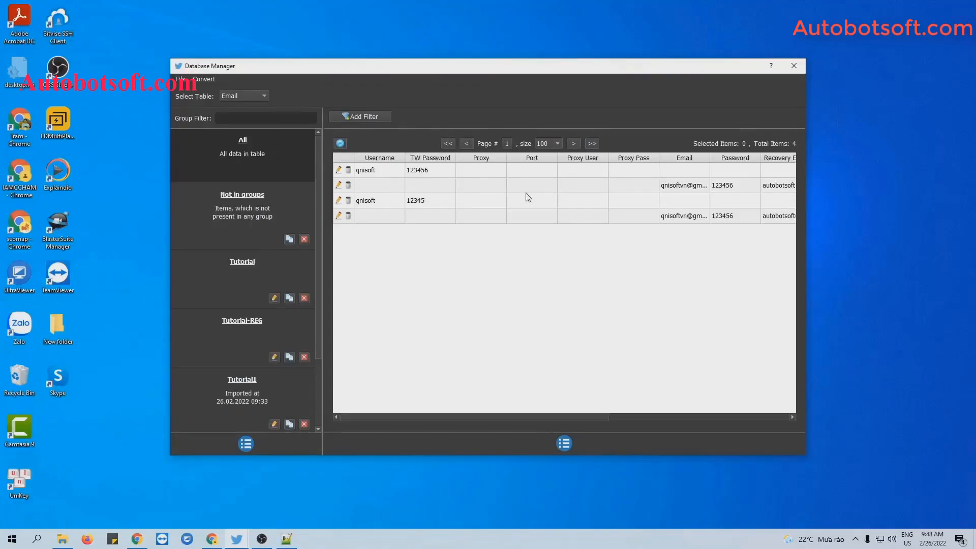
pyautogui.click(794, 67)
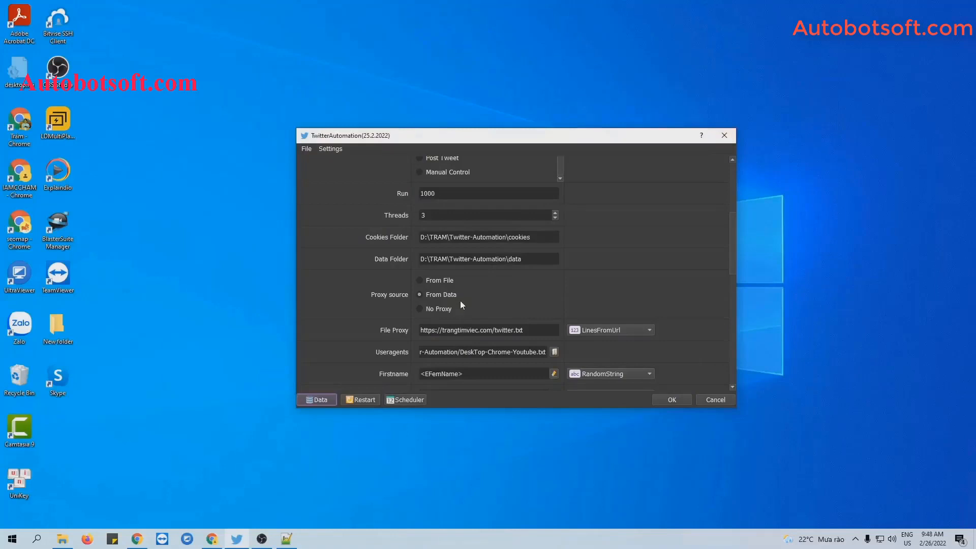
pyautogui.click(422, 309)
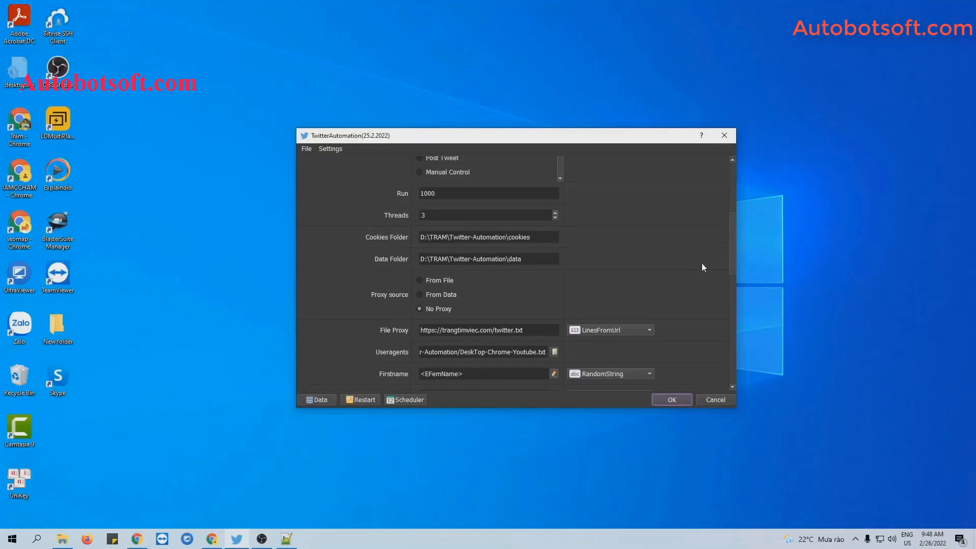
# Load DeskTop-Chrome-Youtube.txt from Twitter-Automation as the user-agent list
pyautogui.scroll(-2, 702, 268)
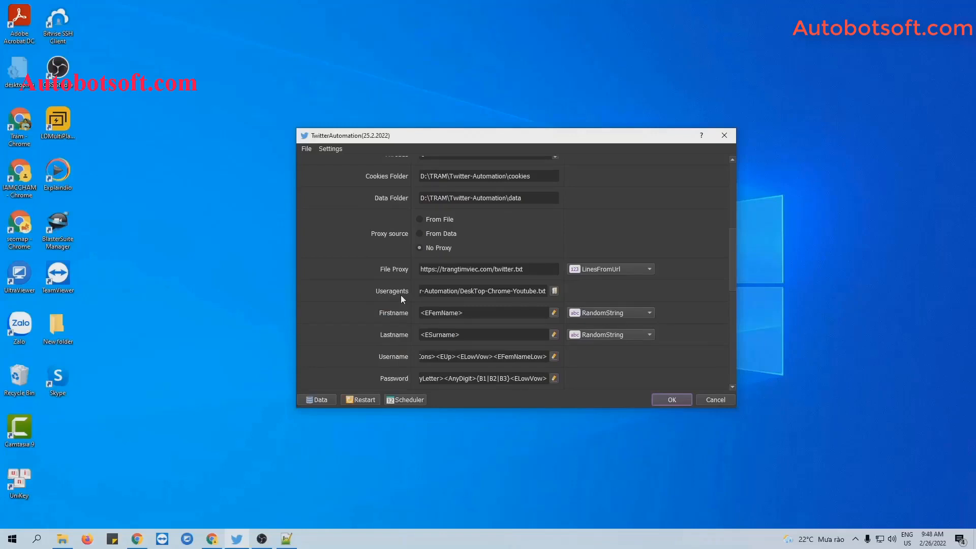
pyautogui.click(554, 290)
pyautogui.click(446, 252)
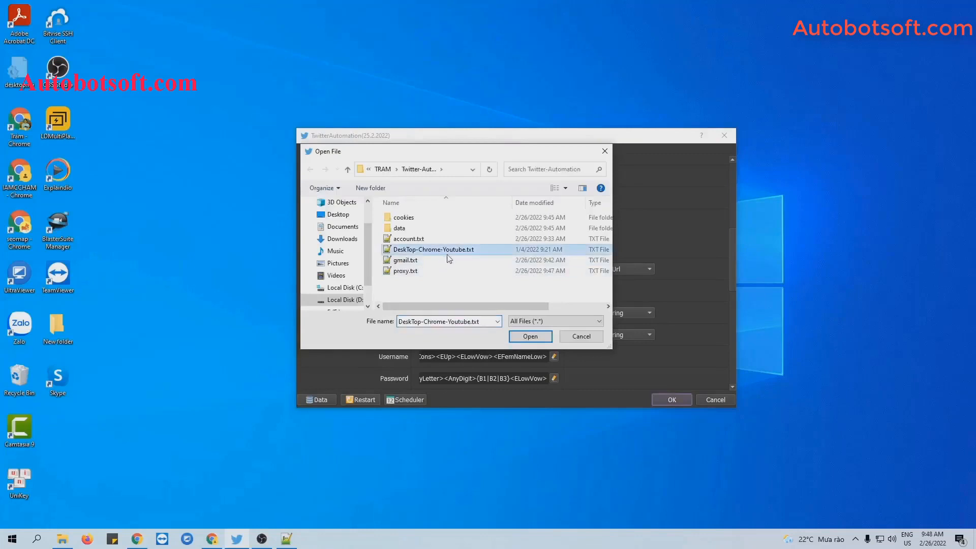
pyautogui.click(530, 336)
pyautogui.scroll(-3, 395, 291)
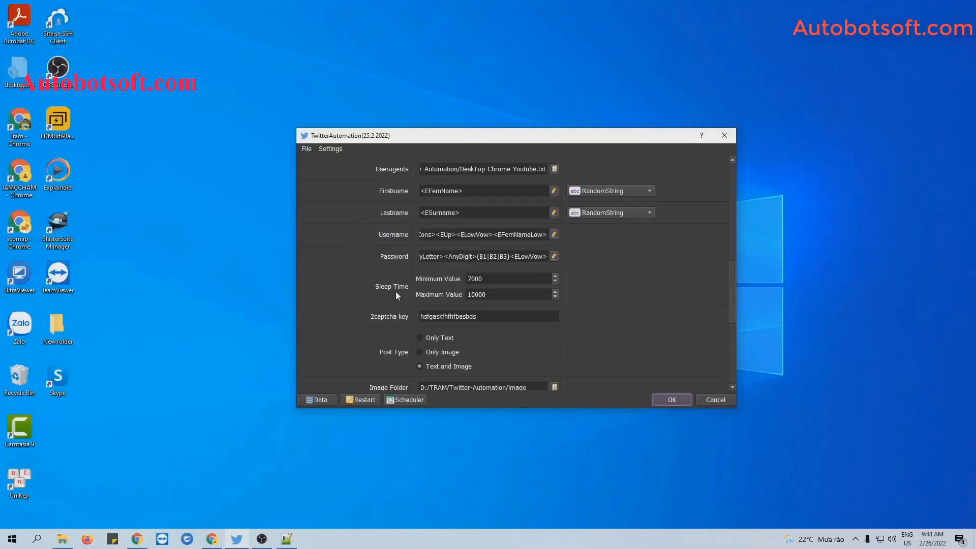
pyautogui.scroll(5, 395, 292)
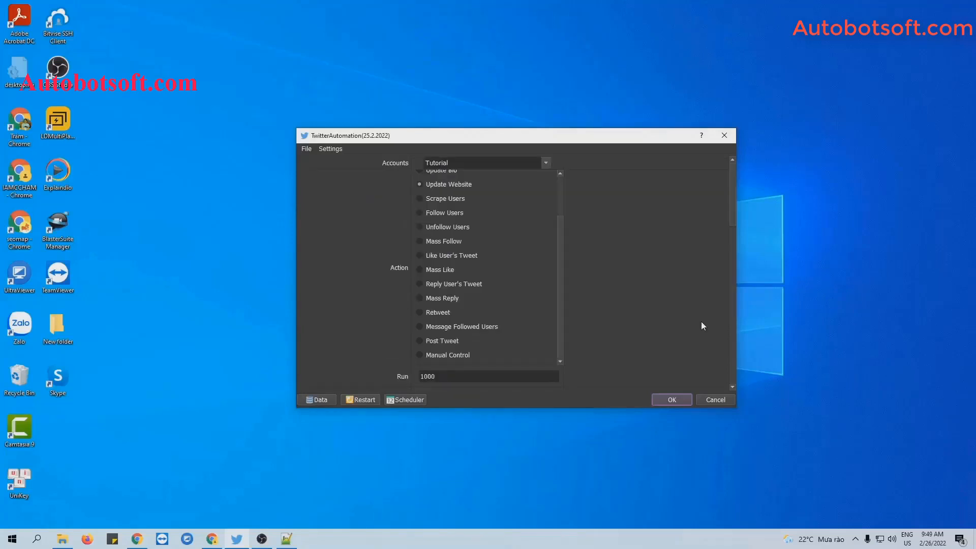
pyautogui.scroll(3, 560, 283)
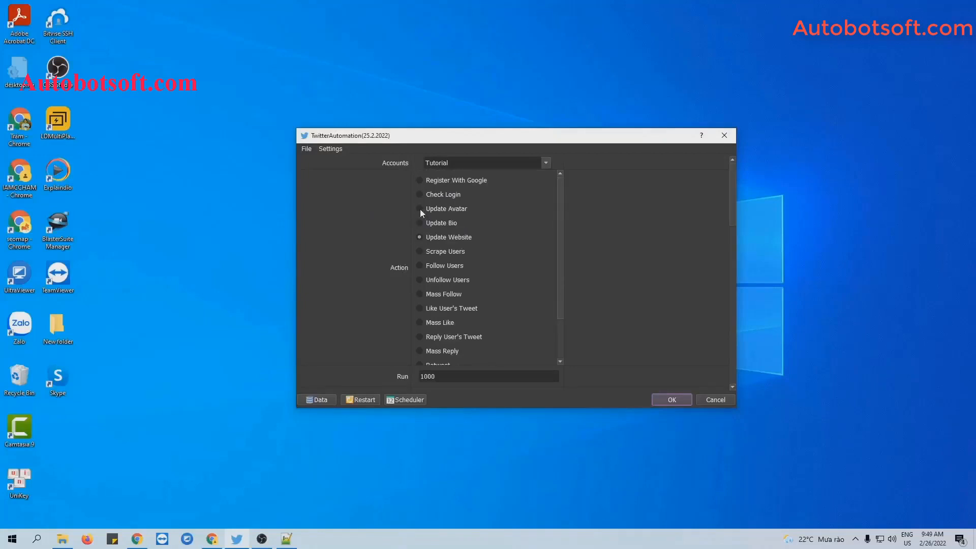
pyautogui.scroll(-12, 695, 261)
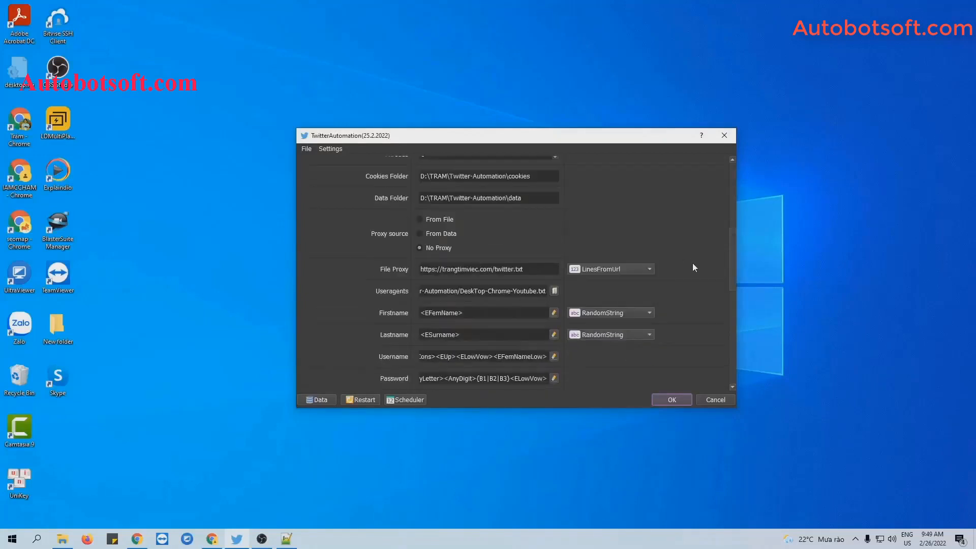
pyautogui.scroll(-6, 692, 264)
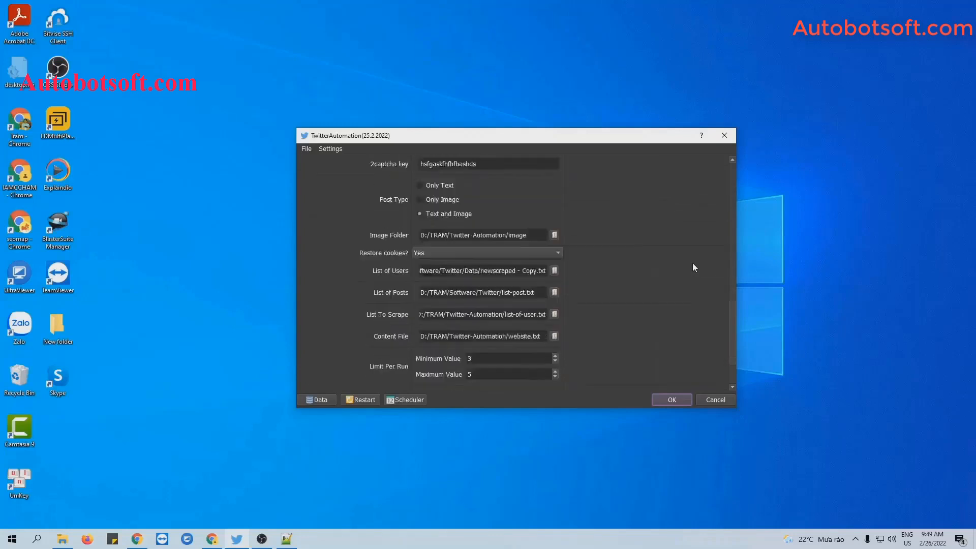
pyautogui.scroll(2, 692, 263)
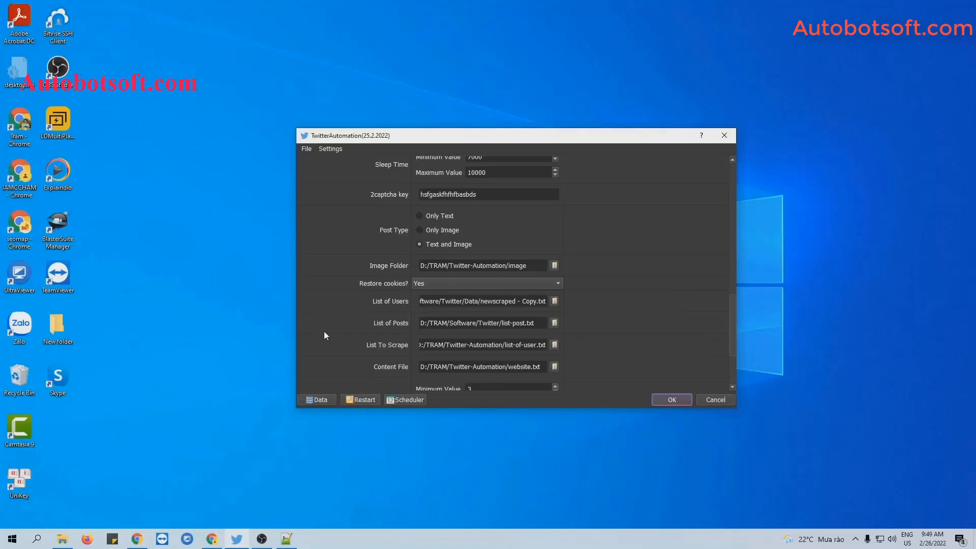
# Create an image folder in Twitter-Automation and paste the 14 jpg avatar pictures into it
pyautogui.click(62, 539)
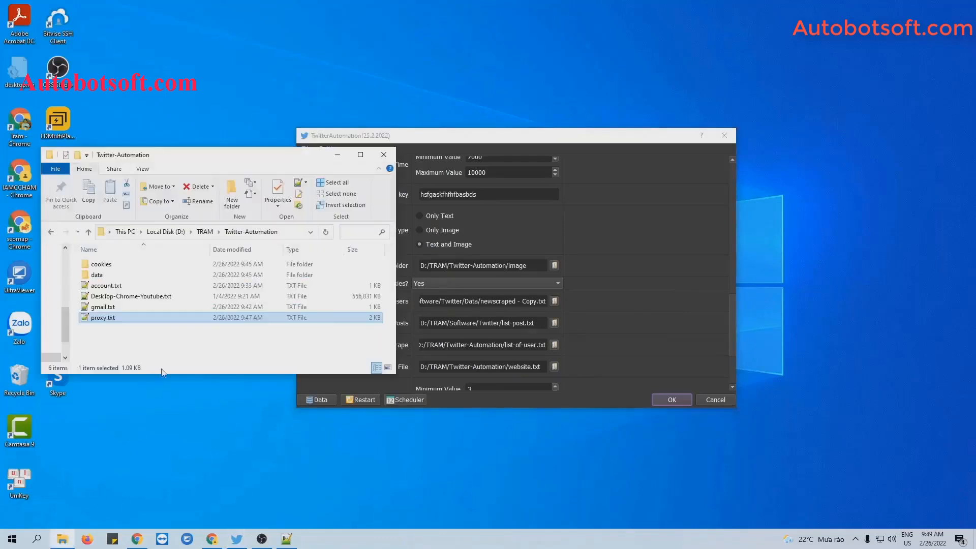
pyautogui.rightClick(164, 348)
pyautogui.moveTo(189, 481)
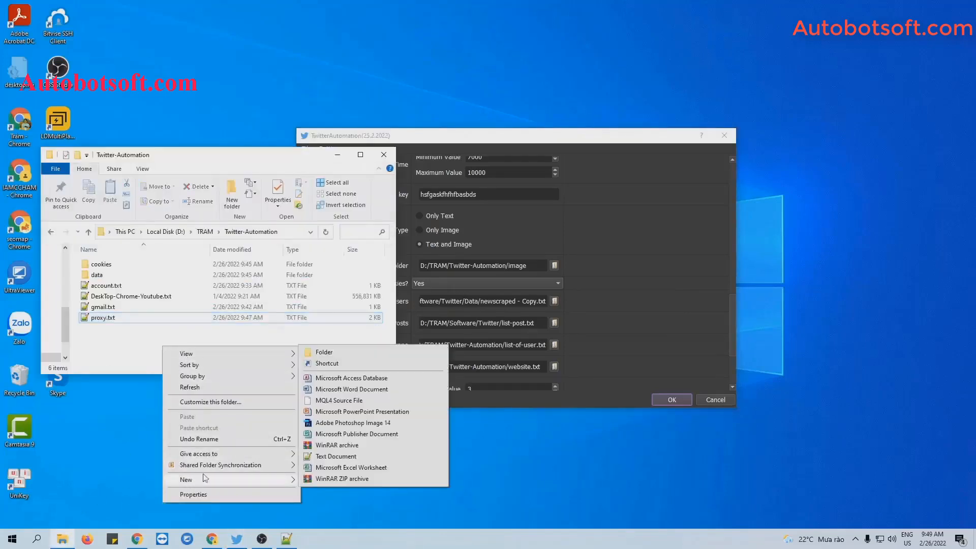
pyautogui.click(325, 352)
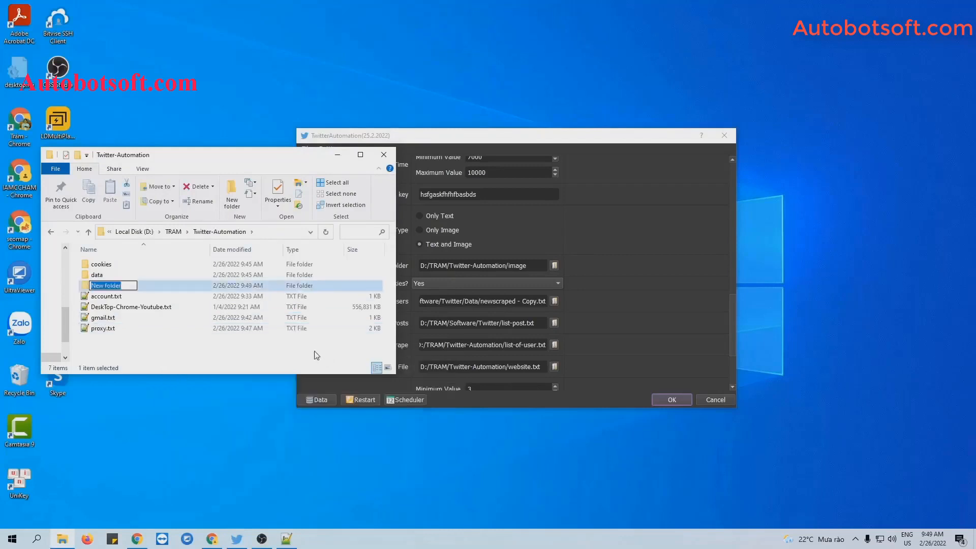
pyautogui.write('image')
pyautogui.press('Return')
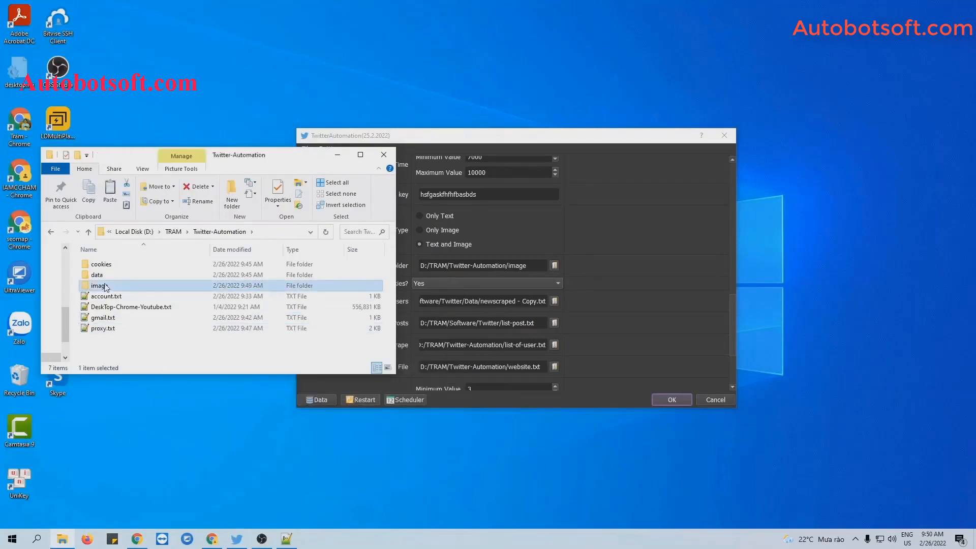
pyautogui.doubleClick(110, 286)
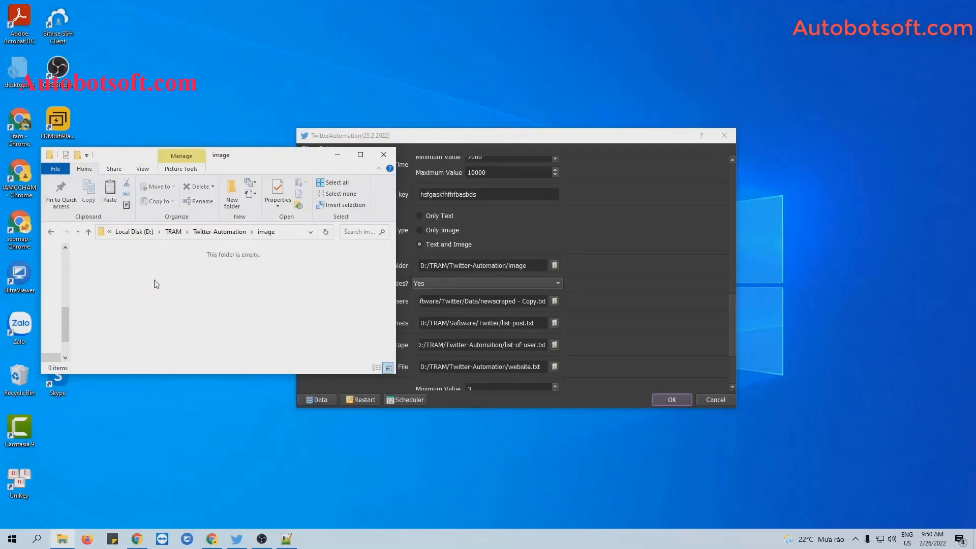
pyautogui.hotkey('ctrl', 'v')
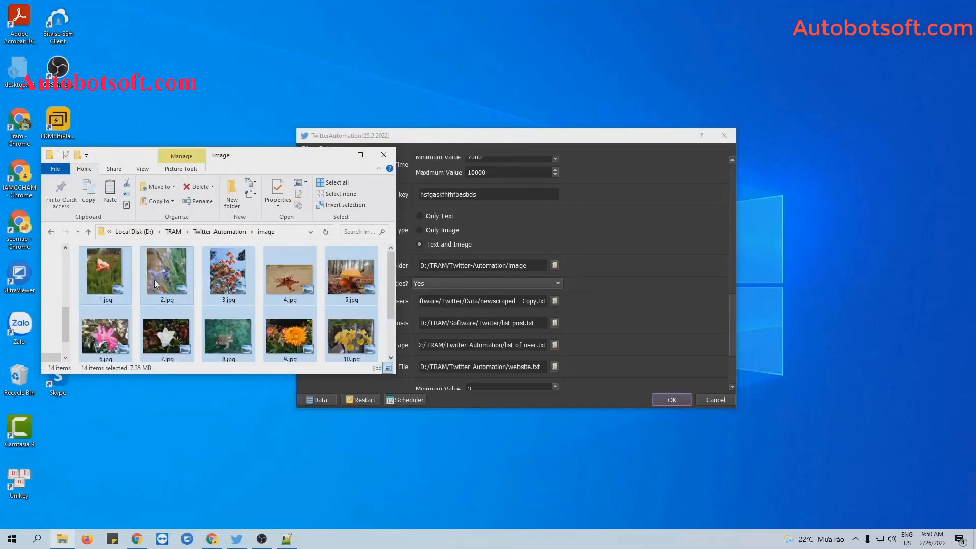
pyautogui.click(338, 156)
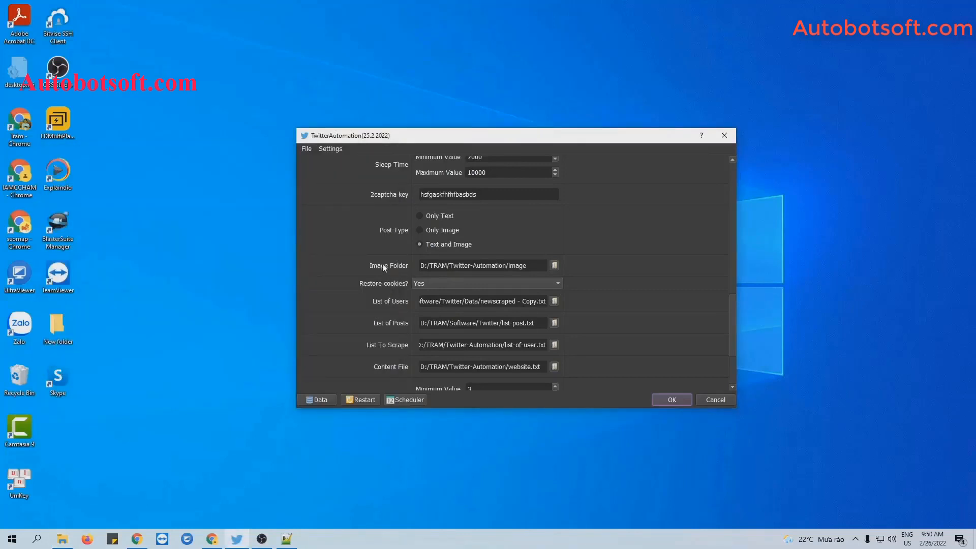
# Set the Image Folder to the new image folder and start the avatar update run
pyautogui.click(554, 265)
pyautogui.click(404, 243)
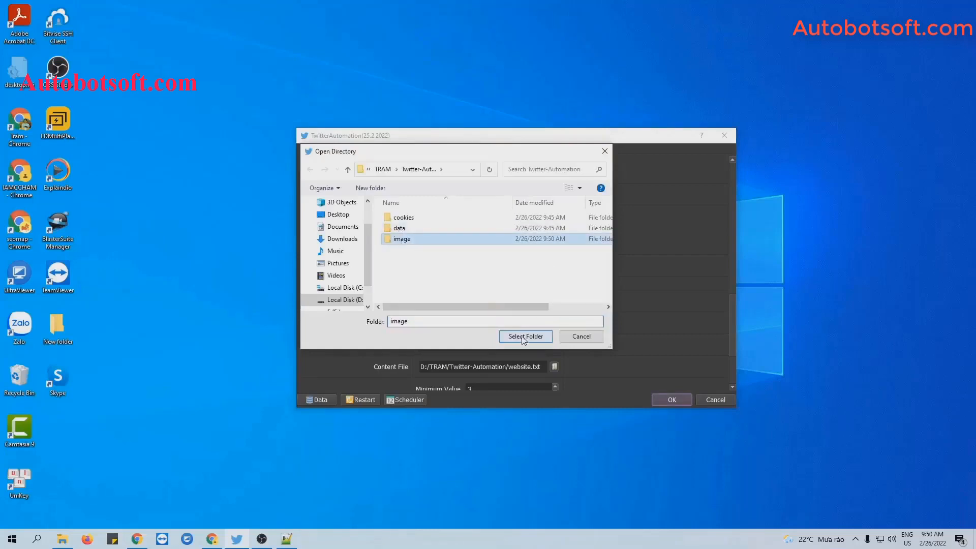
pyautogui.click(525, 337)
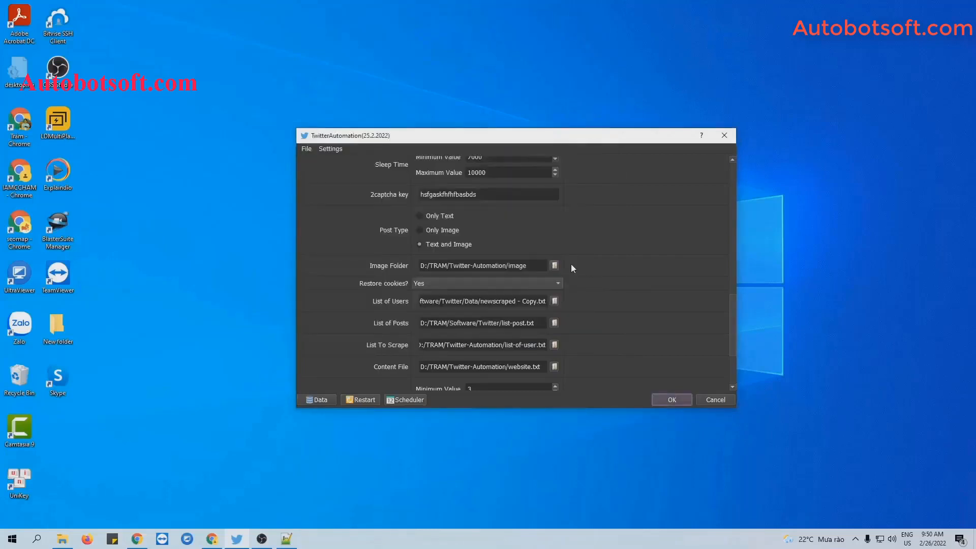
pyautogui.click(667, 400)
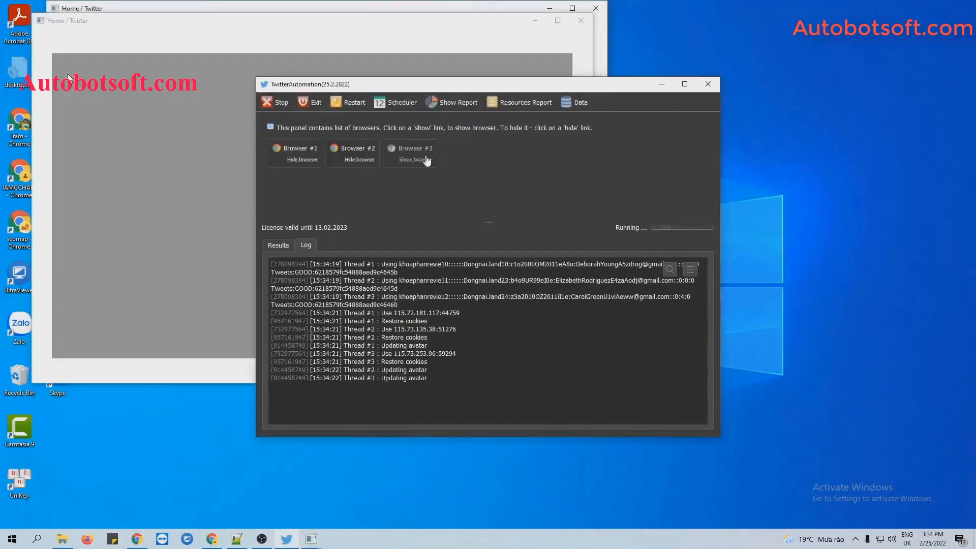
# Tile the Twitter browser windows side by side and widen the two right-hand windows
pyautogui.click(426, 160)
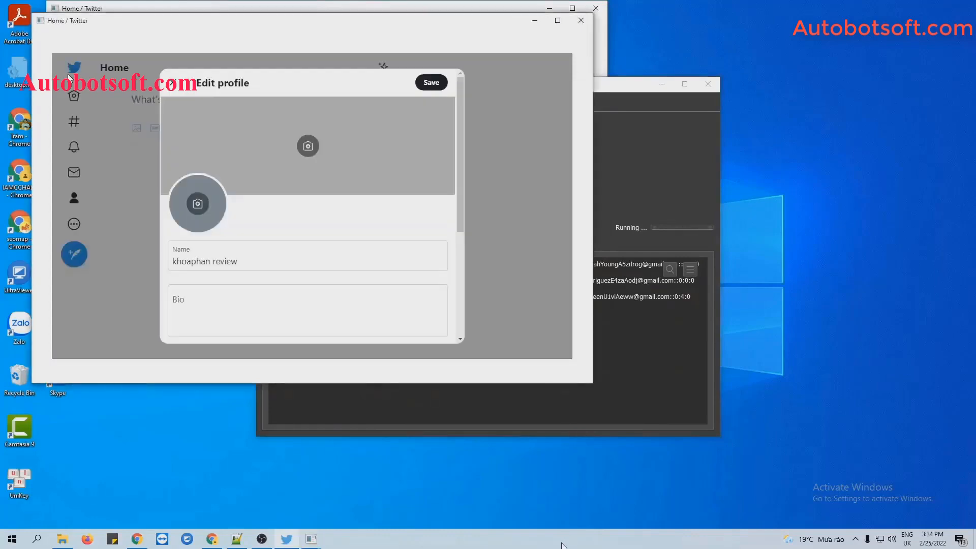
pyautogui.rightClick(564, 539)
pyautogui.click(623, 436)
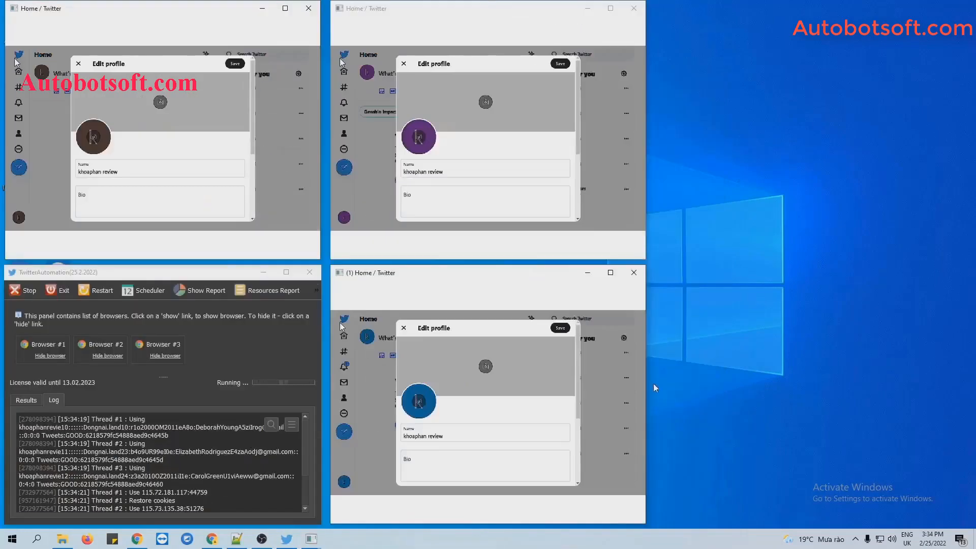
pyautogui.moveTo(883, 398); pyautogui.dragTo(930, 398)
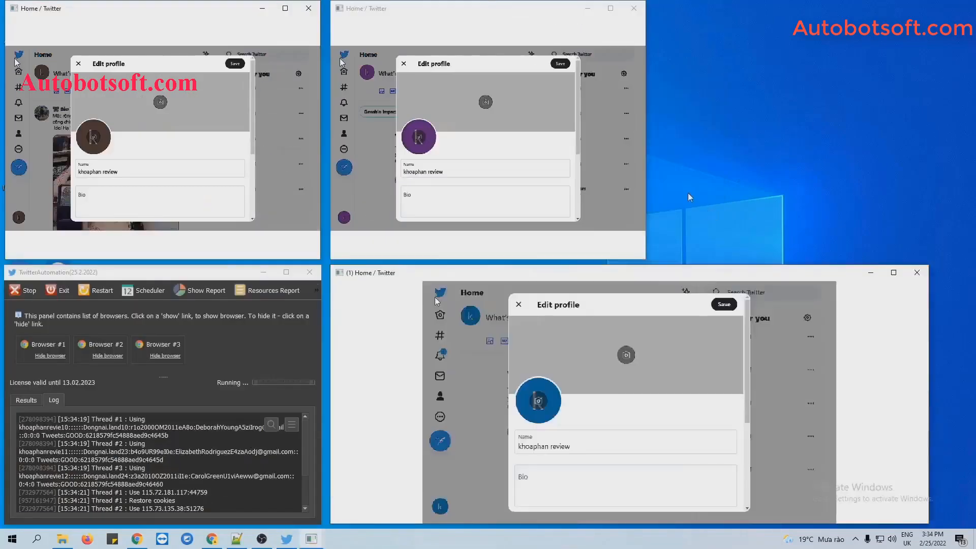
pyautogui.moveTo(647, 180); pyautogui.dragTo(926, 180)
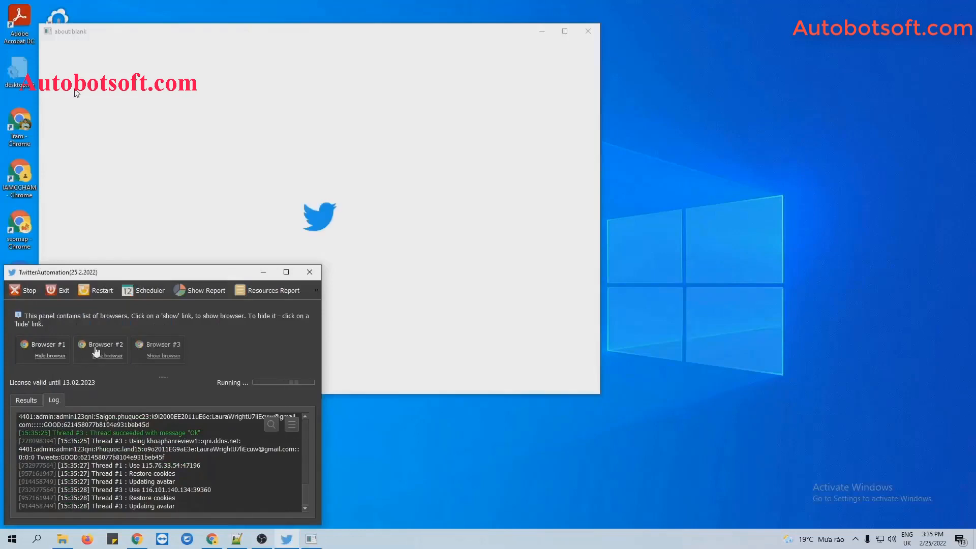
# Re-tile the new account windows side by side and widen two of them to watch avatars update
pyautogui.rightClick(536, 540)
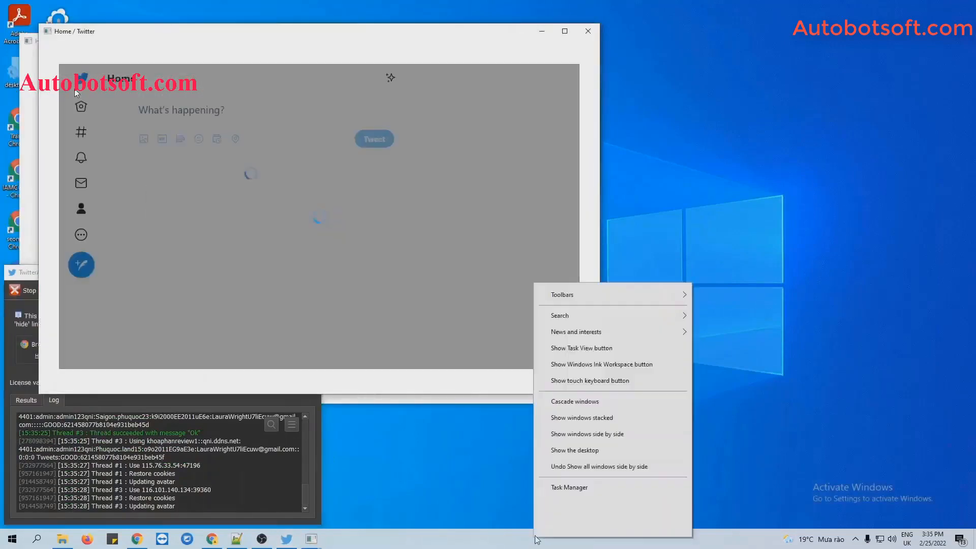
pyautogui.click(621, 433)
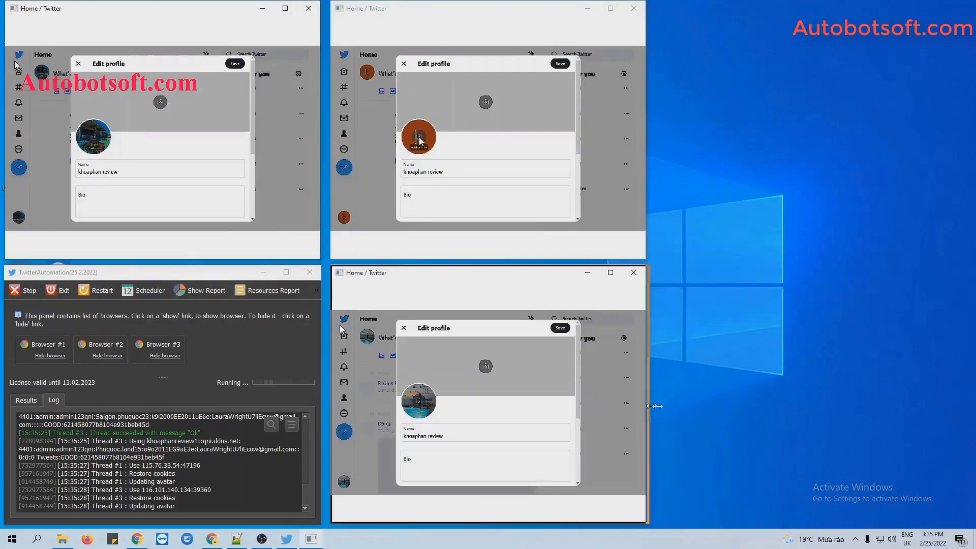
pyautogui.moveTo(654, 405); pyautogui.dragTo(949, 405)
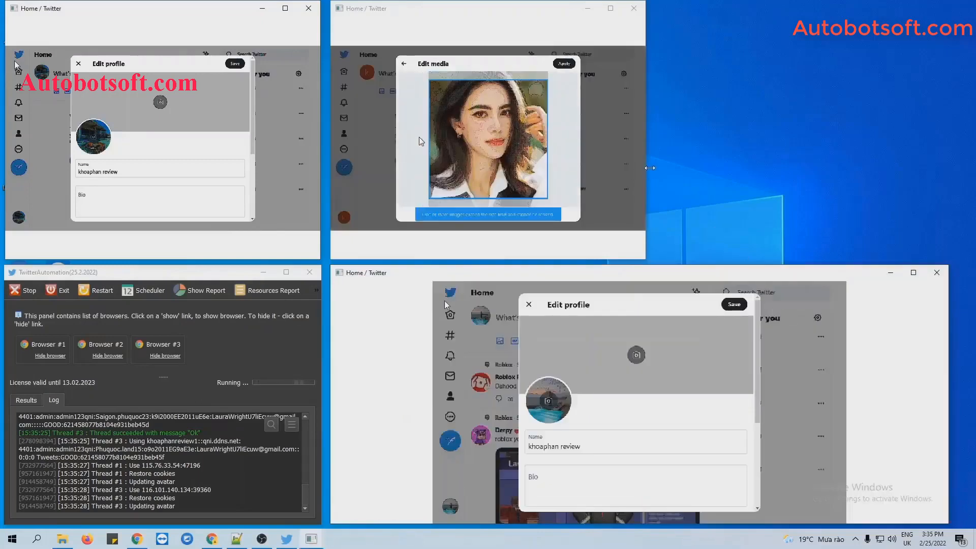
pyautogui.moveTo(649, 168); pyautogui.dragTo(943, 173)
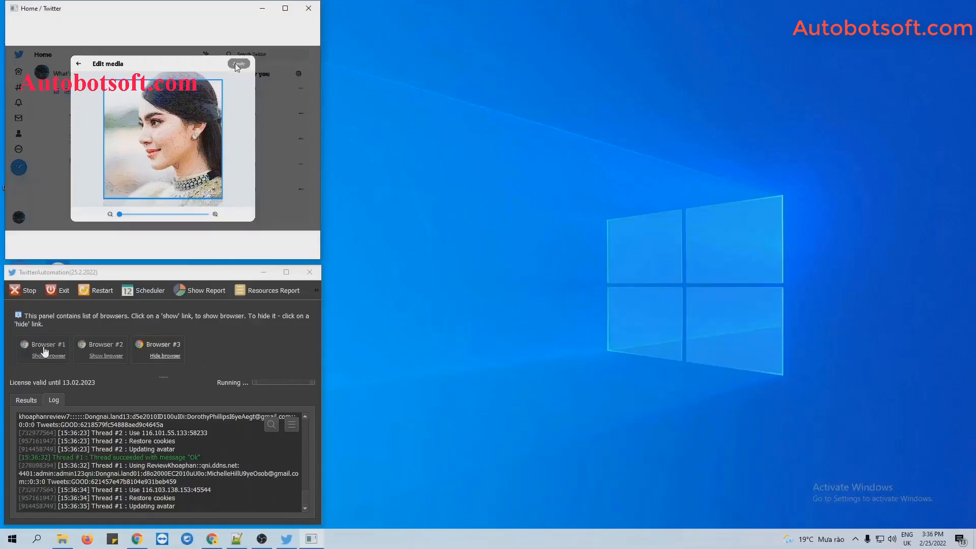
# Show Browser #1's window, tile all windows side by side, widen two, and deselect the log text
pyautogui.click(44, 350)
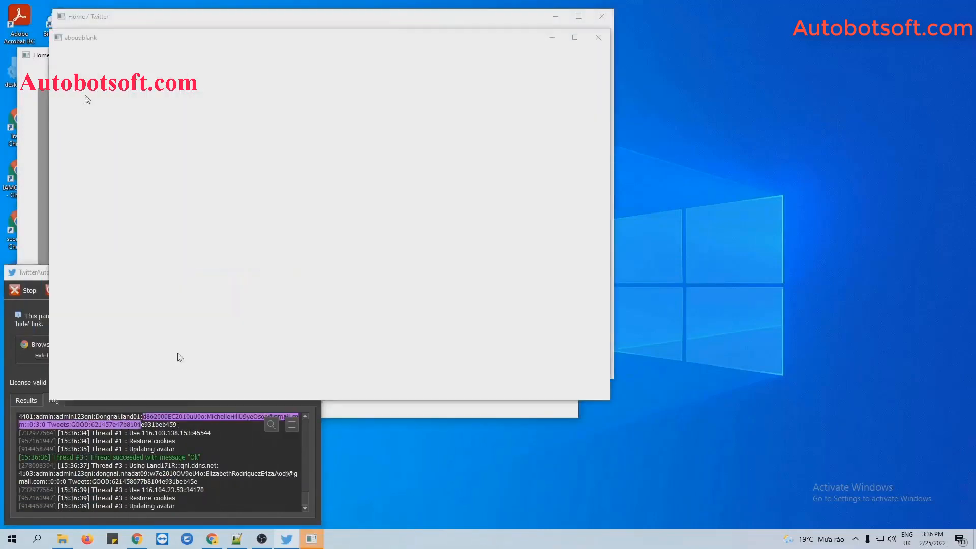
pyautogui.rightClick(498, 538)
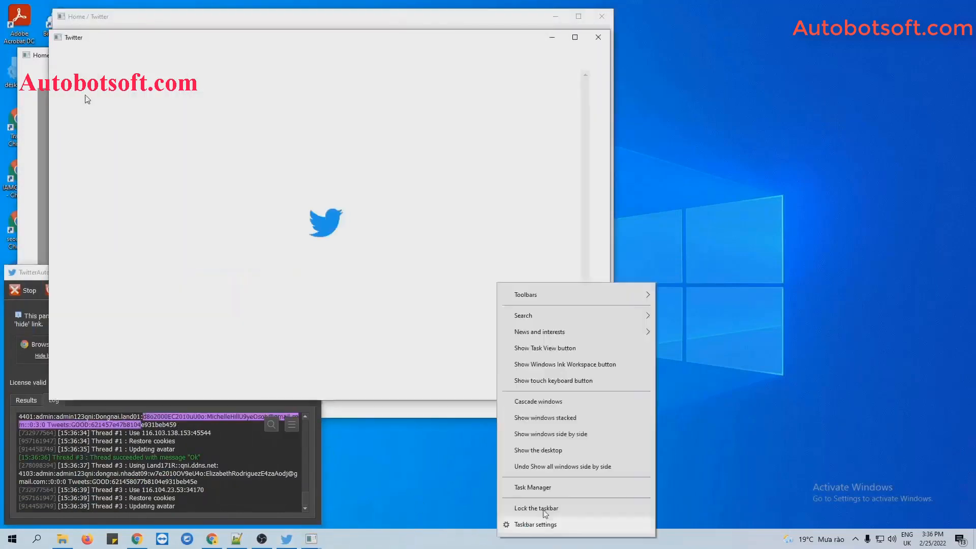
pyautogui.click(575, 435)
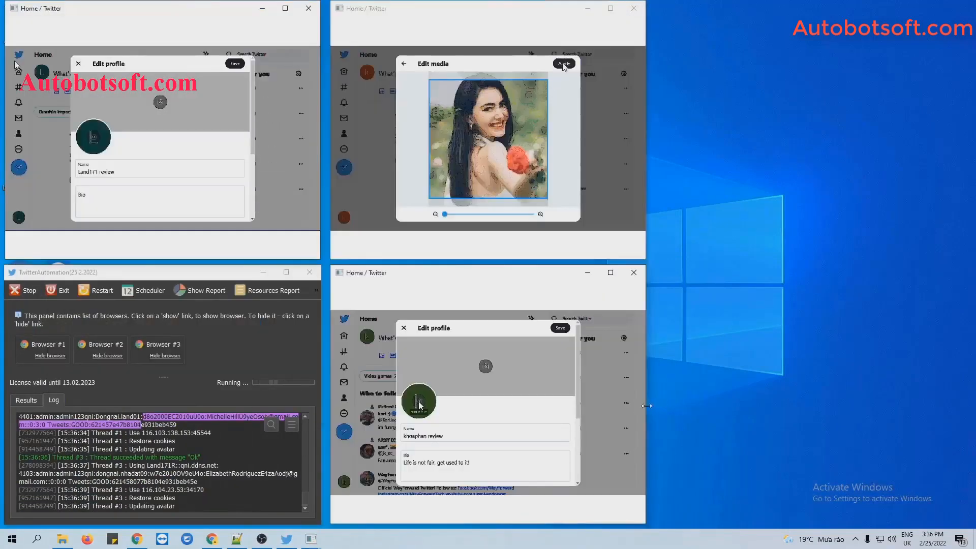
pyautogui.moveTo(646, 409); pyautogui.dragTo(941, 409)
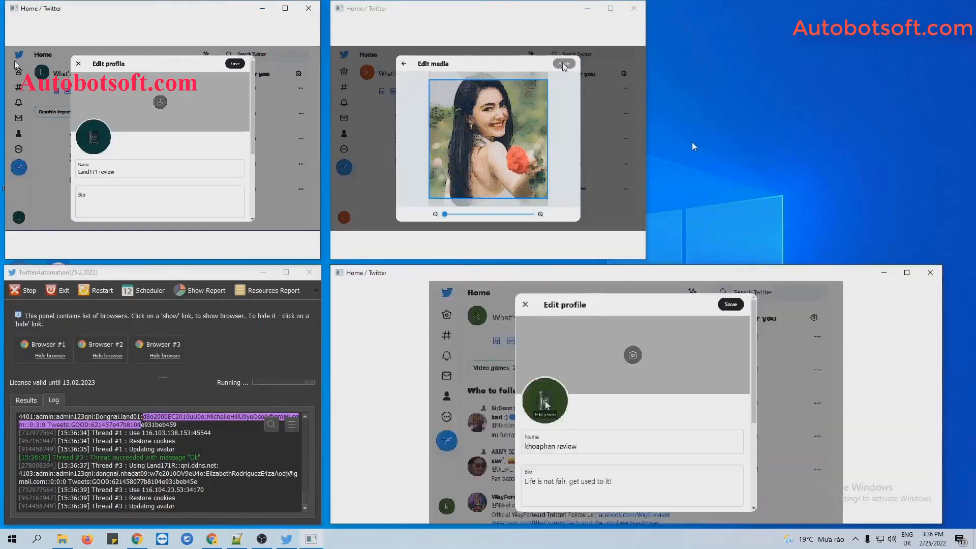
pyautogui.moveTo(648, 138); pyautogui.dragTo(926, 138)
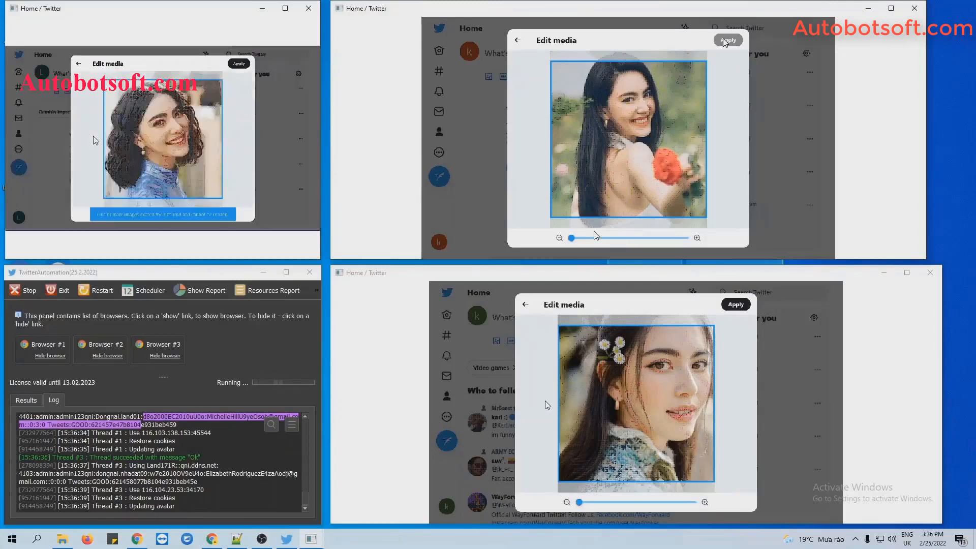
pyautogui.click(240, 446)
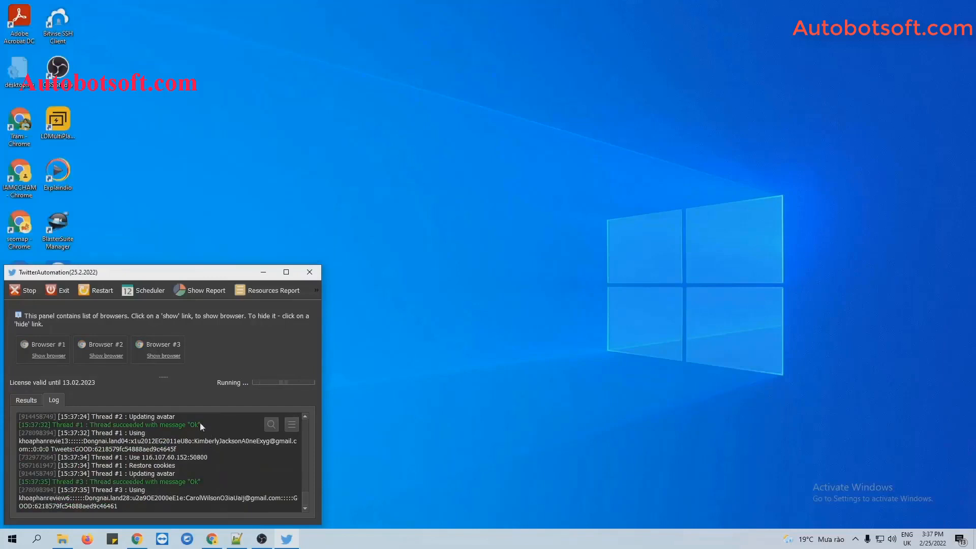
# Stop the avatar run, confirm it, and close the Script Report
pyautogui.click(23, 290)
pyautogui.click(147, 422)
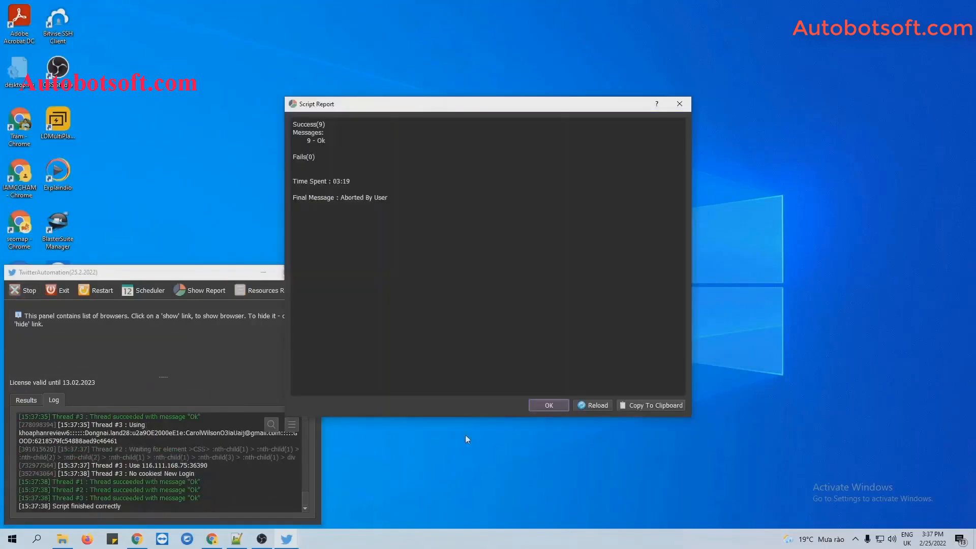
pyautogui.click(559, 404)
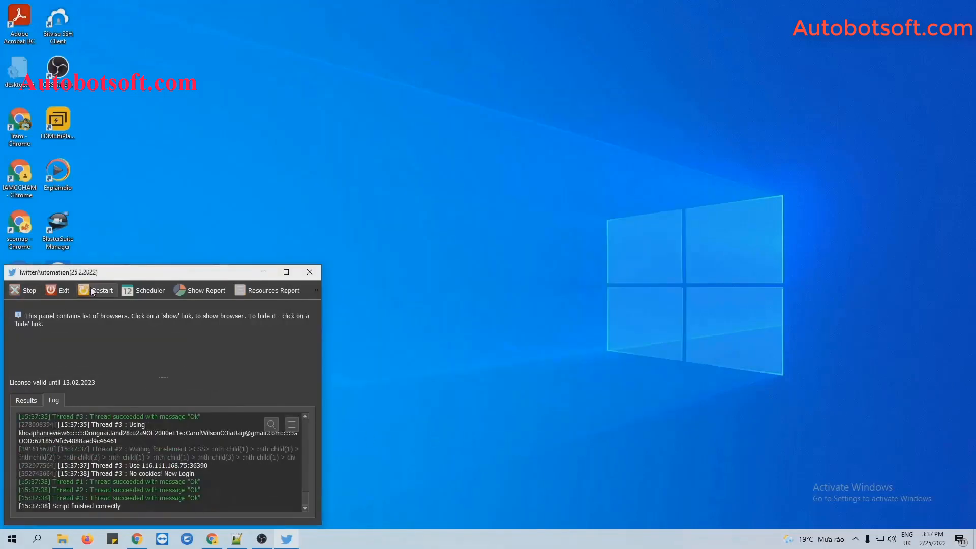
# Restart and choose Update Bio as the action for the new run
pyautogui.click(58, 290)
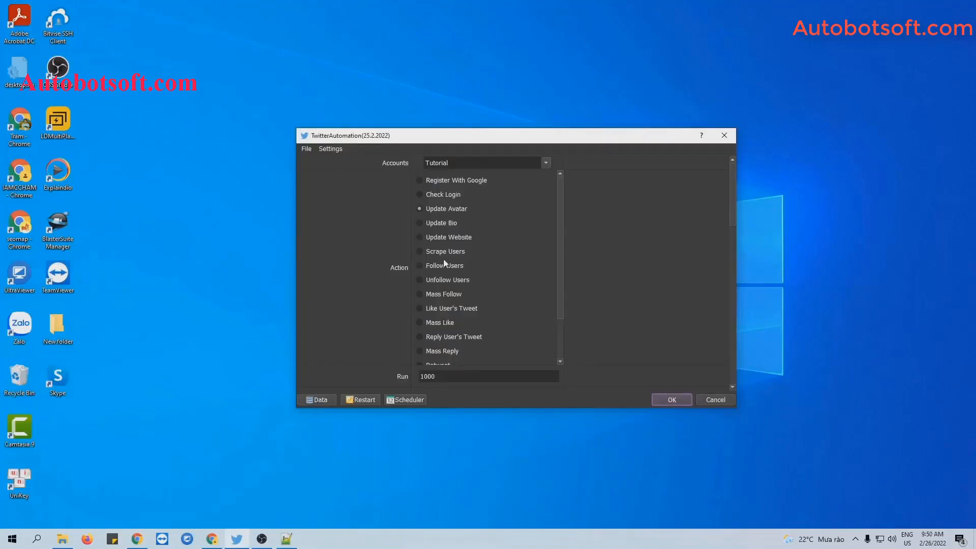
pyautogui.click(418, 223)
pyautogui.moveTo(733, 205); pyautogui.dragTo(732, 337)
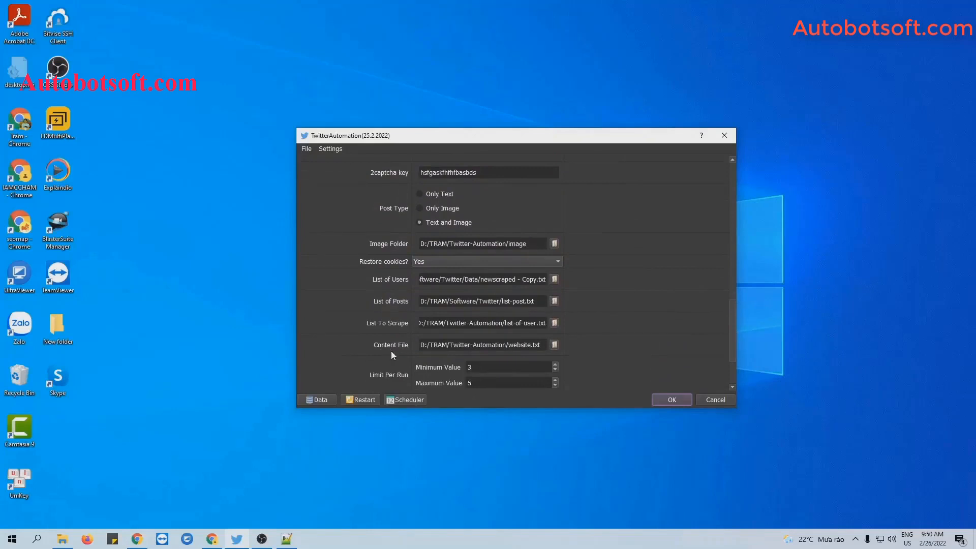
# Create a new text document named bio.txt in the Twitter-Automation folder
pyautogui.click(62, 539)
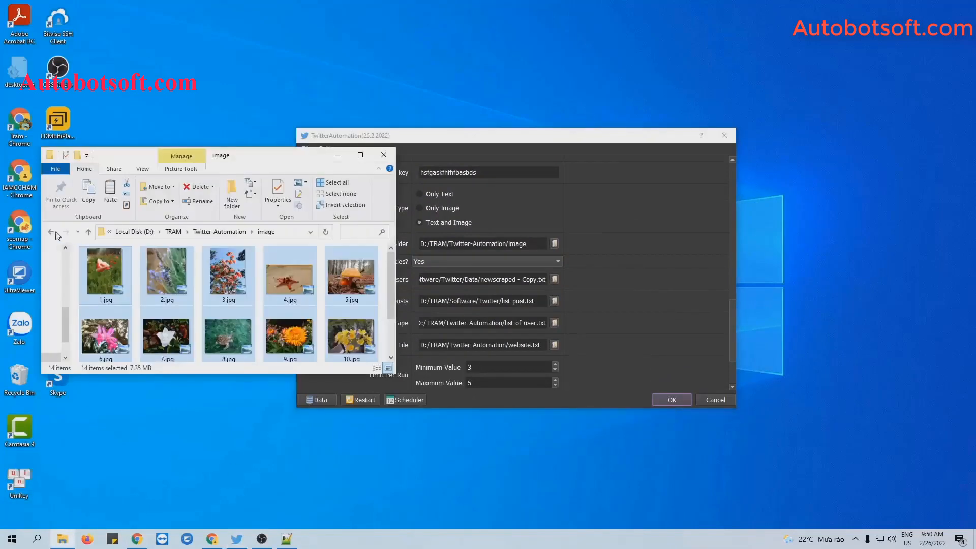
pyautogui.click(49, 231)
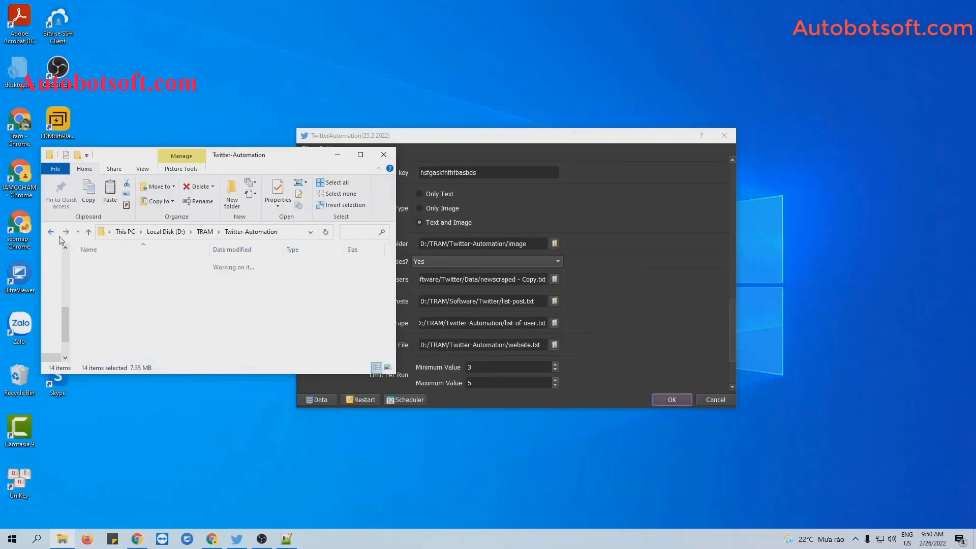
pyautogui.rightClick(155, 337)
pyautogui.moveTo(183, 474)
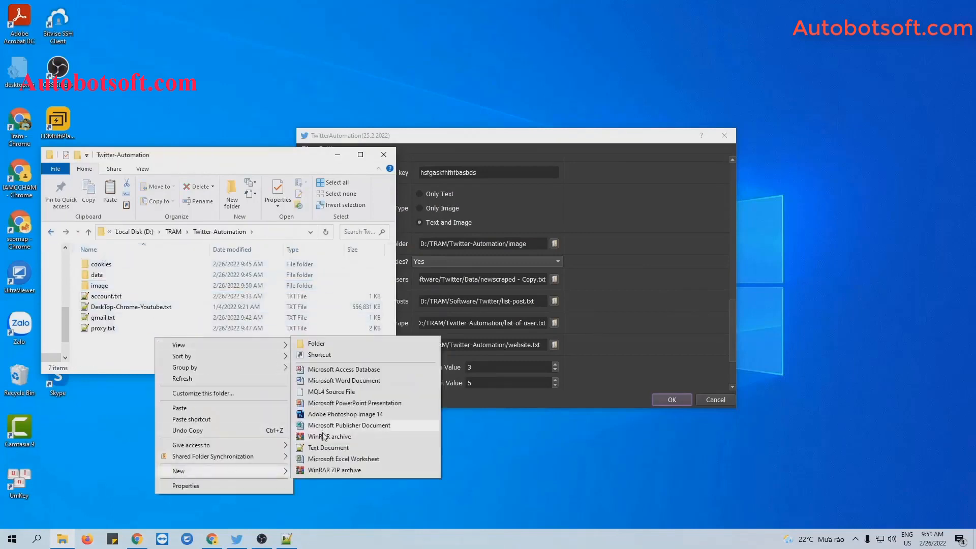
pyautogui.click(325, 450)
pyautogui.write('bio.txt')
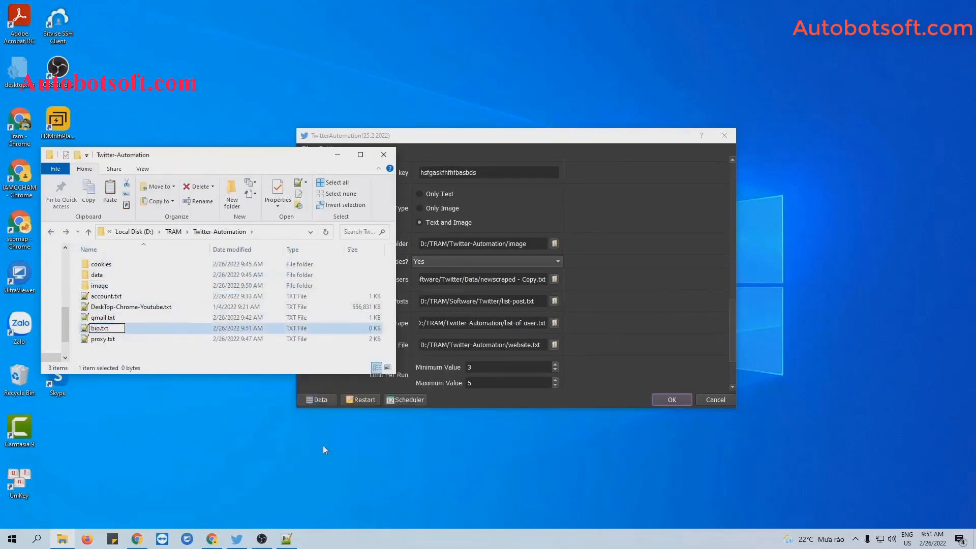
pyautogui.press('Return')
# Paste 14 lines of quotes into bio.txt in Notepad++, save, and minimize Notepad++ and Explorer
pyautogui.doubleClick(101, 307)
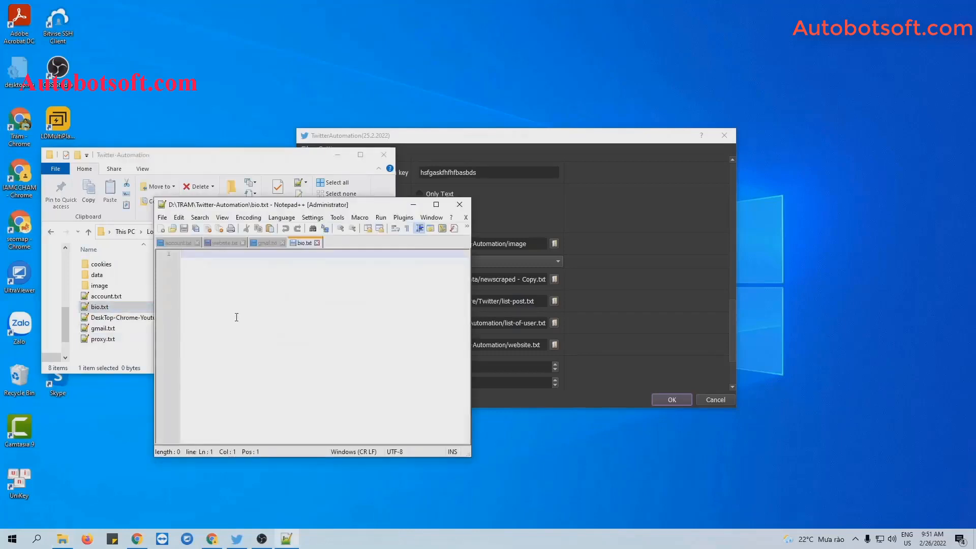
pyautogui.hotkey('ctrl', 'v')
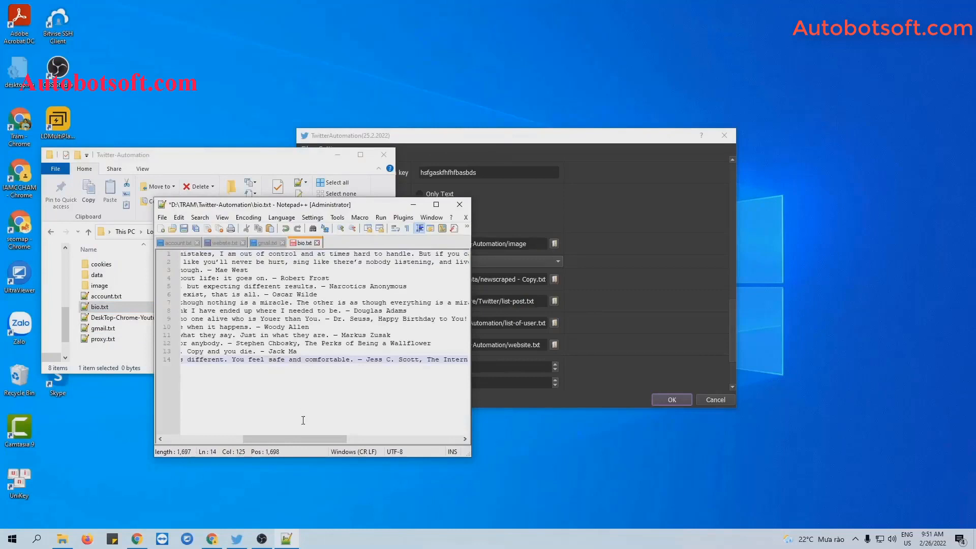
pyautogui.moveTo(295, 438); pyautogui.dragTo(217, 439)
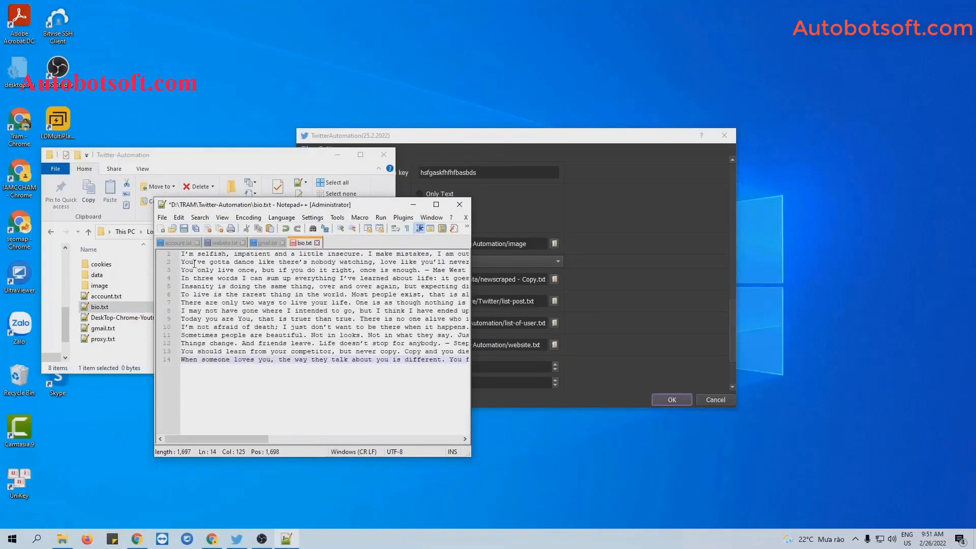
pyautogui.click(191, 360)
pyautogui.click(184, 228)
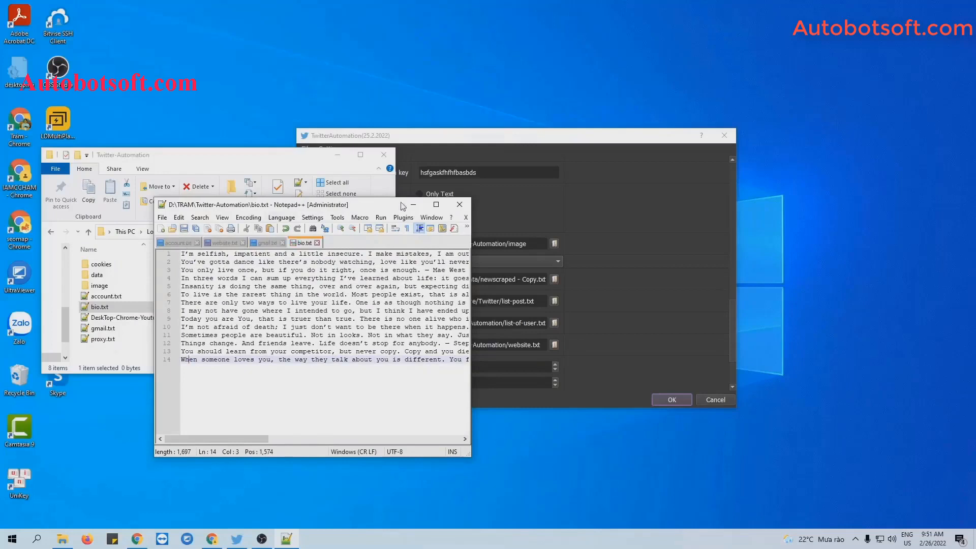
pyautogui.click(413, 205)
pyautogui.click(337, 154)
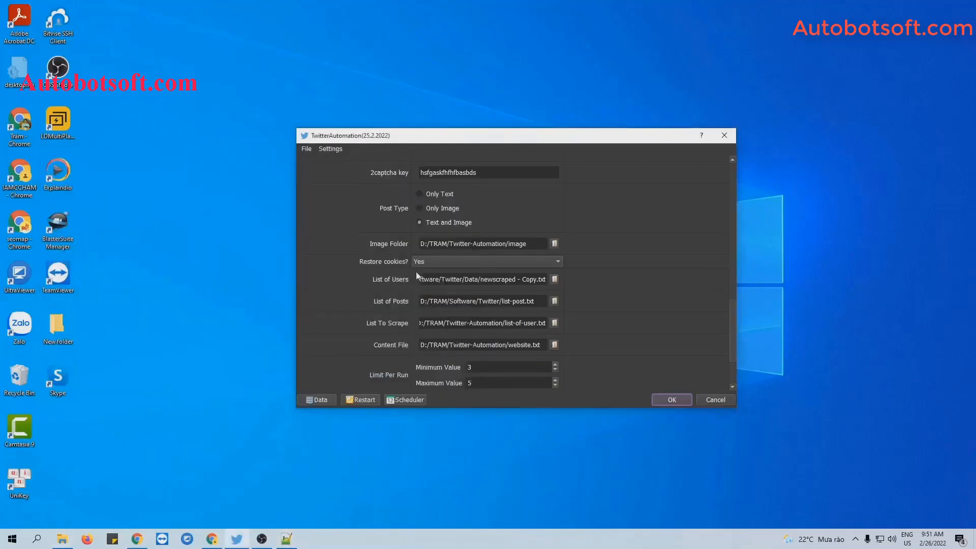
# Set the Content File to bio.txt and start the Update Bio run
pyautogui.click(555, 345)
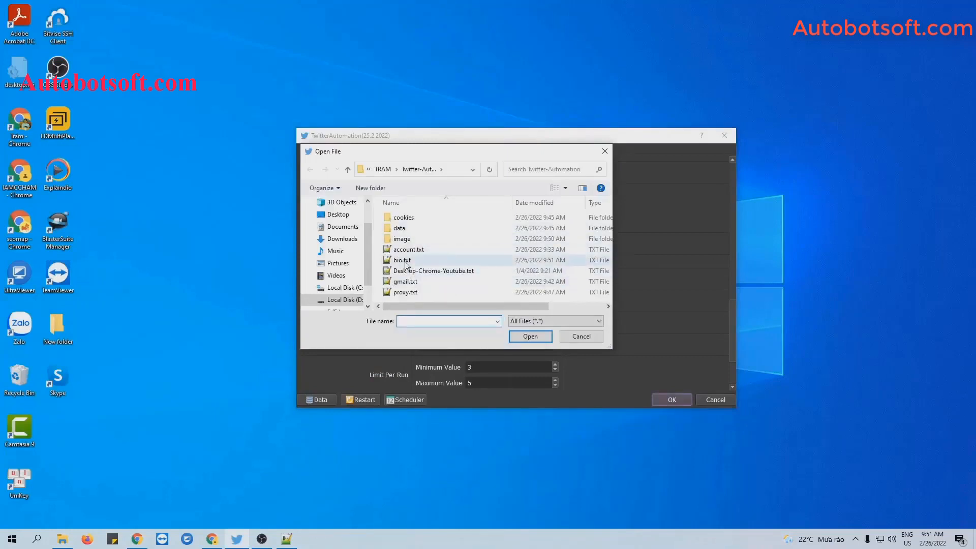
pyautogui.click(405, 260)
pyautogui.click(530, 336)
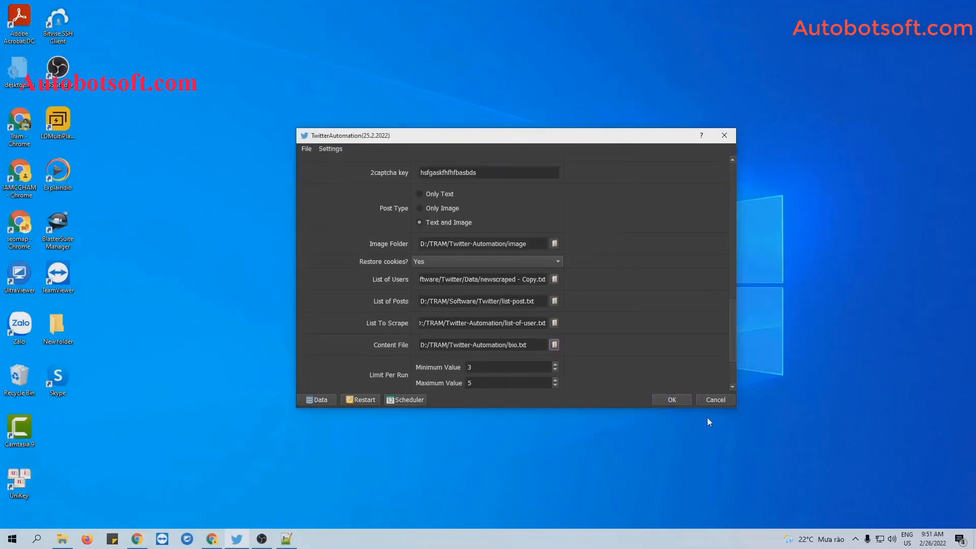
pyautogui.click(671, 400)
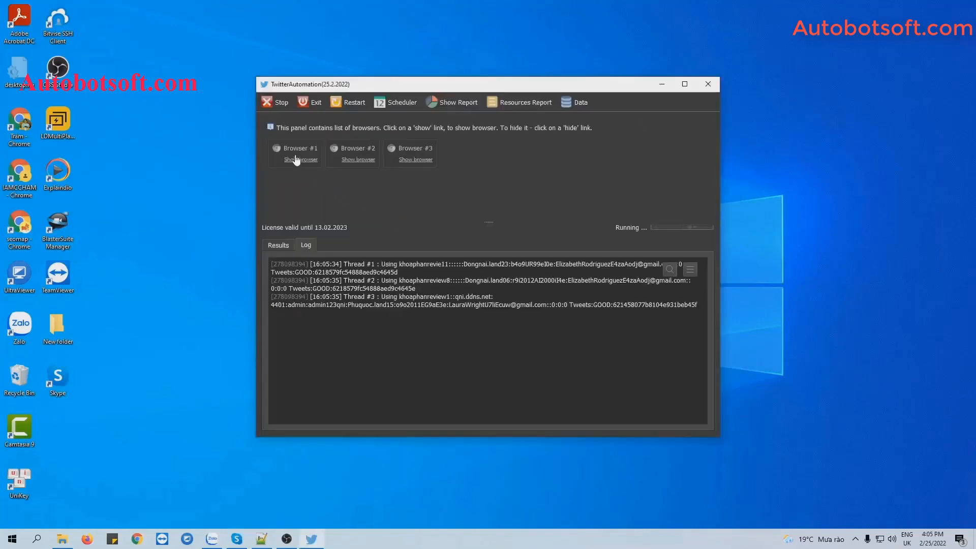
# Reveal Browser #1's window and tile all three Twitter windows side by side
pyautogui.click(297, 159)
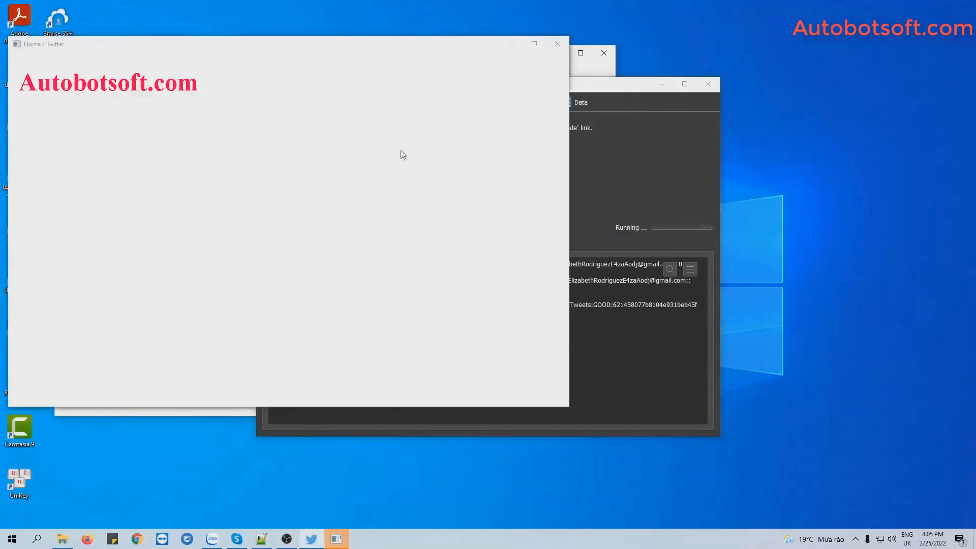
pyautogui.rightClick(571, 538)
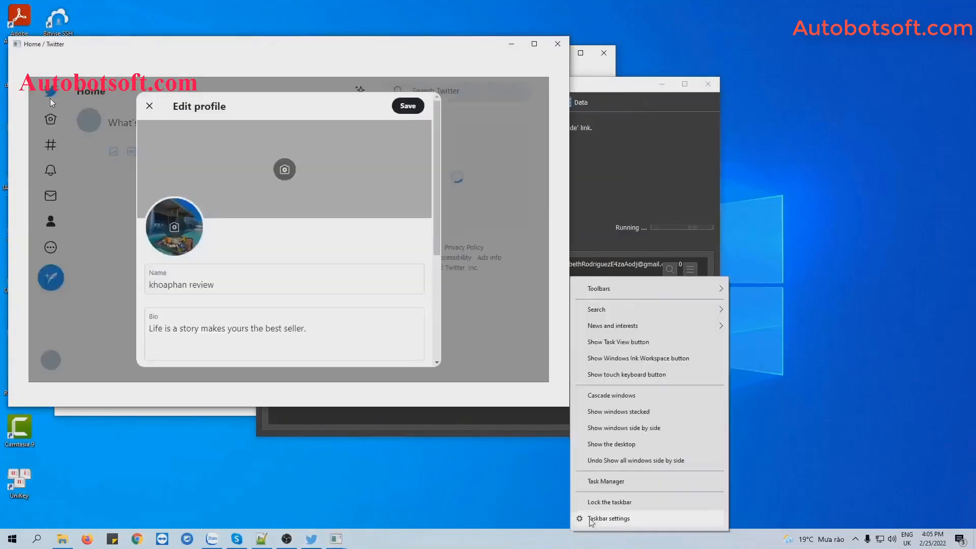
pyautogui.click(635, 429)
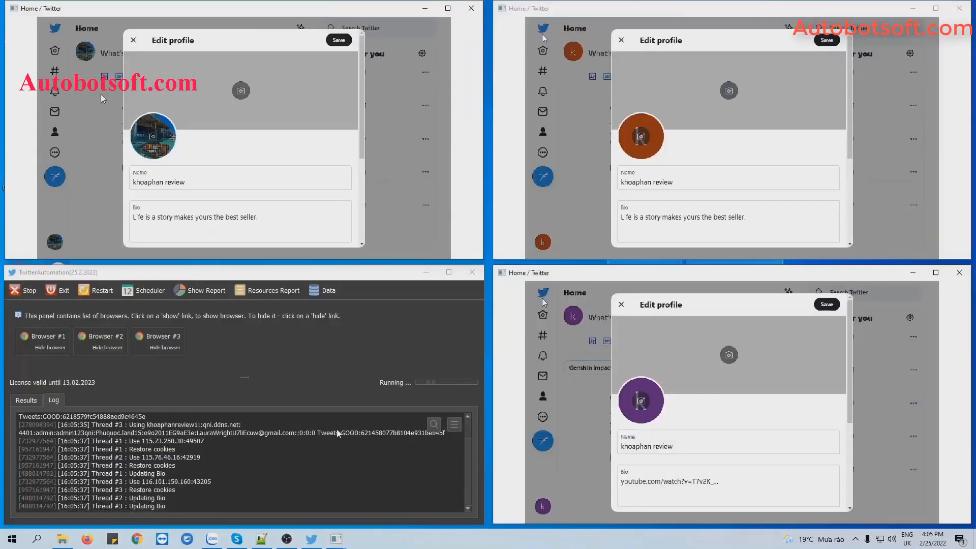
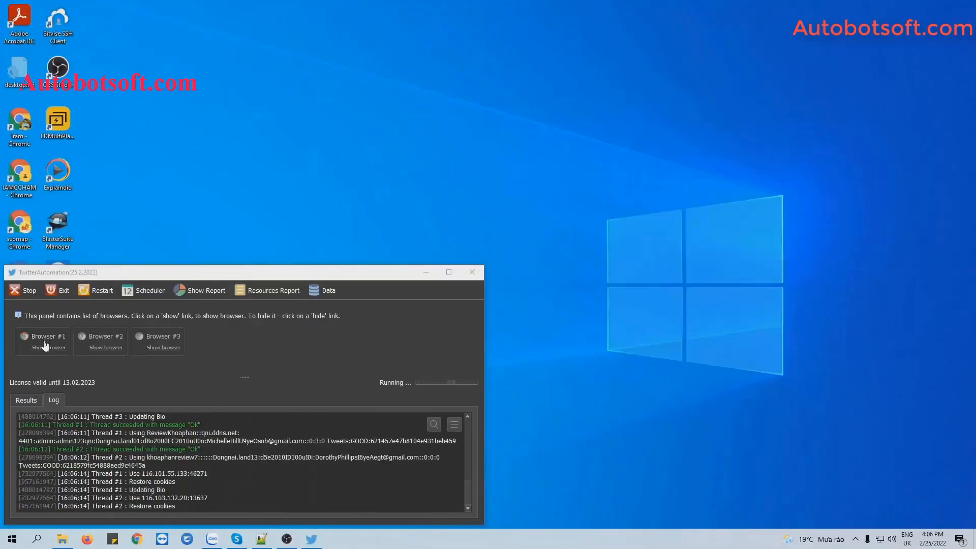
# Show Browser #1 and tile the Twitter windows beside the log, re-tiling as accounts finish
pyautogui.click(46, 347)
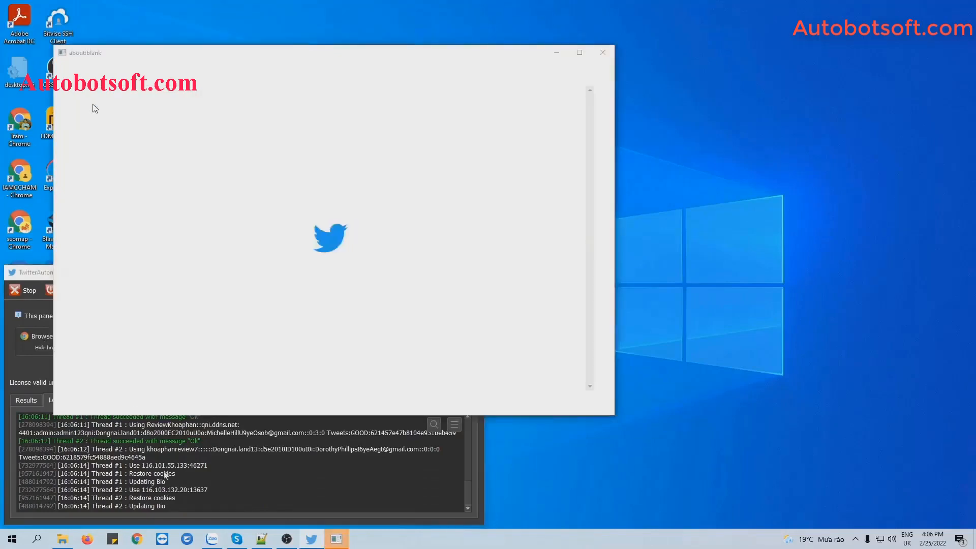
pyautogui.moveTo(165, 478); pyautogui.dragTo(170, 489)
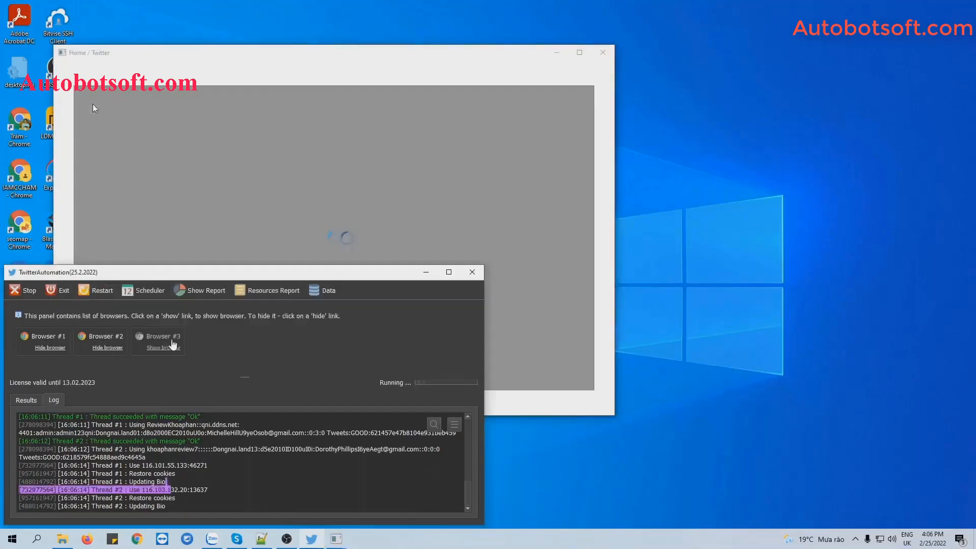
pyautogui.rightClick(457, 538)
pyautogui.click(529, 445)
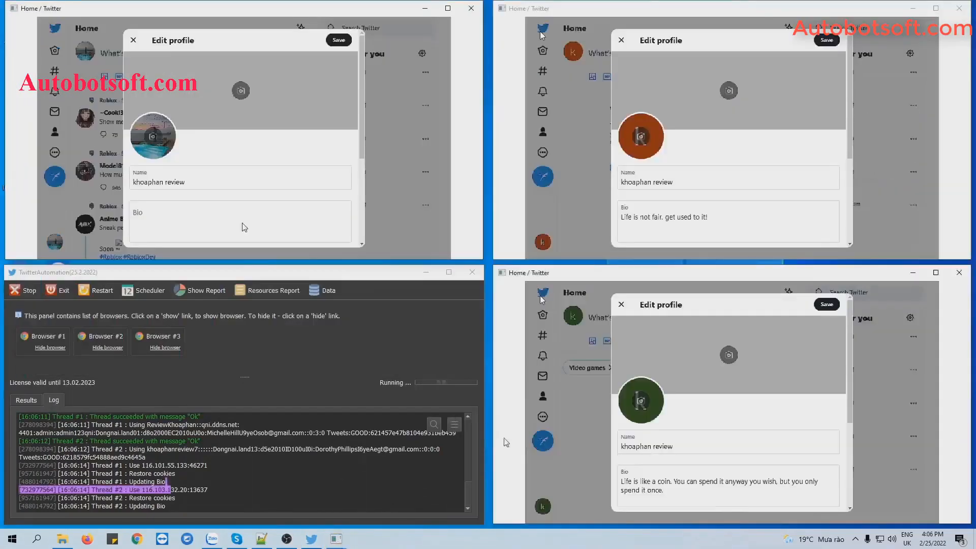
pyautogui.click(267, 471)
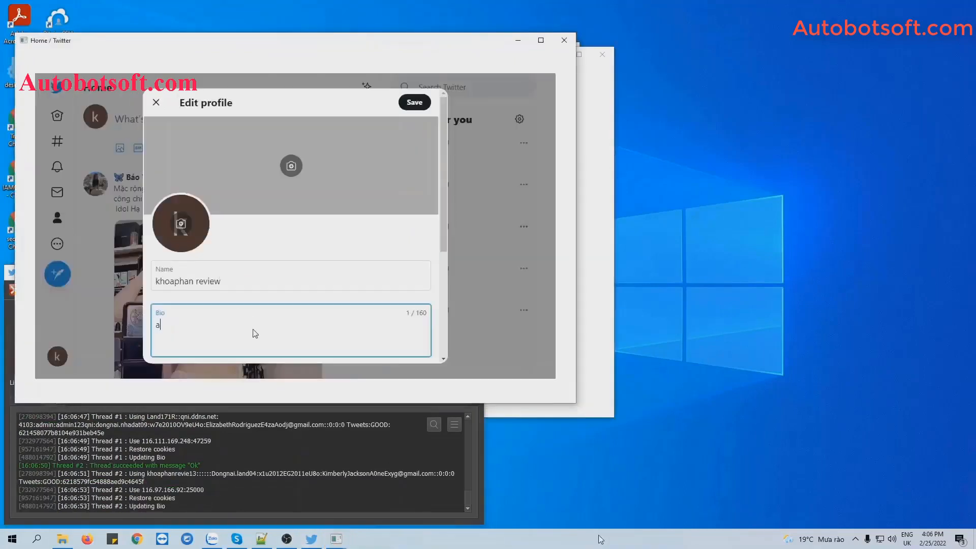
pyautogui.rightClick(599, 540)
pyautogui.click(650, 437)
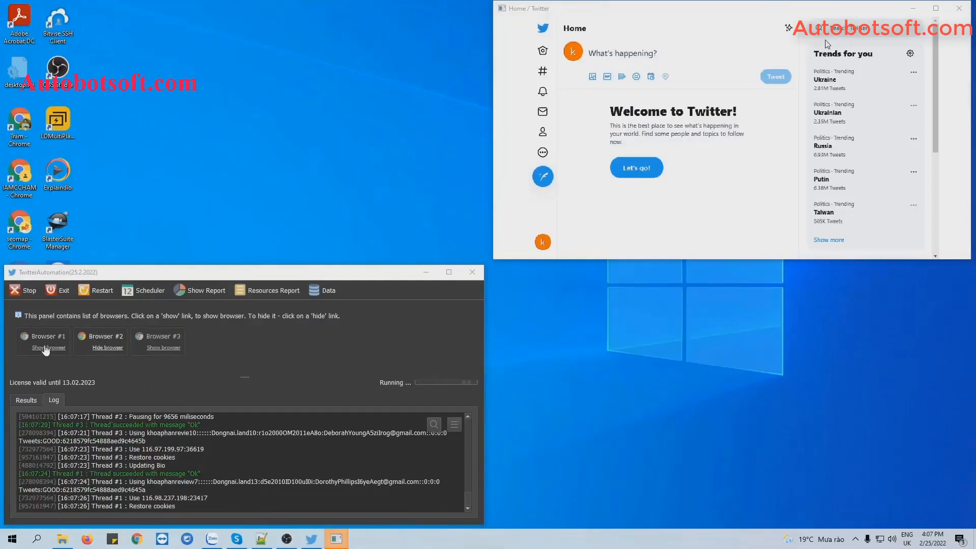
# Show Browser #1's window and tile all open windows into a grid beside the log
pyautogui.click(46, 347)
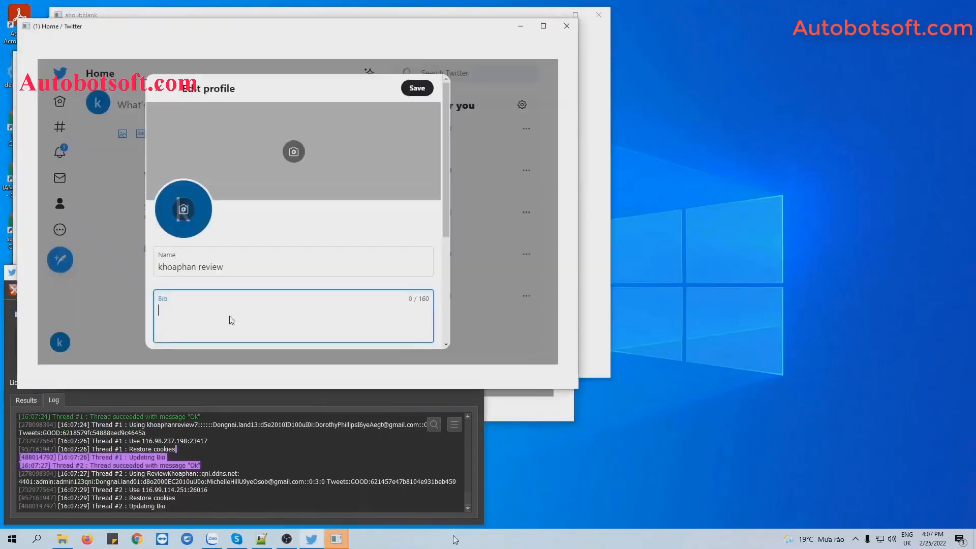
pyautogui.rightClick(455, 538)
pyautogui.click(501, 431)
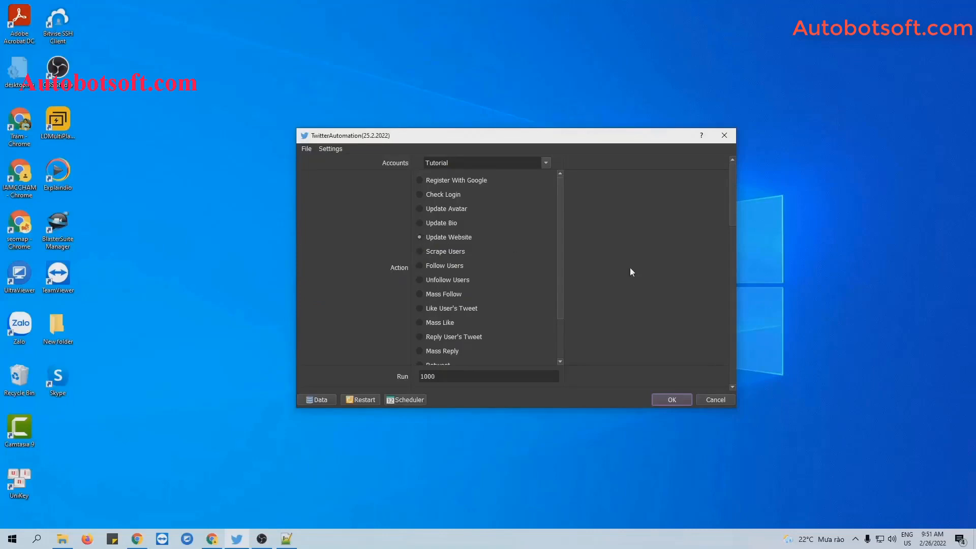
# Scroll the settings down to the Content File showing bio.txt and bring up the Twitter-Automation folder
pyautogui.scroll(-10, 674, 276)
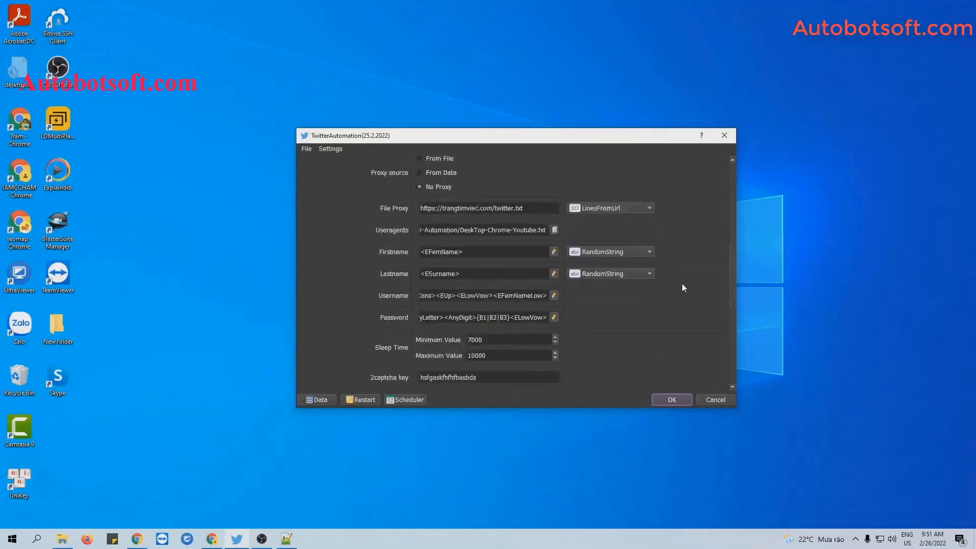
pyautogui.scroll(-8, 681, 288)
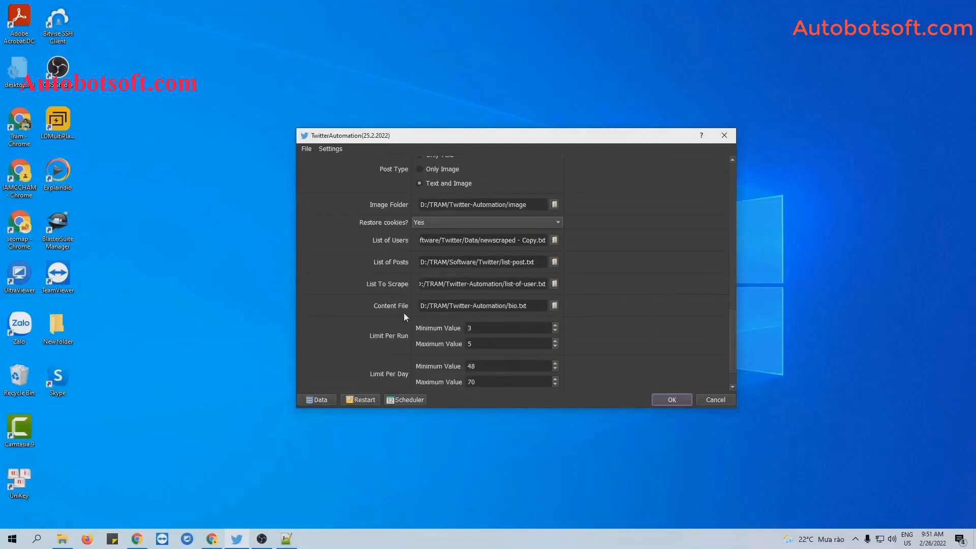
pyautogui.click(62, 538)
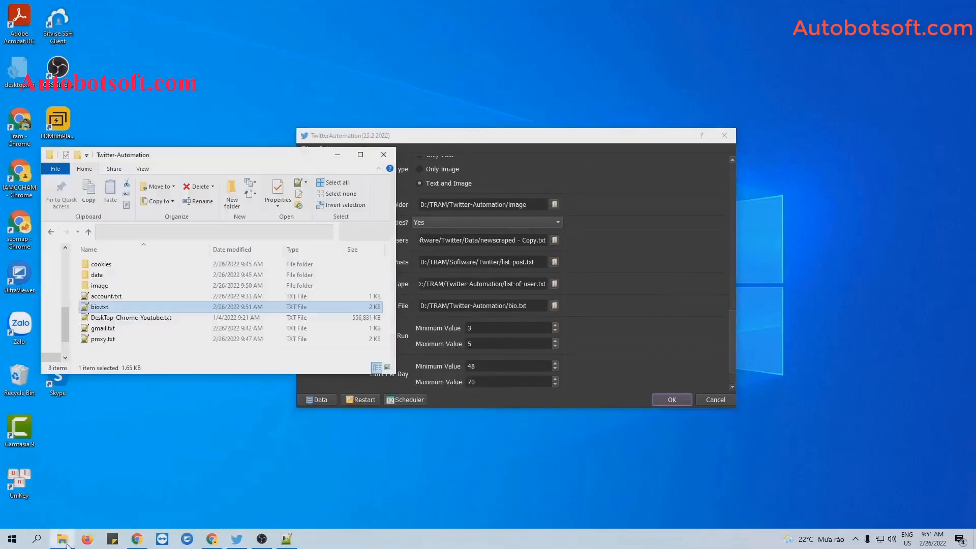
# Create a new text document named website.txt in the Twitter-Automation folder
pyautogui.rightClick(176, 353)
pyautogui.moveTo(207, 486)
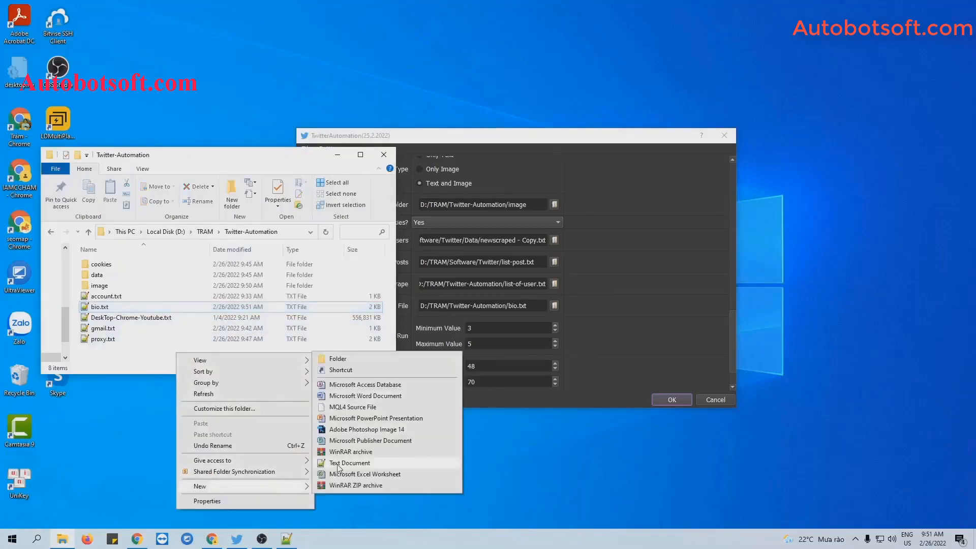
pyautogui.click(337, 463)
pyautogui.write('uebsite')
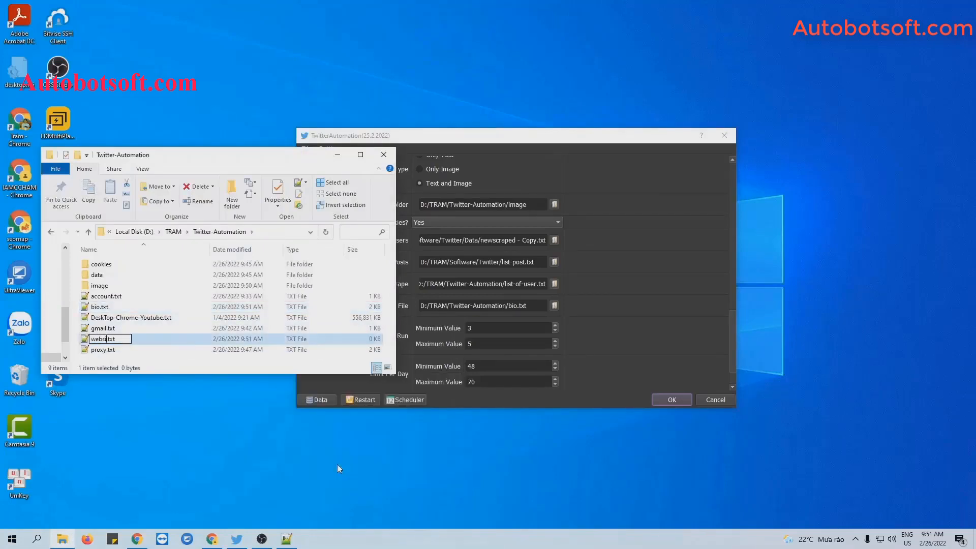
pyautogui.press('Return')
pyautogui.press('Return')
# Paste the ten YouTube video links into website.txt, save it, and minimize the editor and folder
pyautogui.write('https://www.youtube.com/watch?v=T7v2K_VCt5c https://www.youtube.com/watch?v=KMiictA8sQo https://www.youtube.com/watch?v=T7v2K_VCt5c https://www.youtube.com/watch?v=6o53R4ZcTiY https://www.youtube.com/watch?v=V3IL0_bodss https://www.youtube.com/watch?v=6o53R4ZcTiY https://www.youtube.com/watch?v=V3IL0_bodss https://www.youtube.com/watch?v=6o53R4ZcTiY https://www.youtube.com/watch?v=6o53R4ZcTiY https://www.youtube.com/watch?v=V3IL0_bodss')
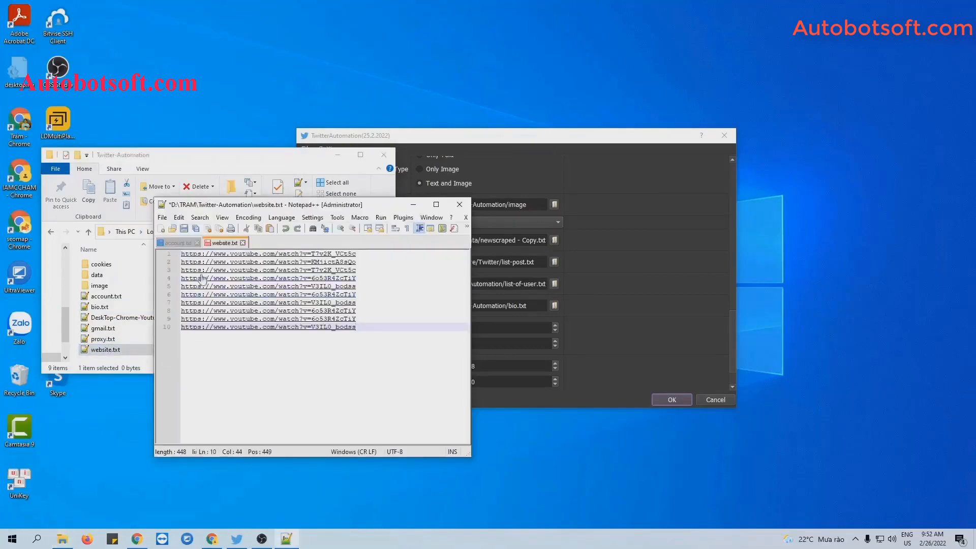
pyautogui.click(184, 229)
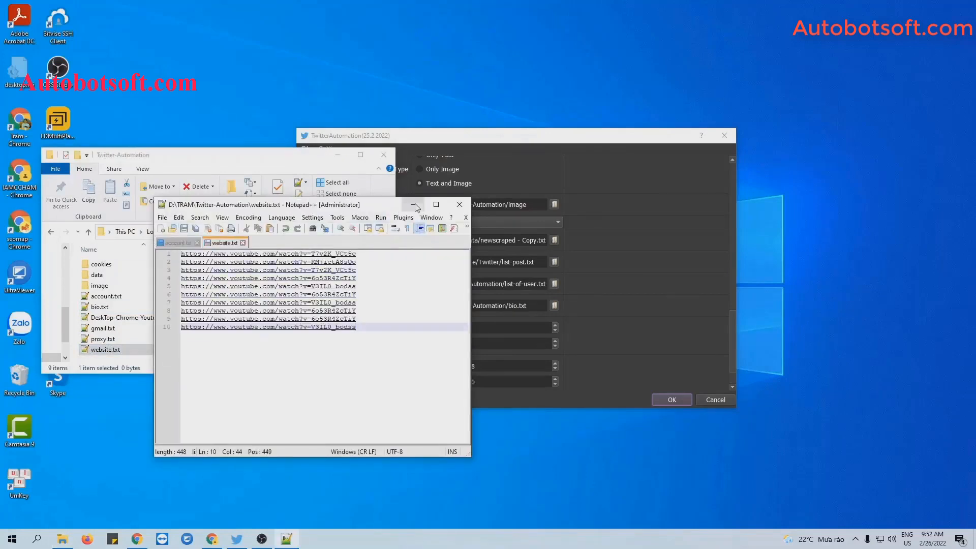
pyautogui.click(413, 205)
pyautogui.click(338, 155)
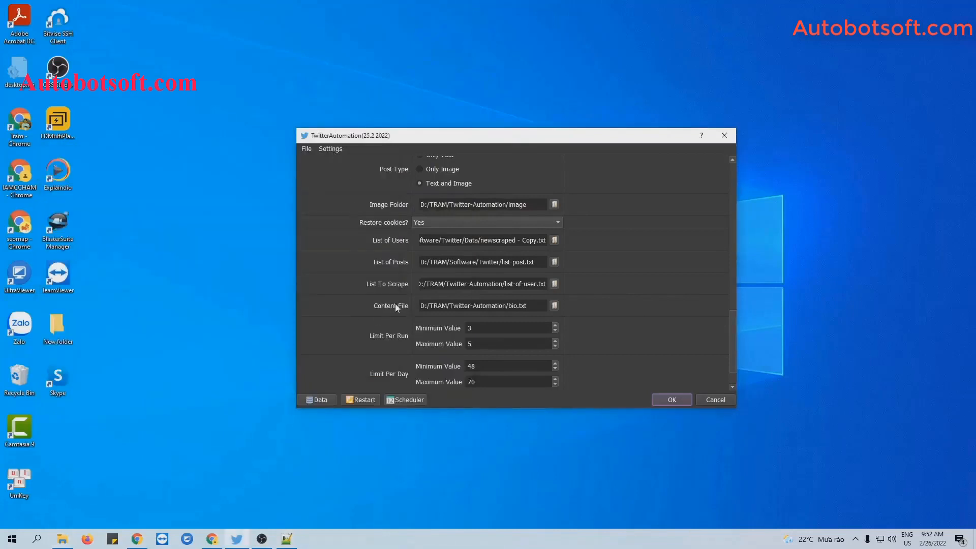
# Set the Content File to D:/TRAM/Twitter-Automation/website.txt and start the Update Website run
pyautogui.click(555, 305)
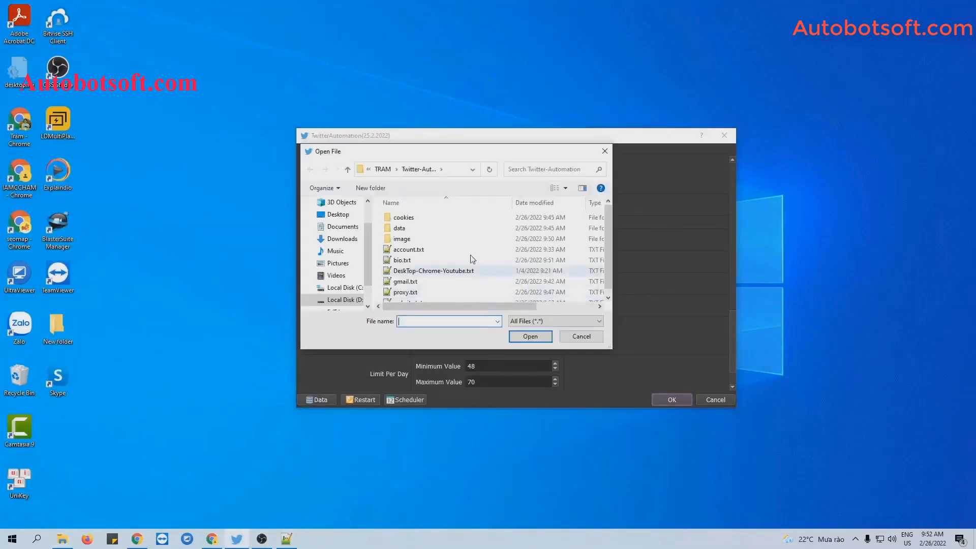
pyautogui.scroll(-1, 442, 256)
pyautogui.click(409, 297)
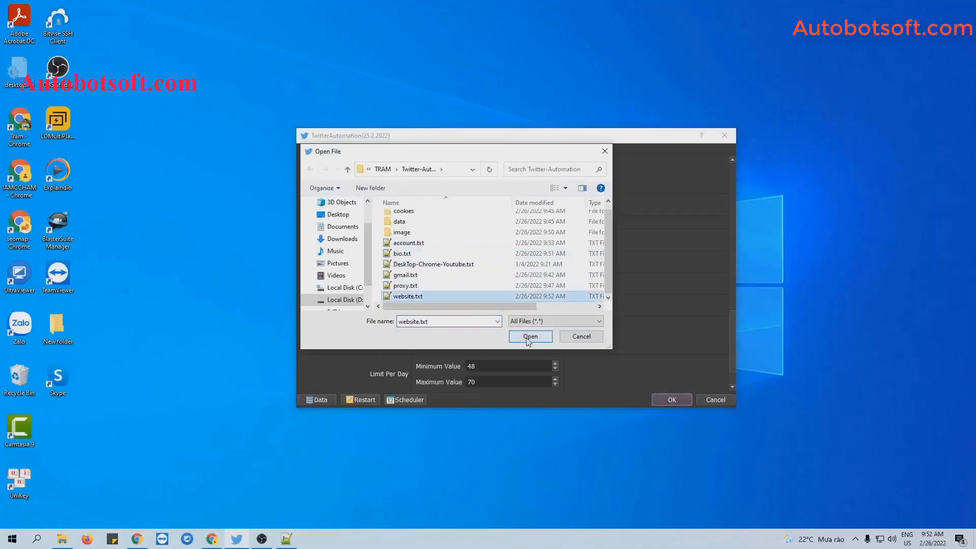
pyautogui.click(530, 337)
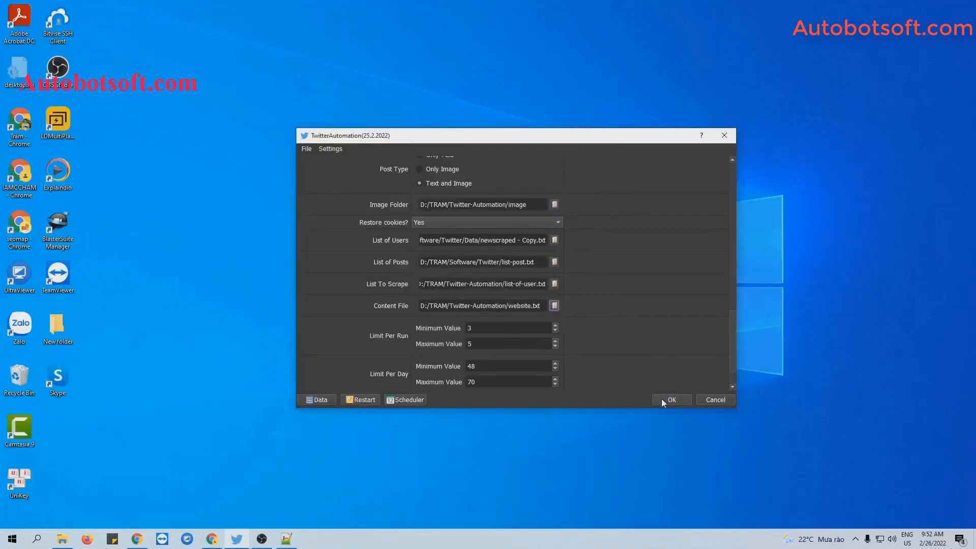
pyautogui.click(669, 399)
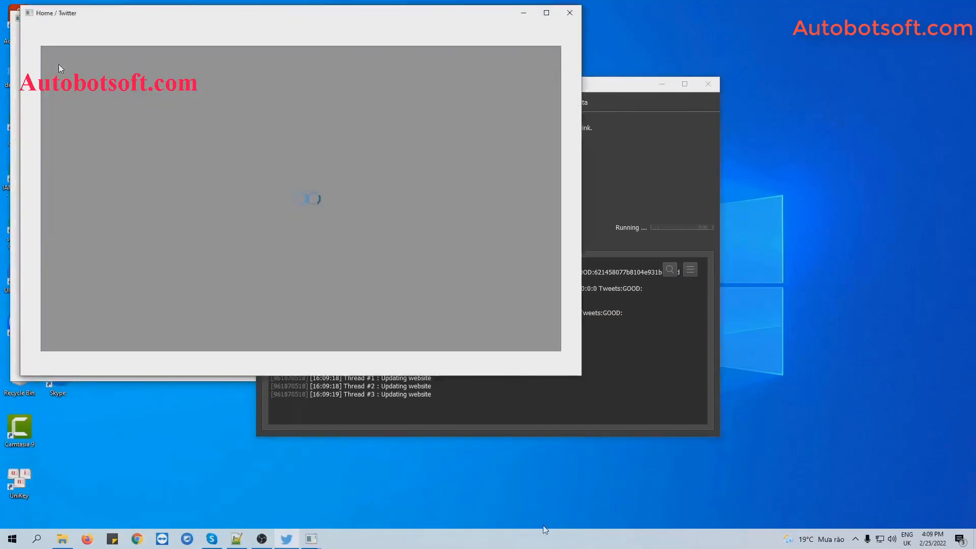
# Tile the browsers side by side with the log and show Browser #1 to watch website updates
pyautogui.rightClick(545, 530)
pyautogui.click(600, 438)
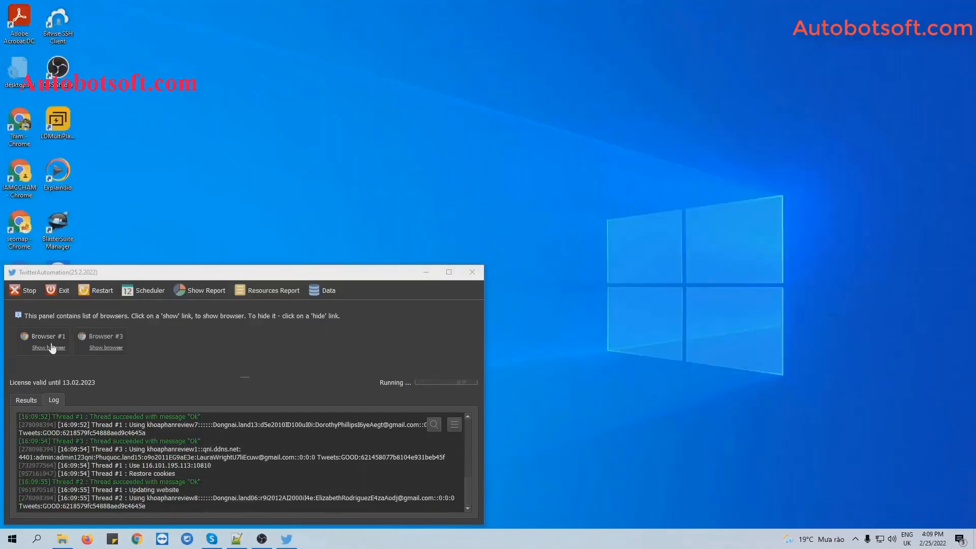
pyautogui.click(48, 347)
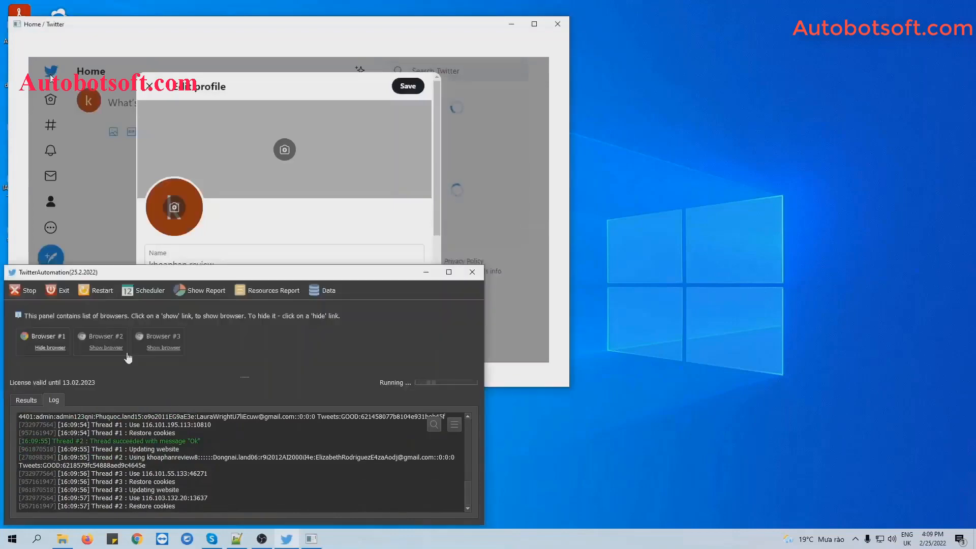